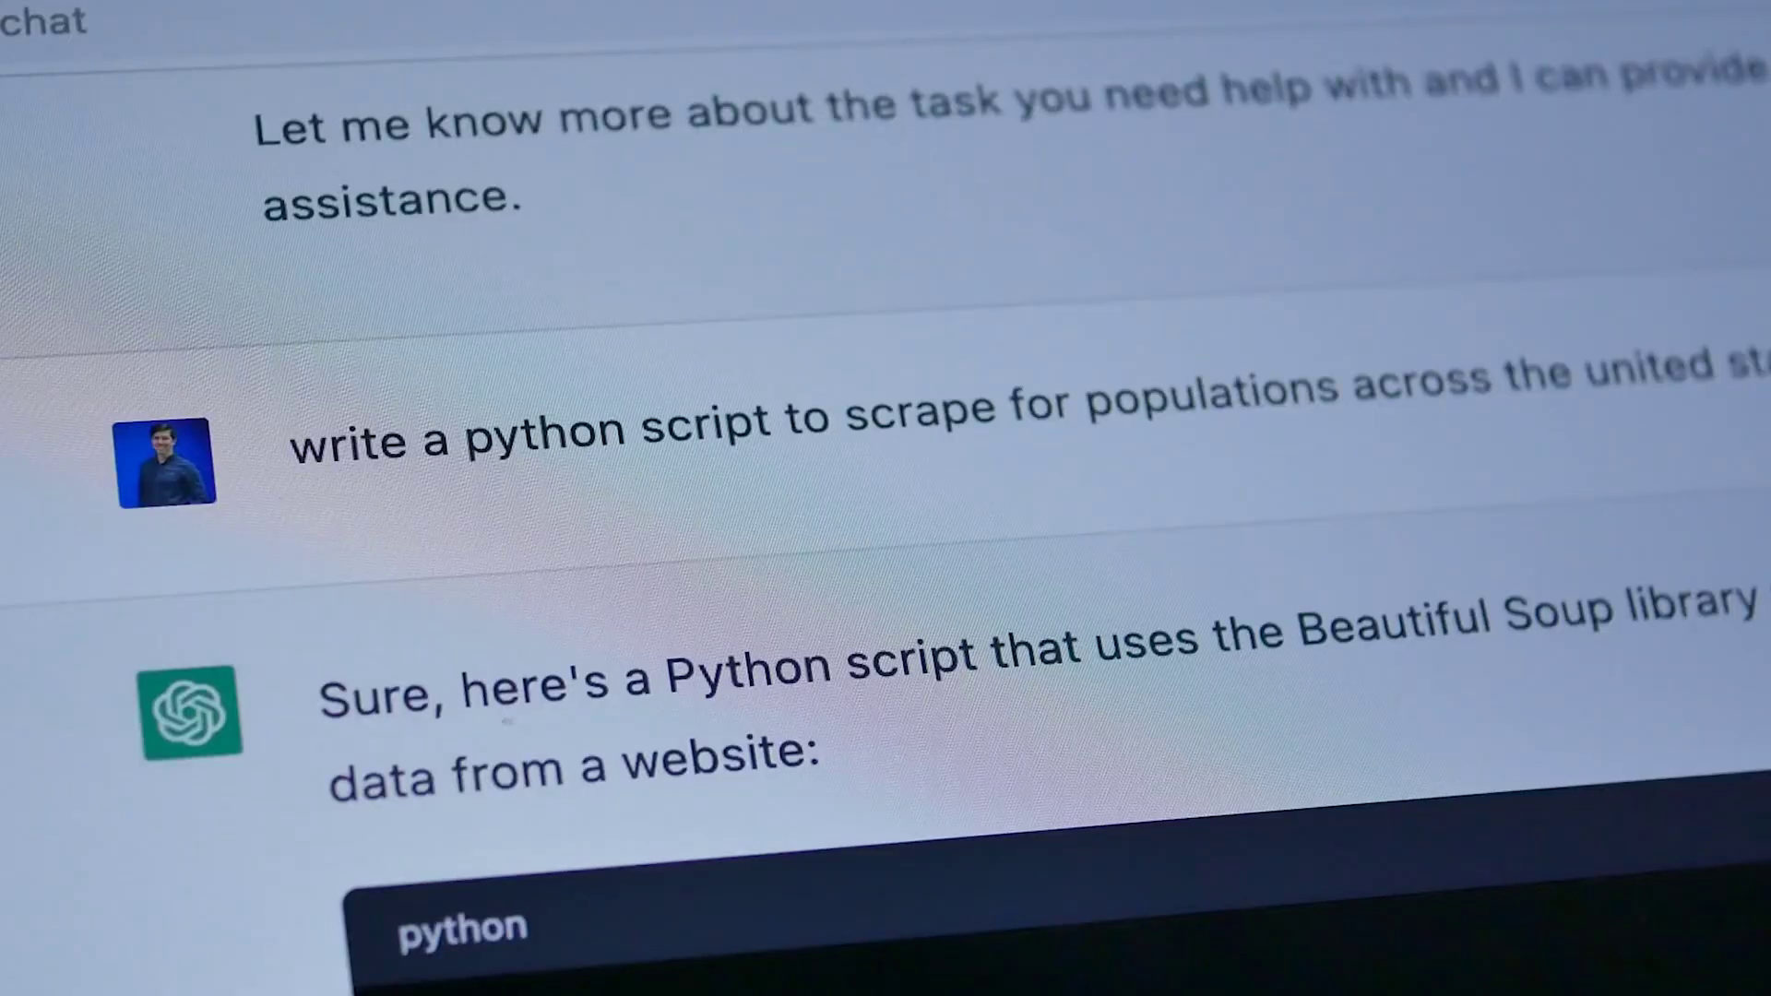
- Scroll down the GPT-5 introduction page in the new chat
scroll(885, 553, "down", 1)
scroll(886, 553, "down", 2)
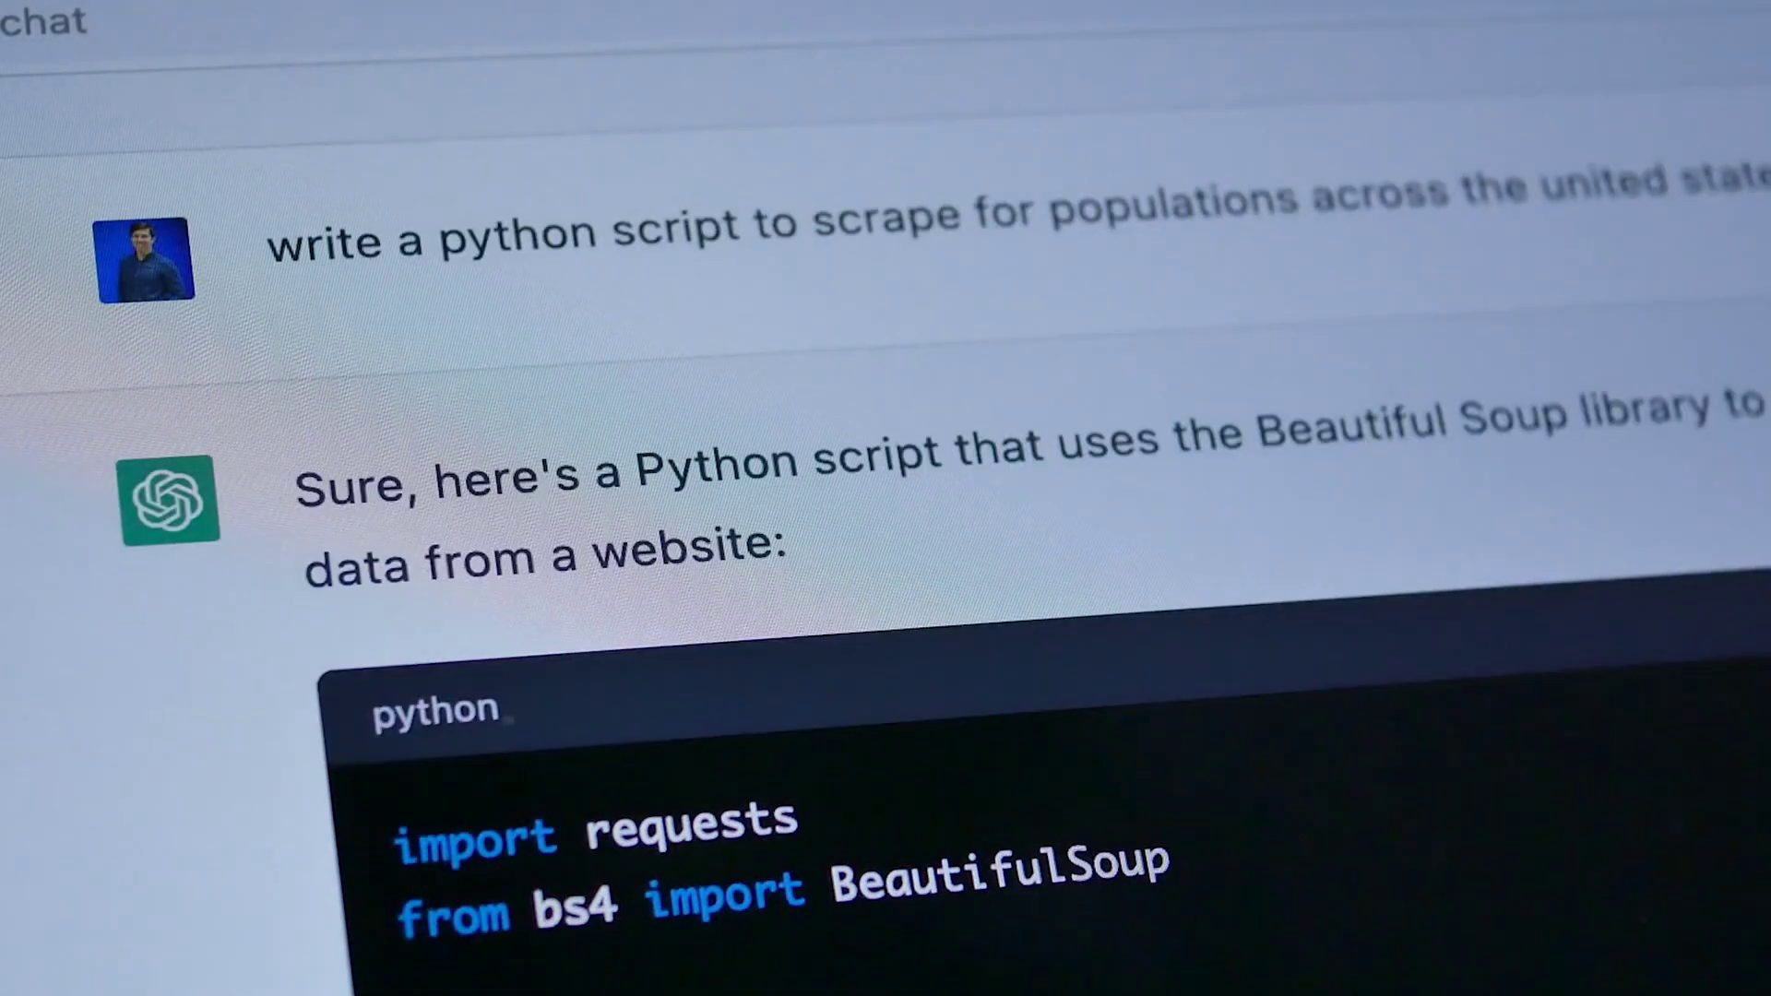
scroll(886, 554, "down", 1)
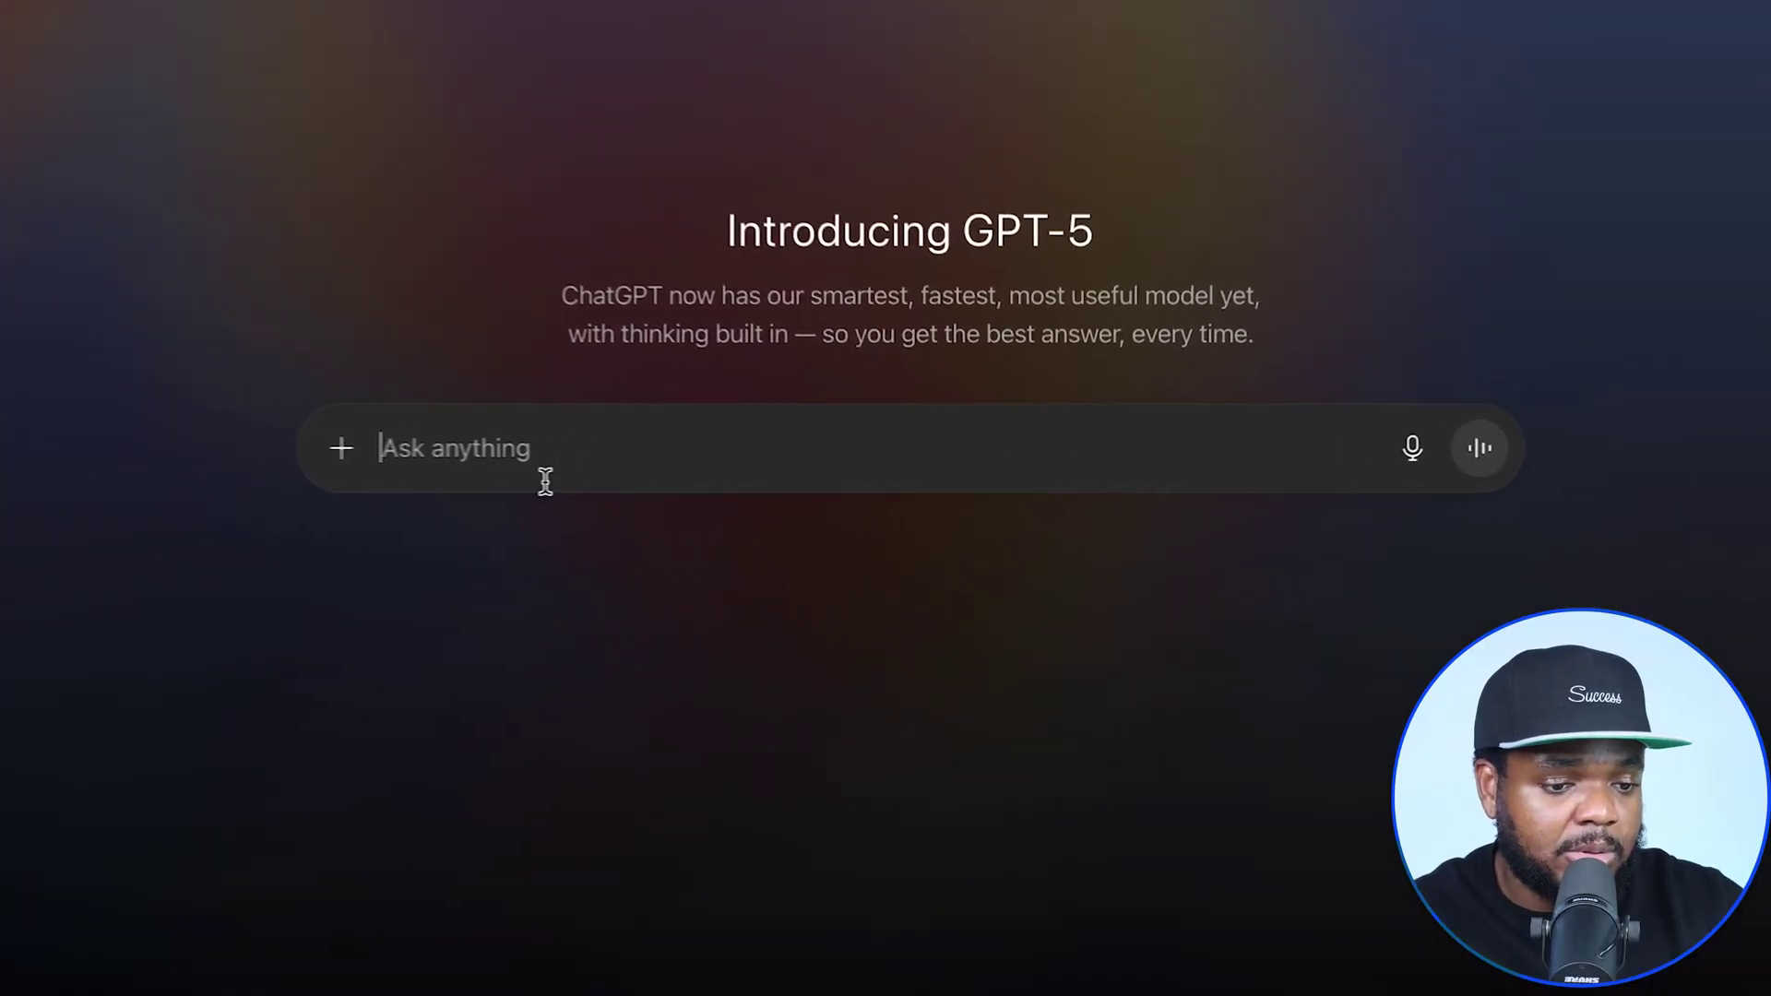
- Ask about the test pet store and select the Pure Pet Market product line in the reply
left_click(439, 447)
type("do you know about the test pet store i built recently to dropship products? give me the name the products i sell in a clear easy to read format")
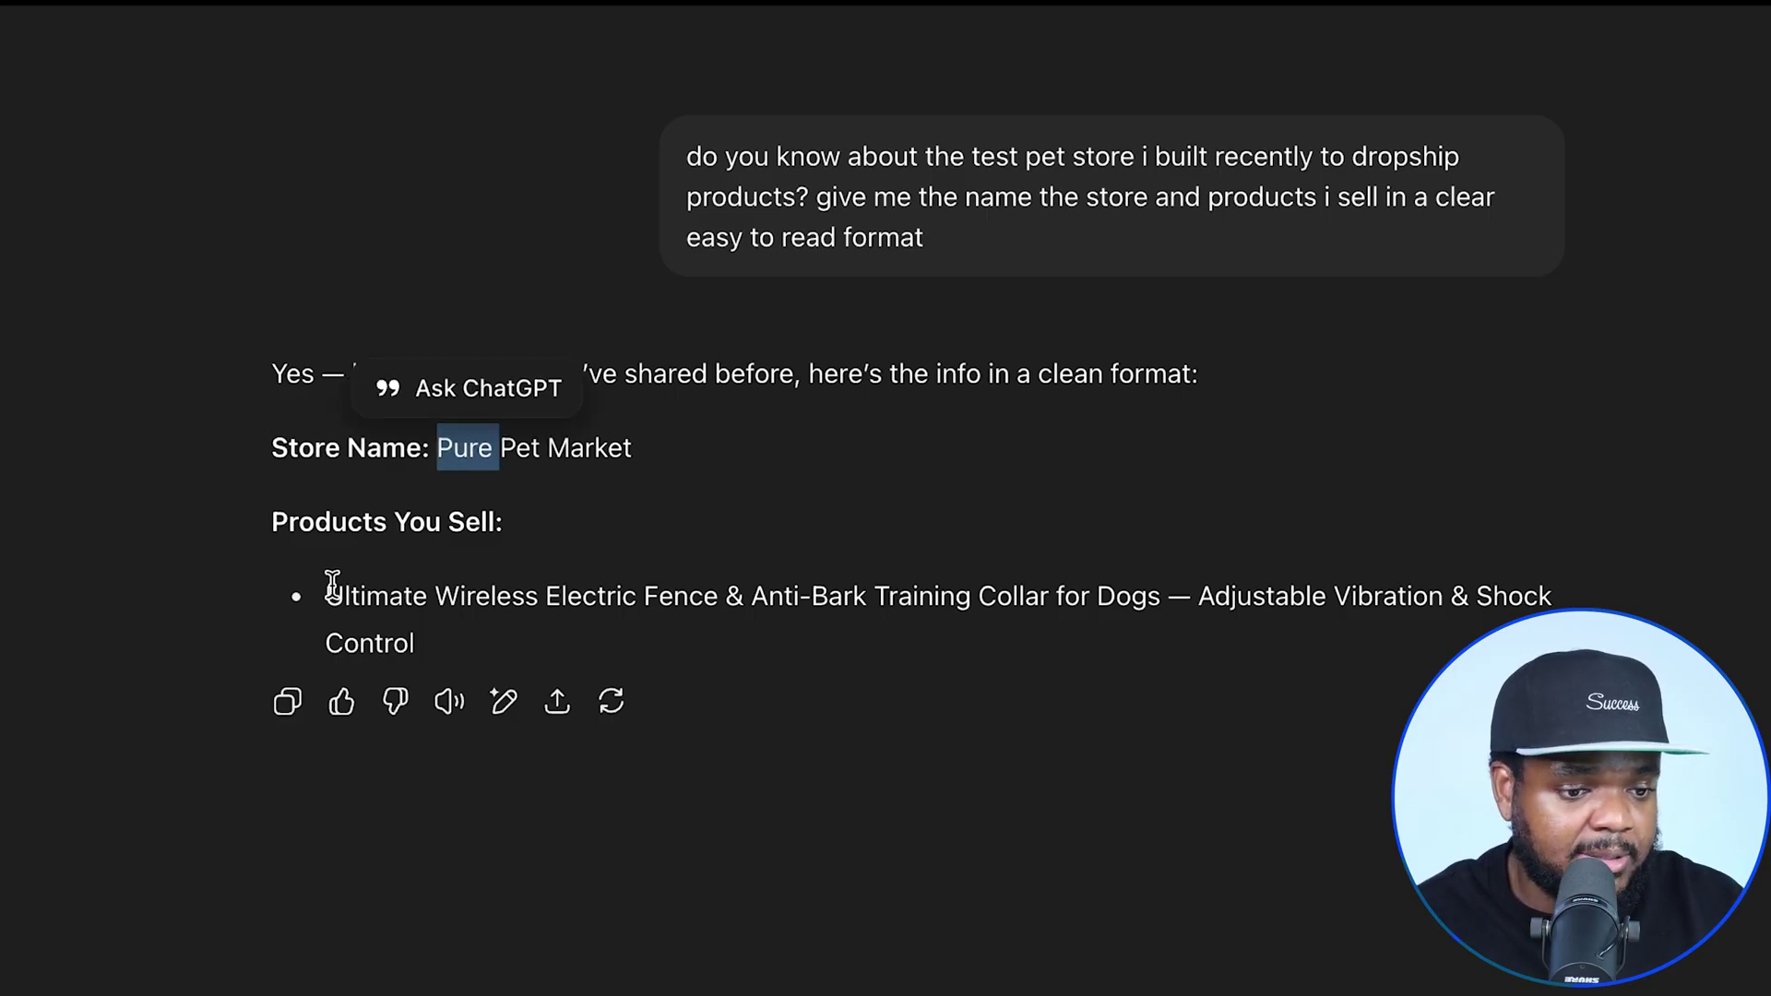
left_click_drag(325, 590, 597, 618)
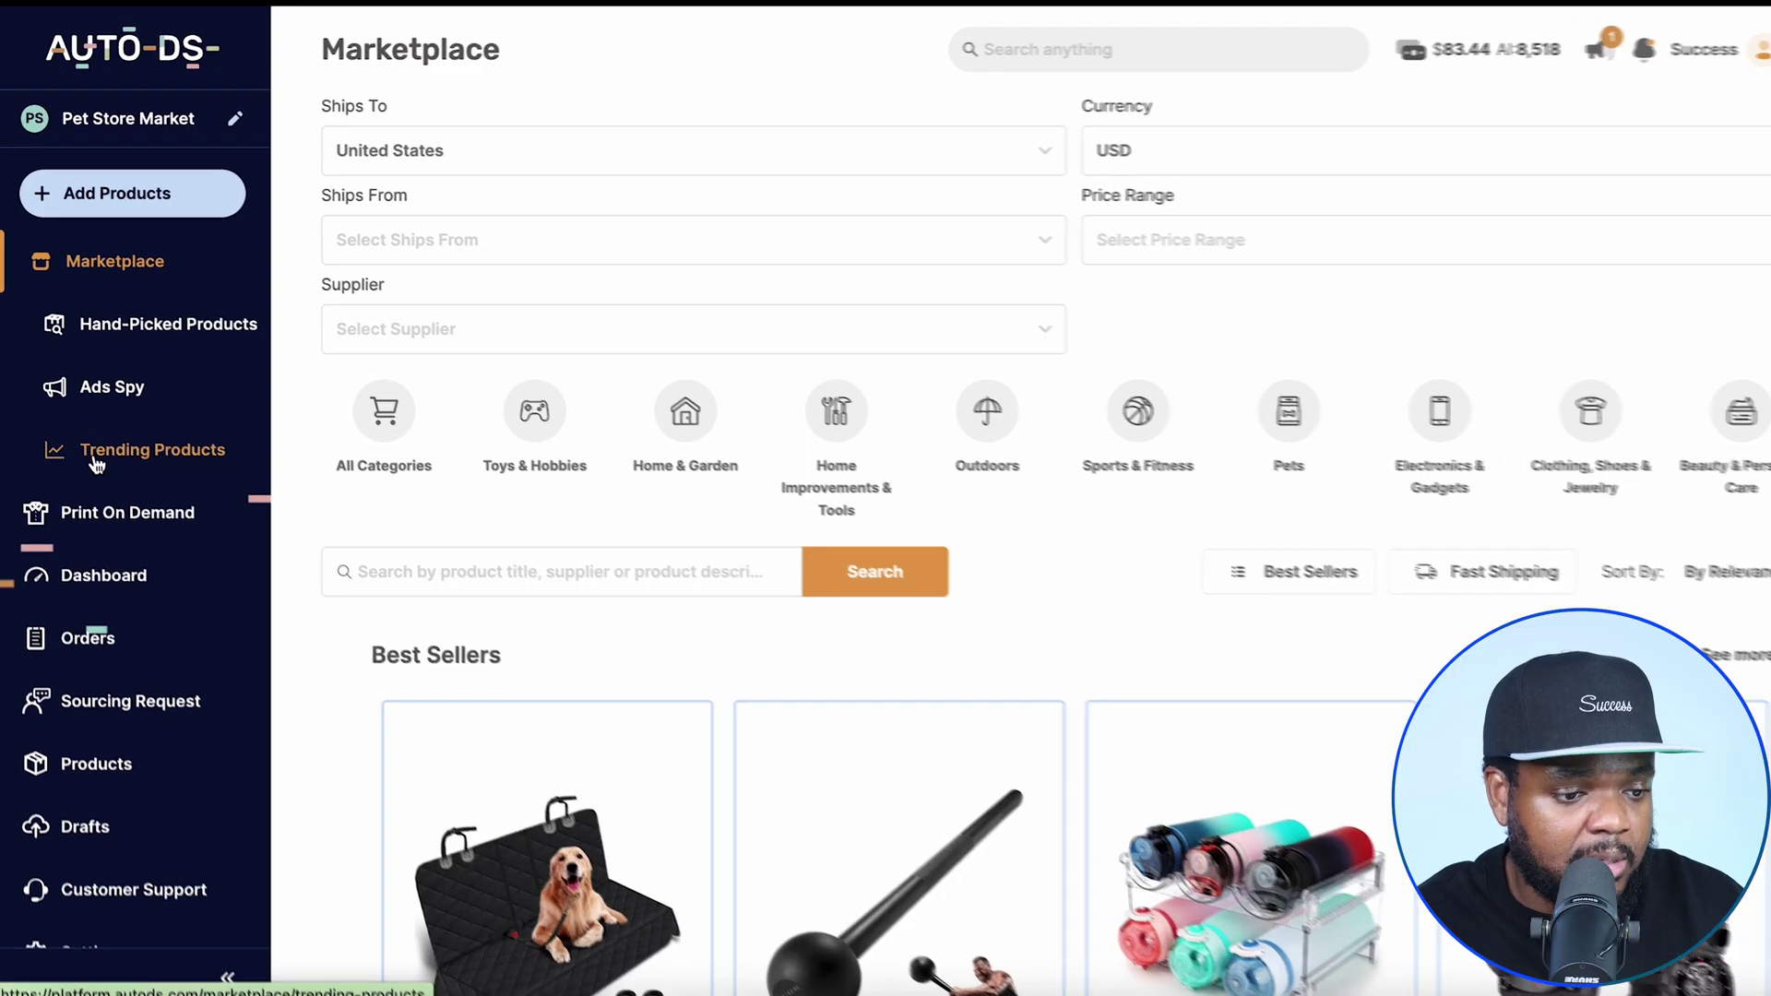
- Open the AutoDS Products page listing the store's imported products
left_click(97, 765)
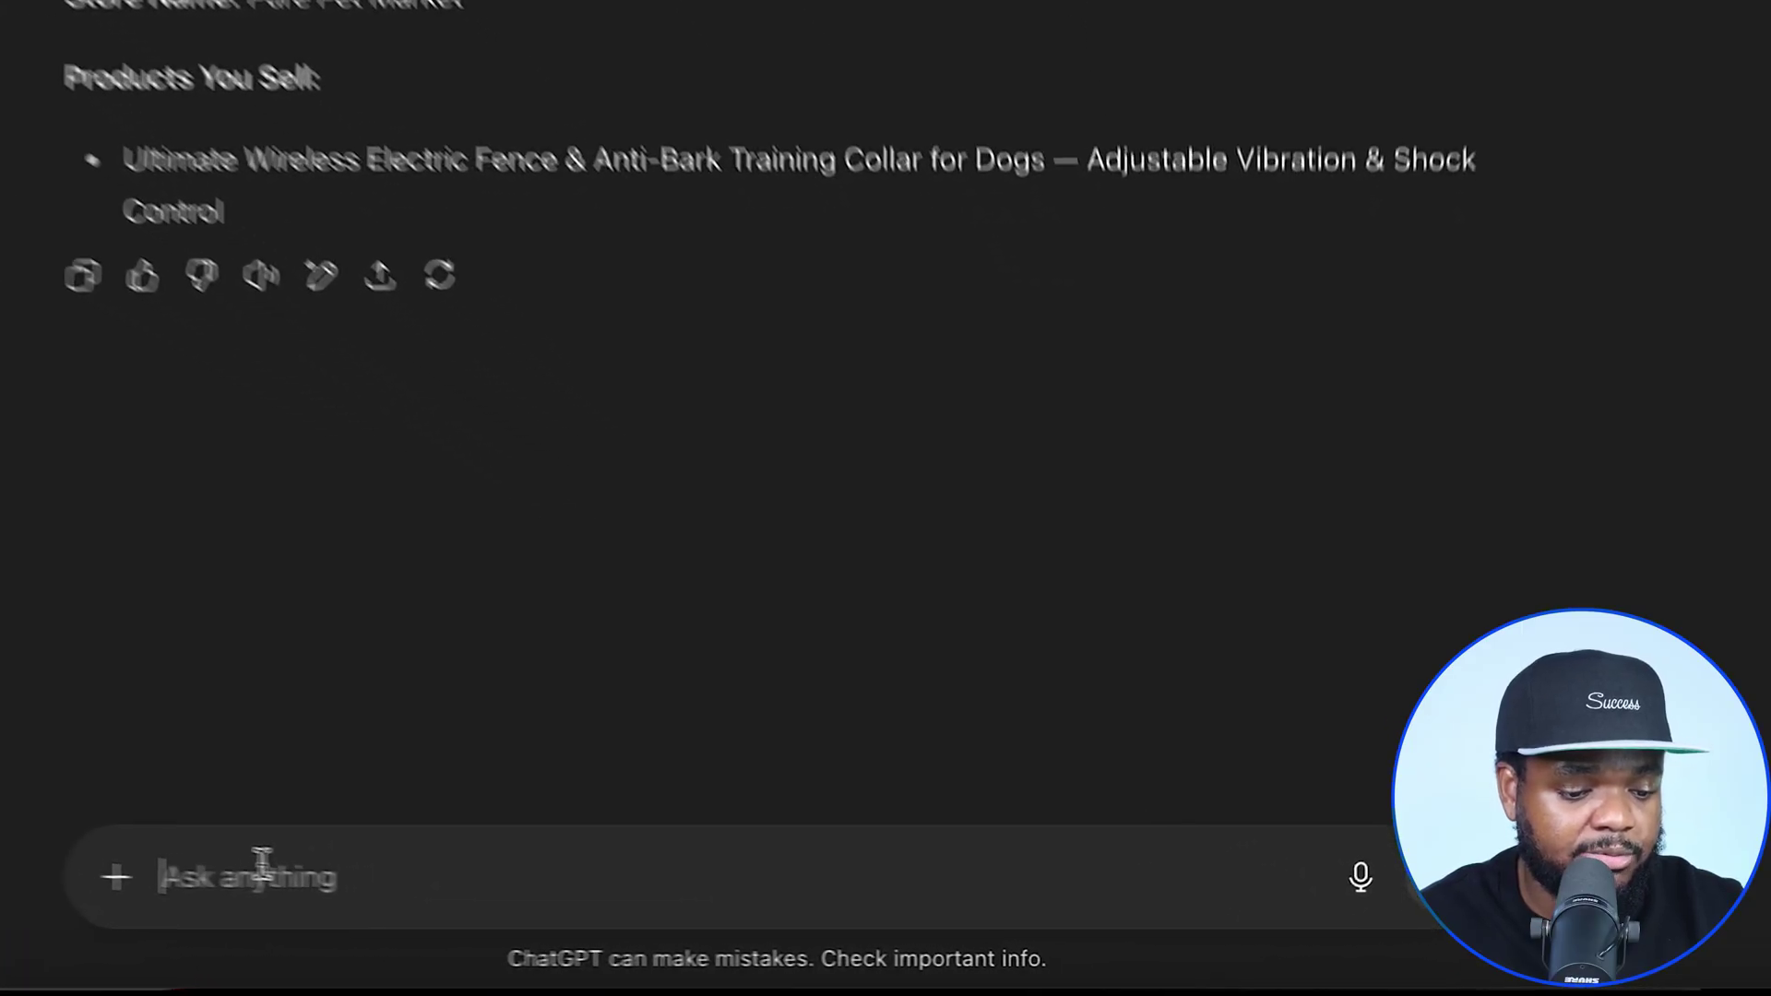
- Ask ChatGPT for 5 high-impact sales actions and select 'training collar' in the answer
type("- i want to increase sales on my dropshipping pet store can you tell me 5 simple things i can do")
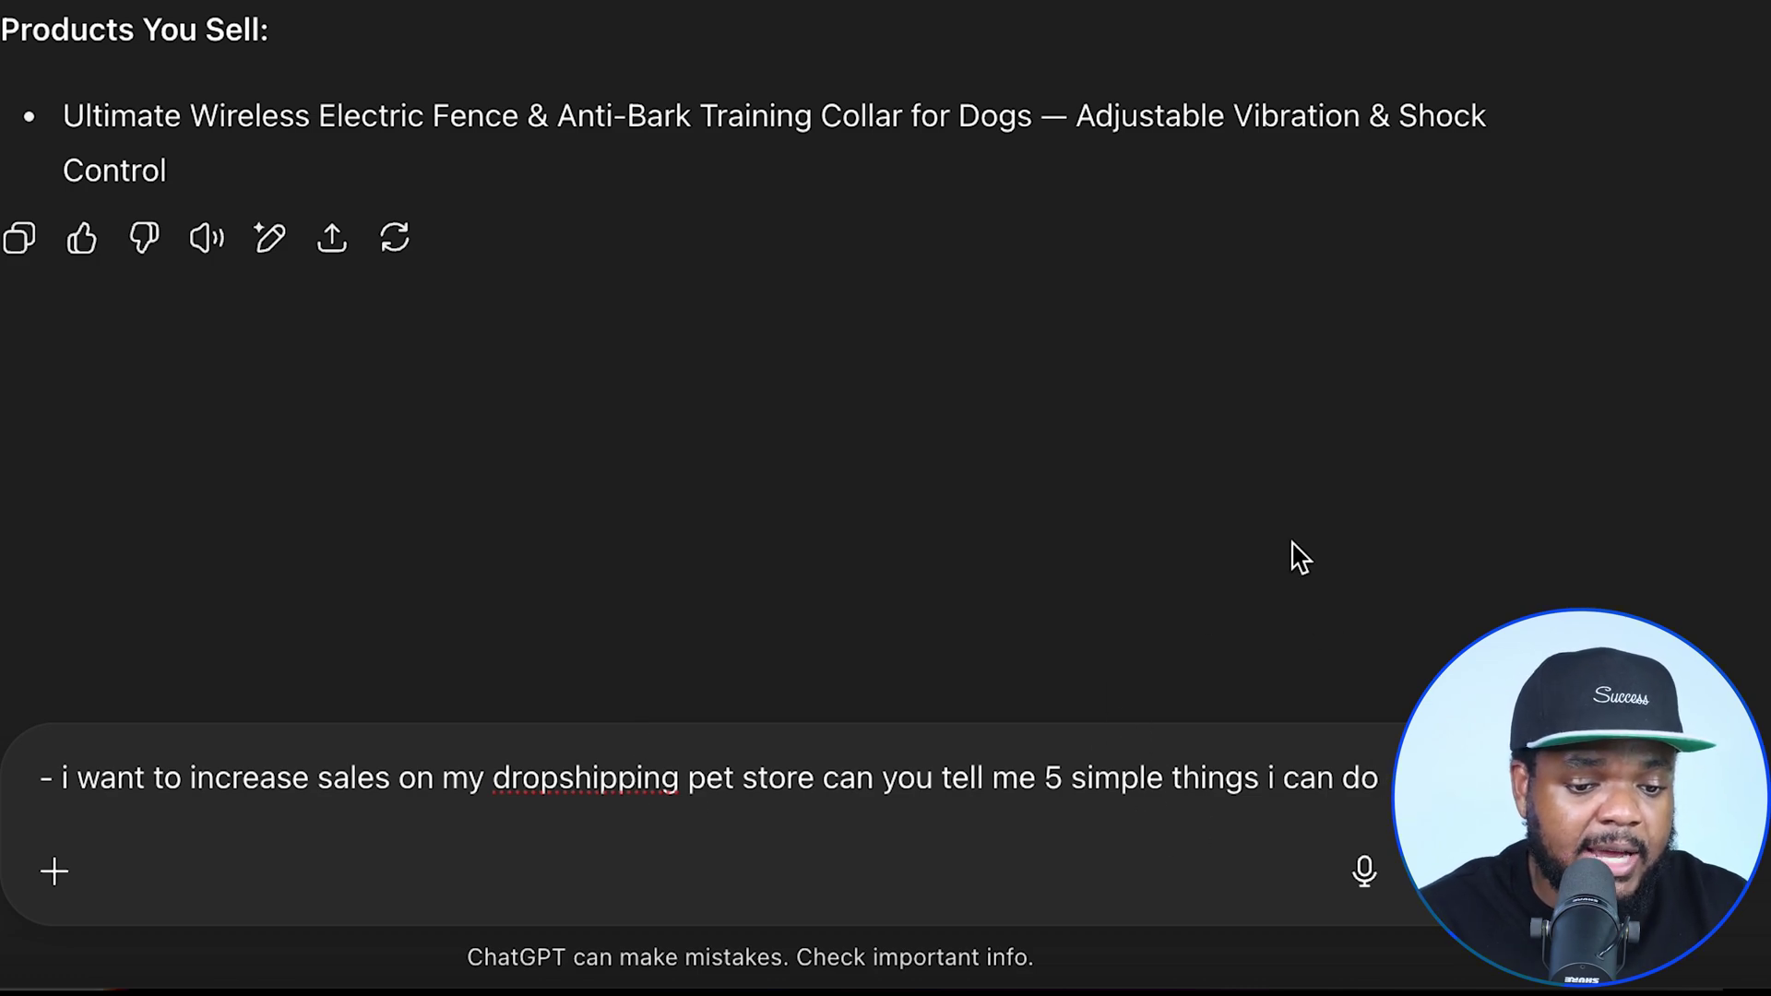
key("Return")
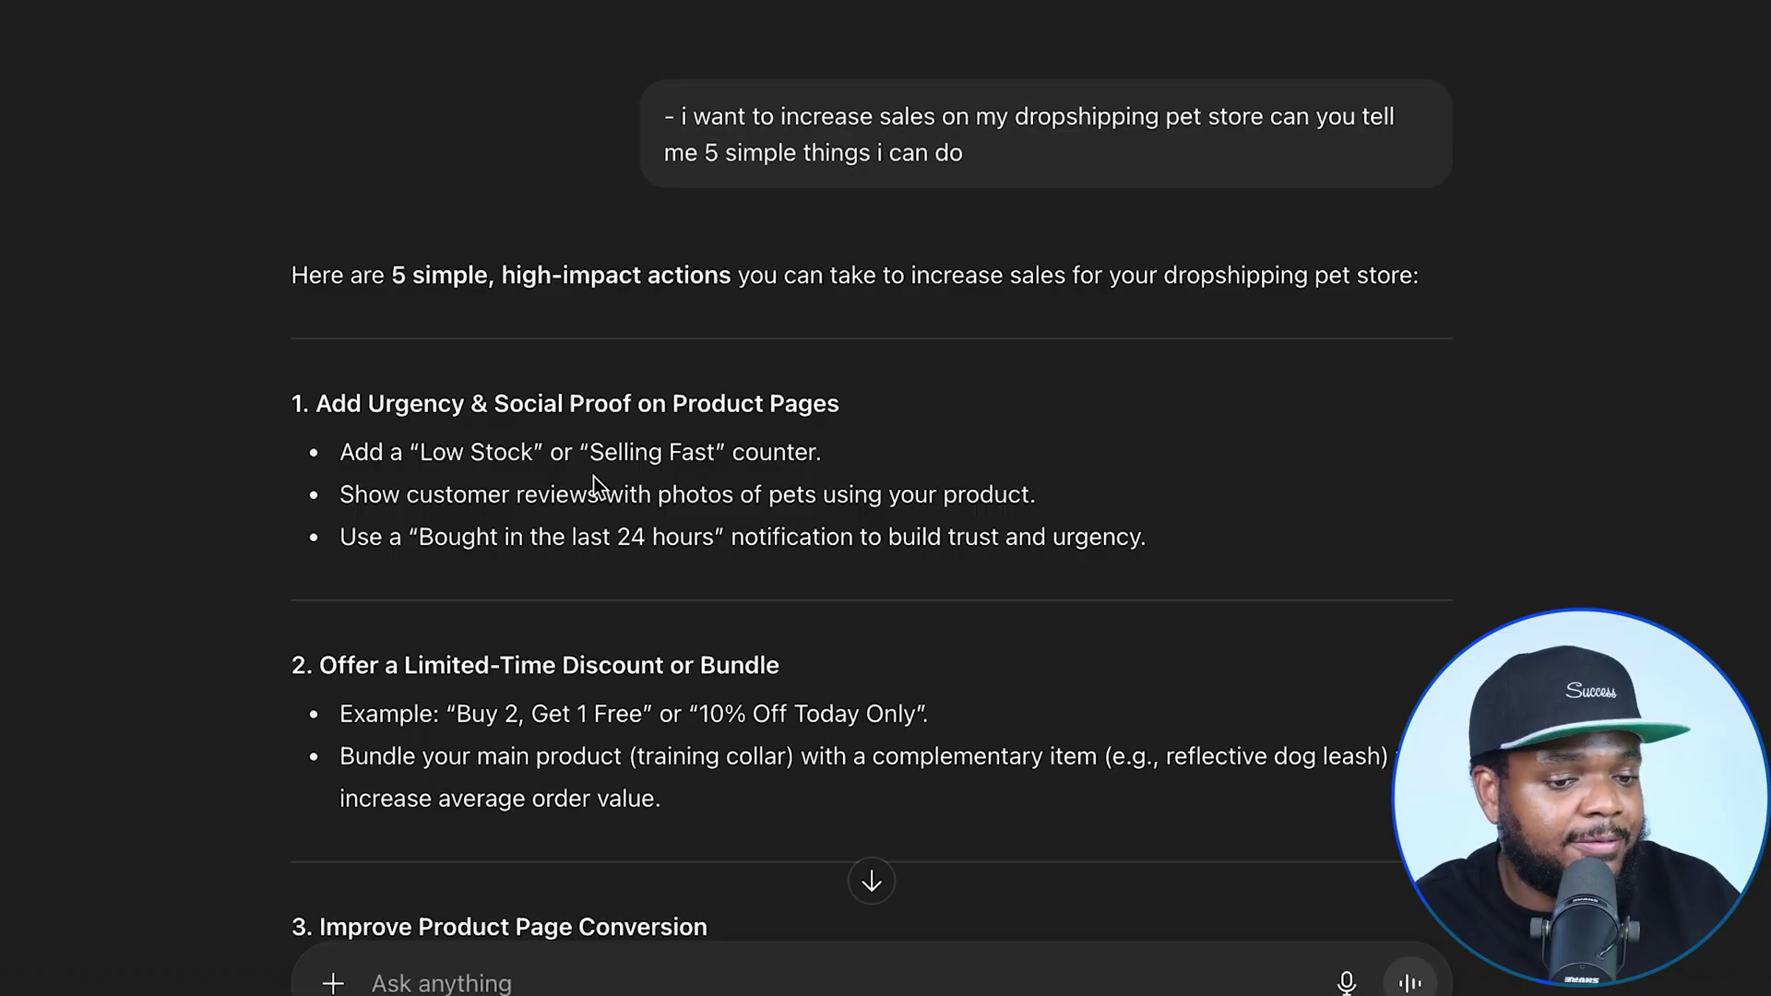
scroll(593, 484, "down", 1)
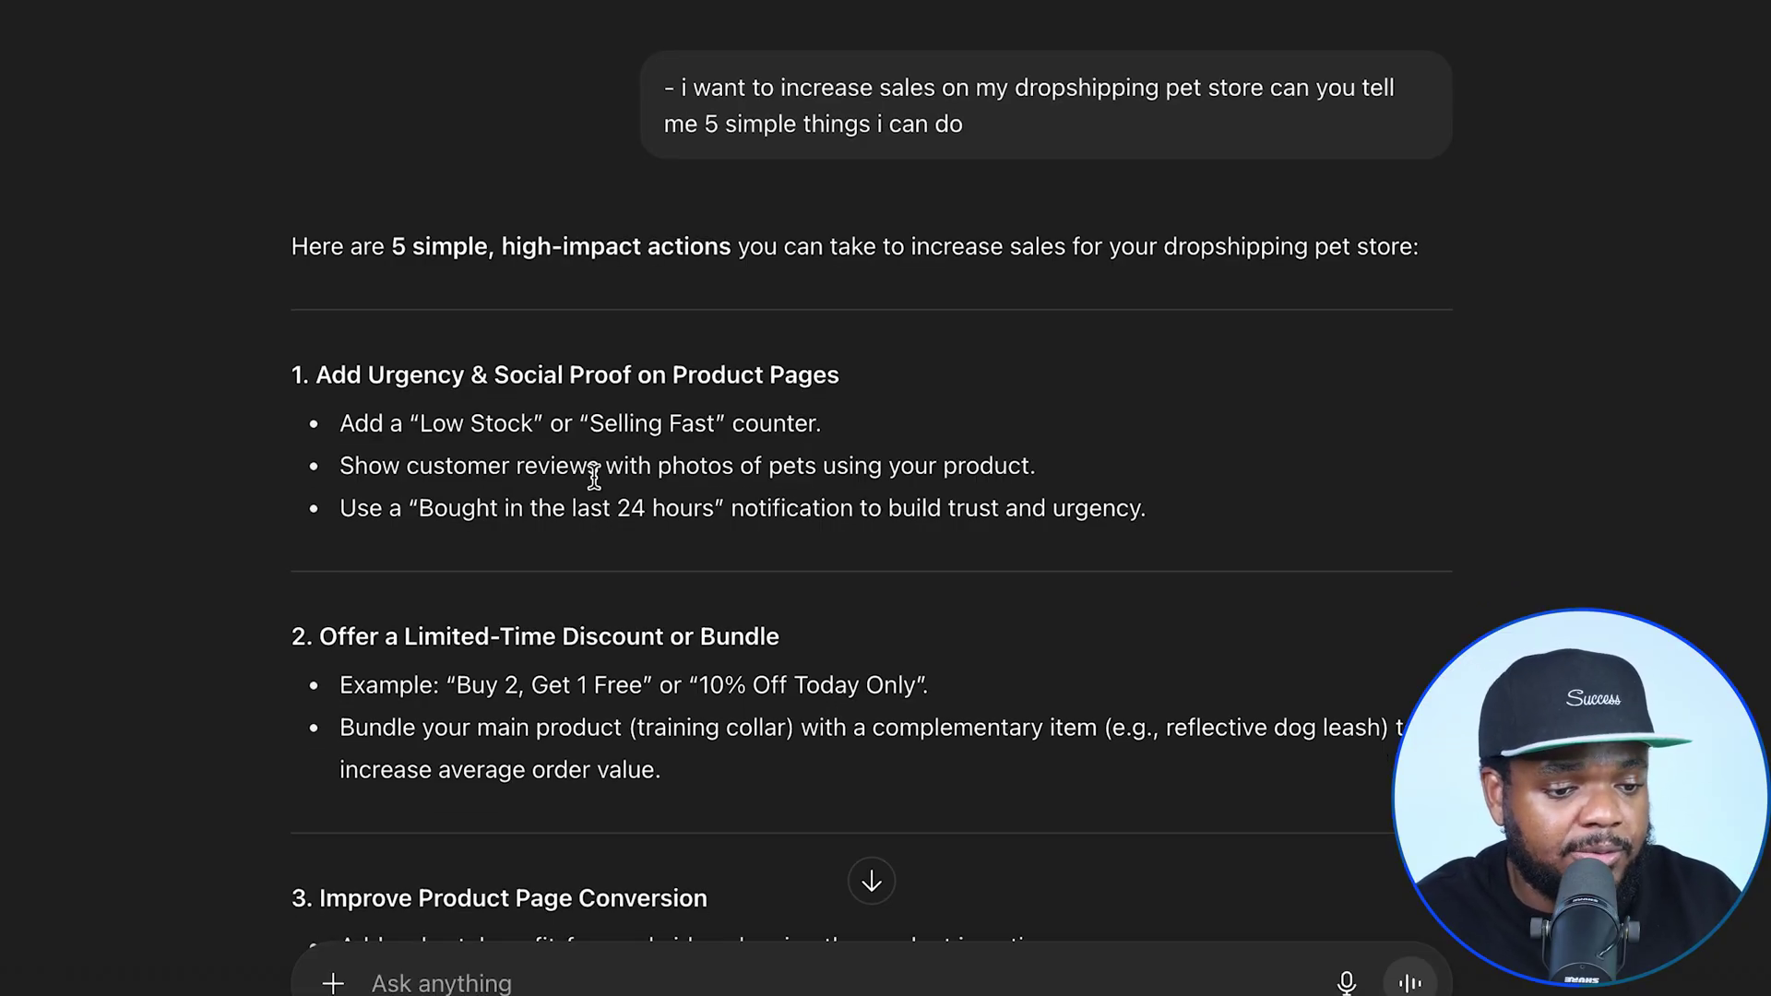
scroll(593, 476, "down", 2)
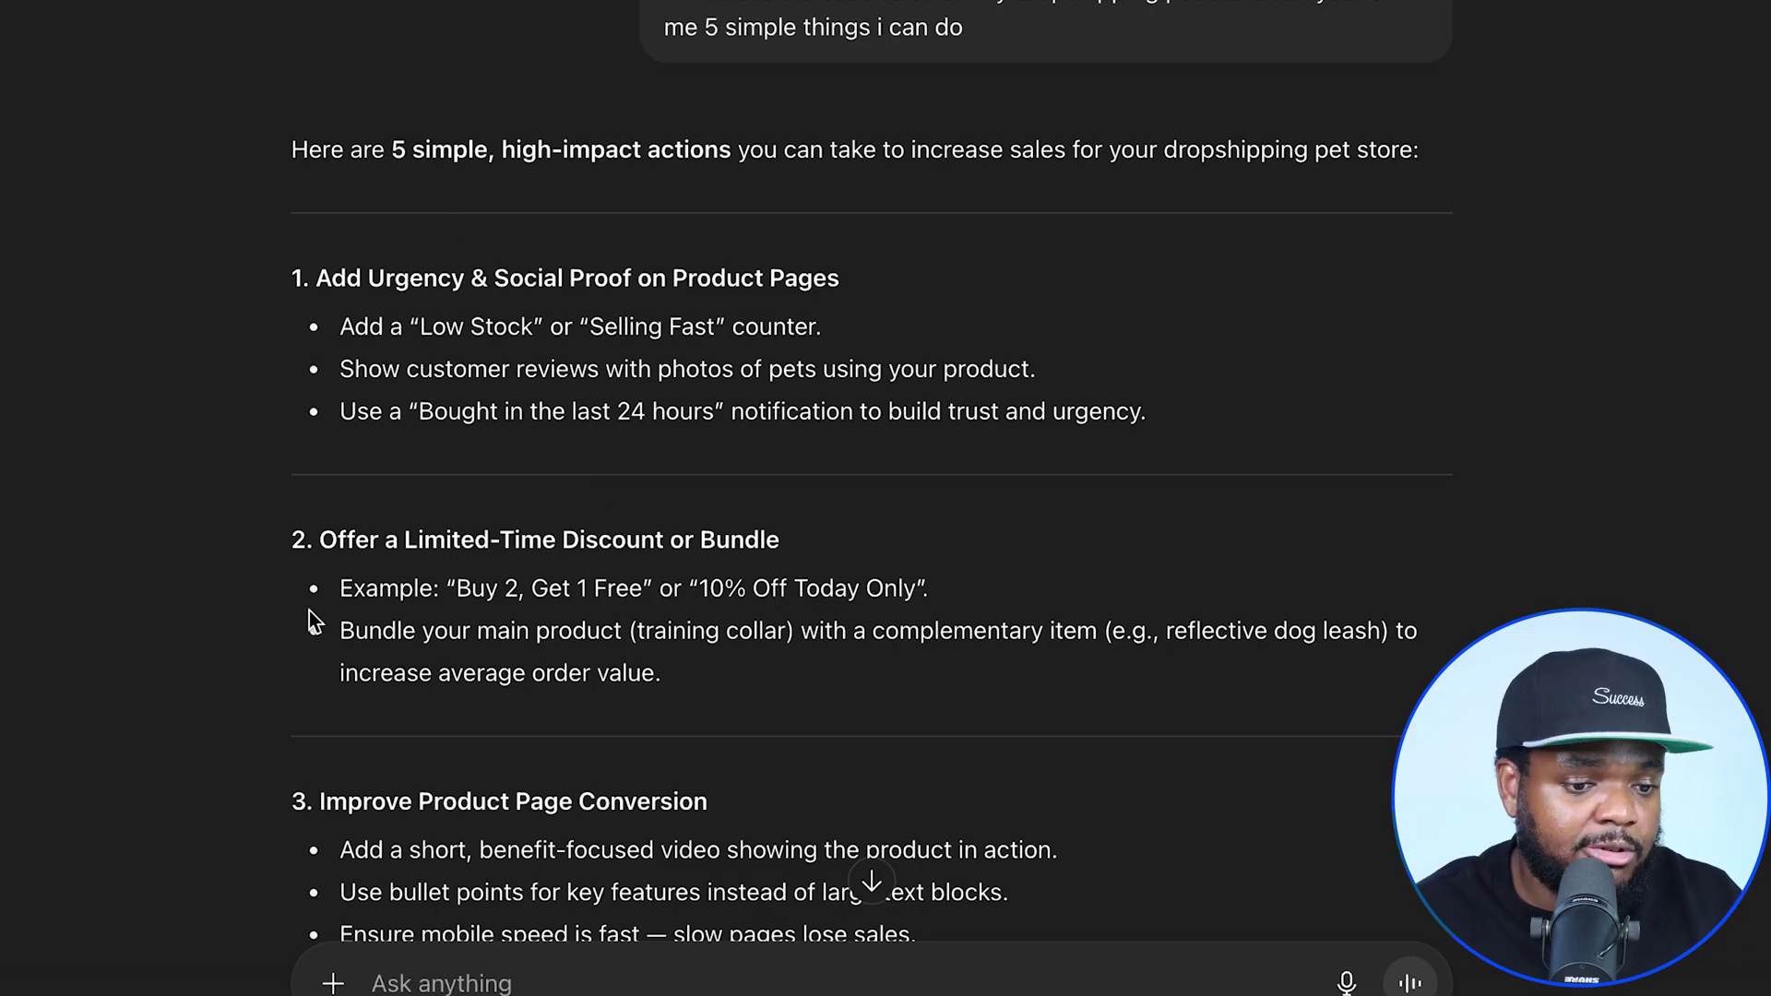
scroll(552, 604, "down", 3)
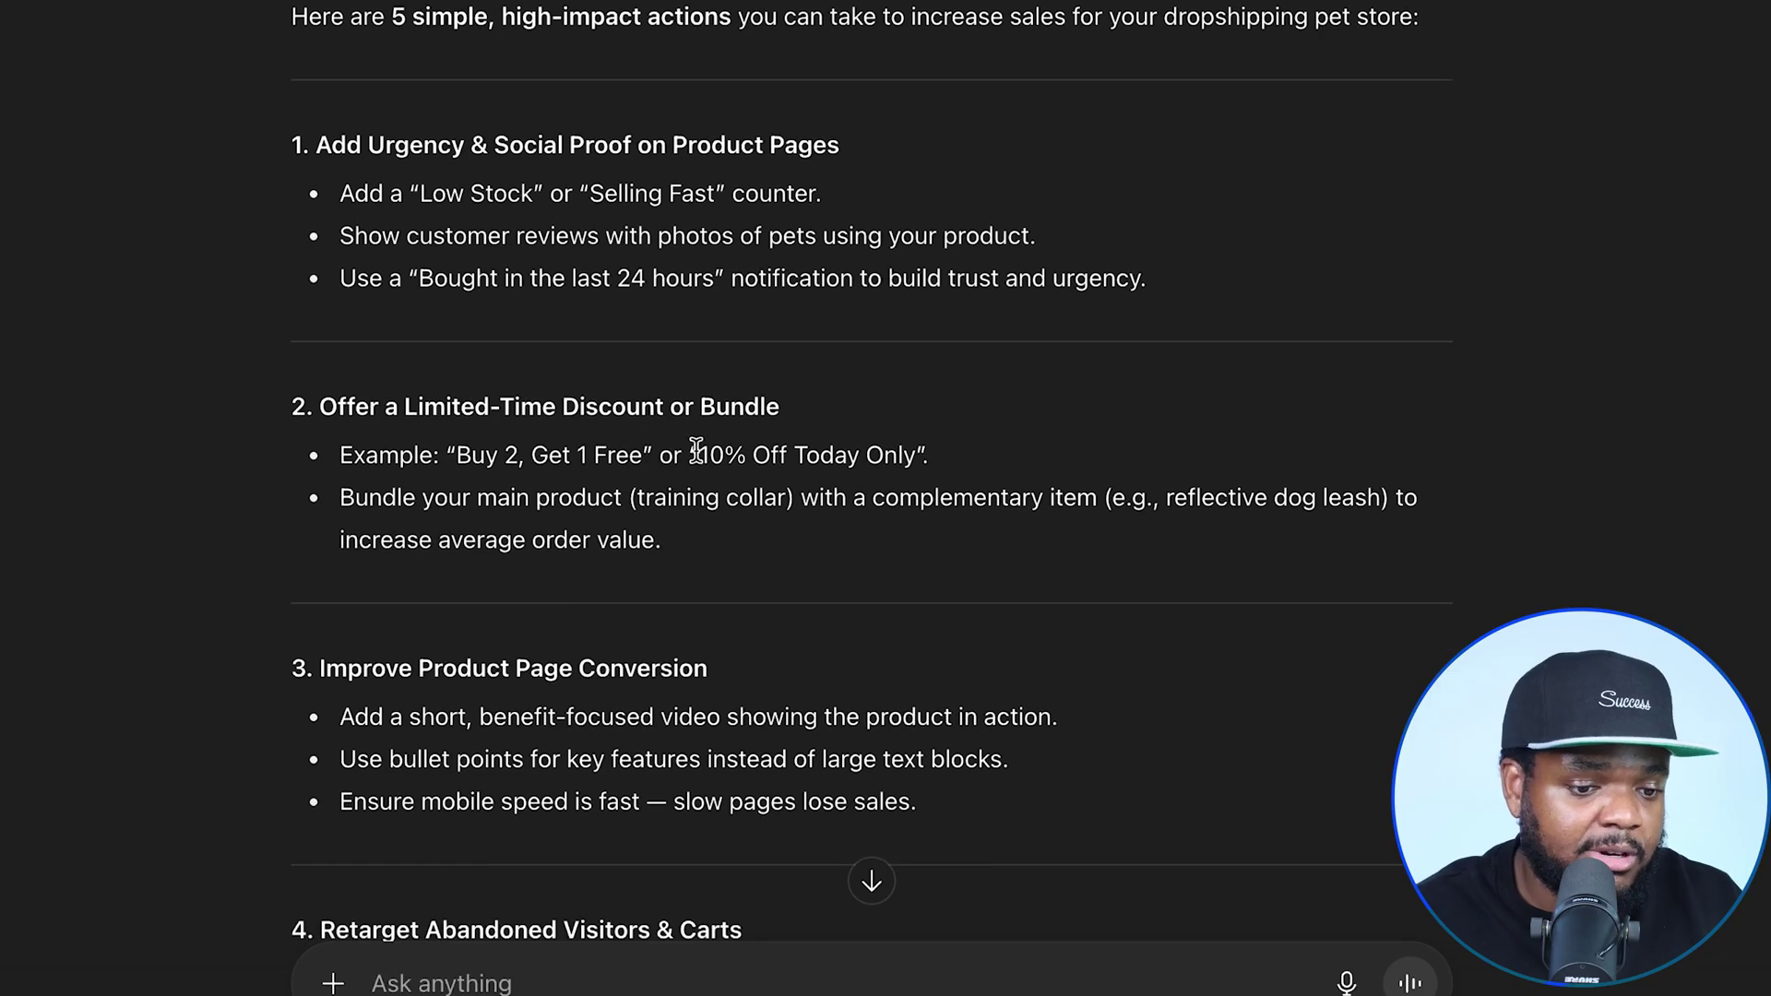
scroll(678, 683, "down", 2)
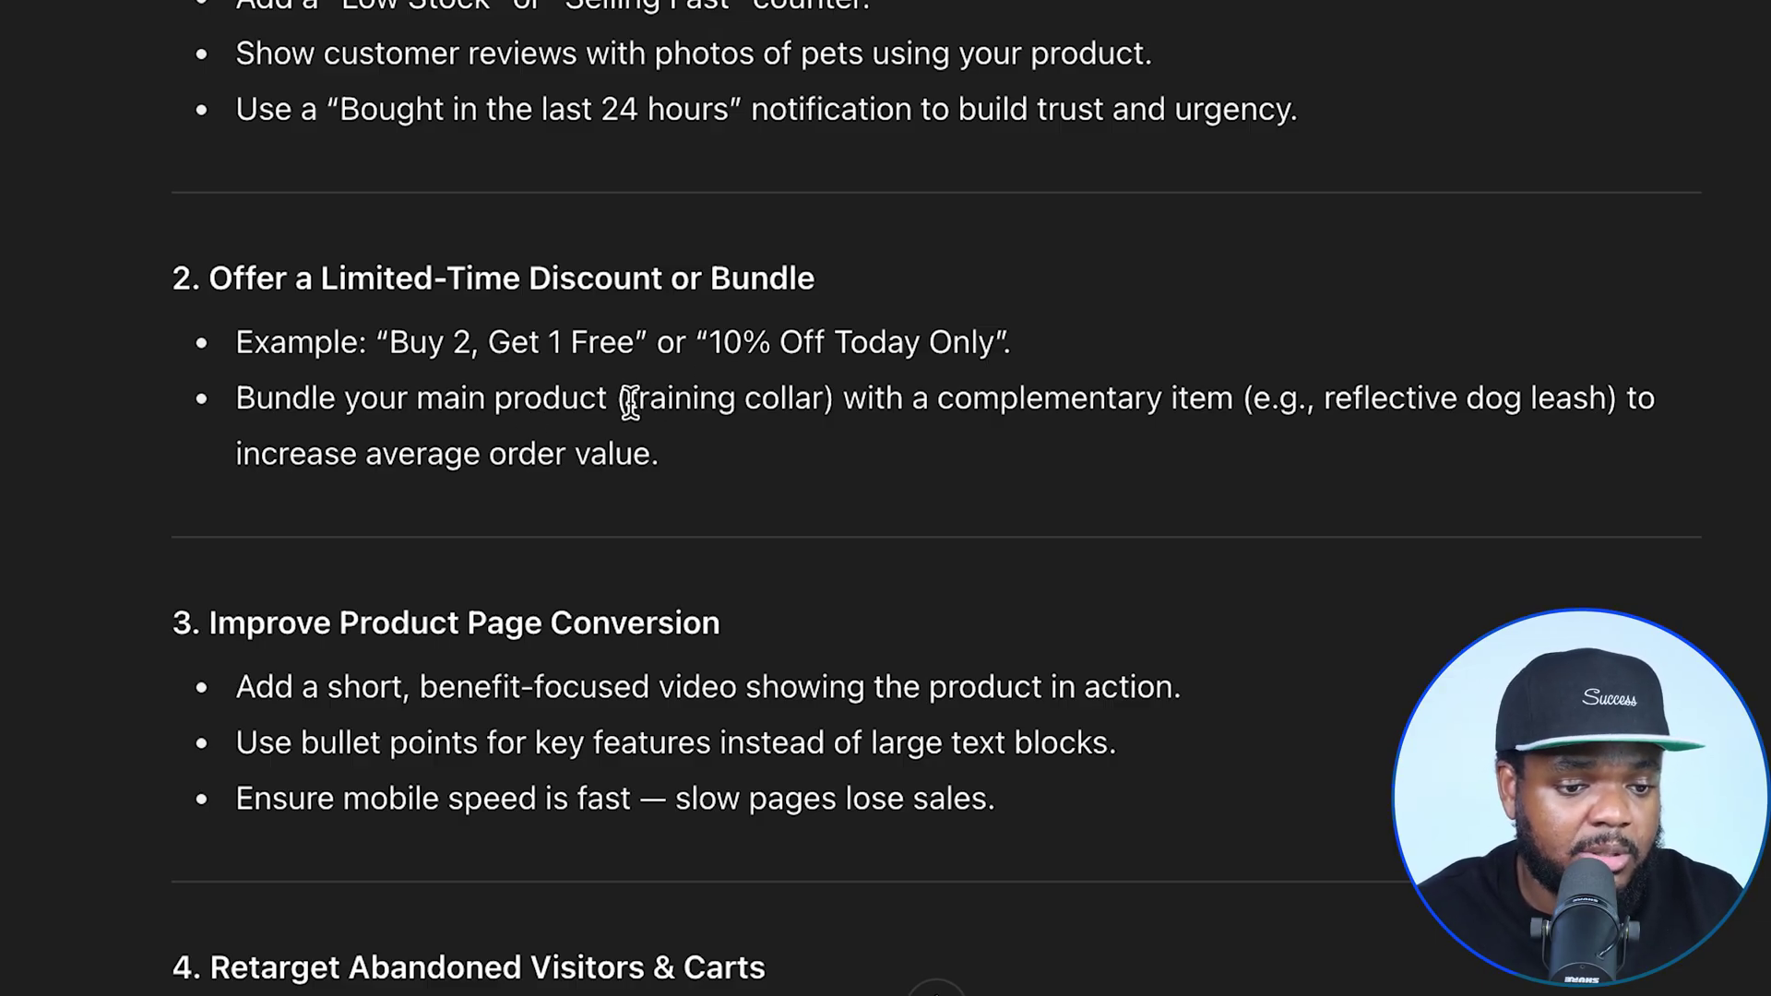
left_click_drag(627, 404, 823, 405)
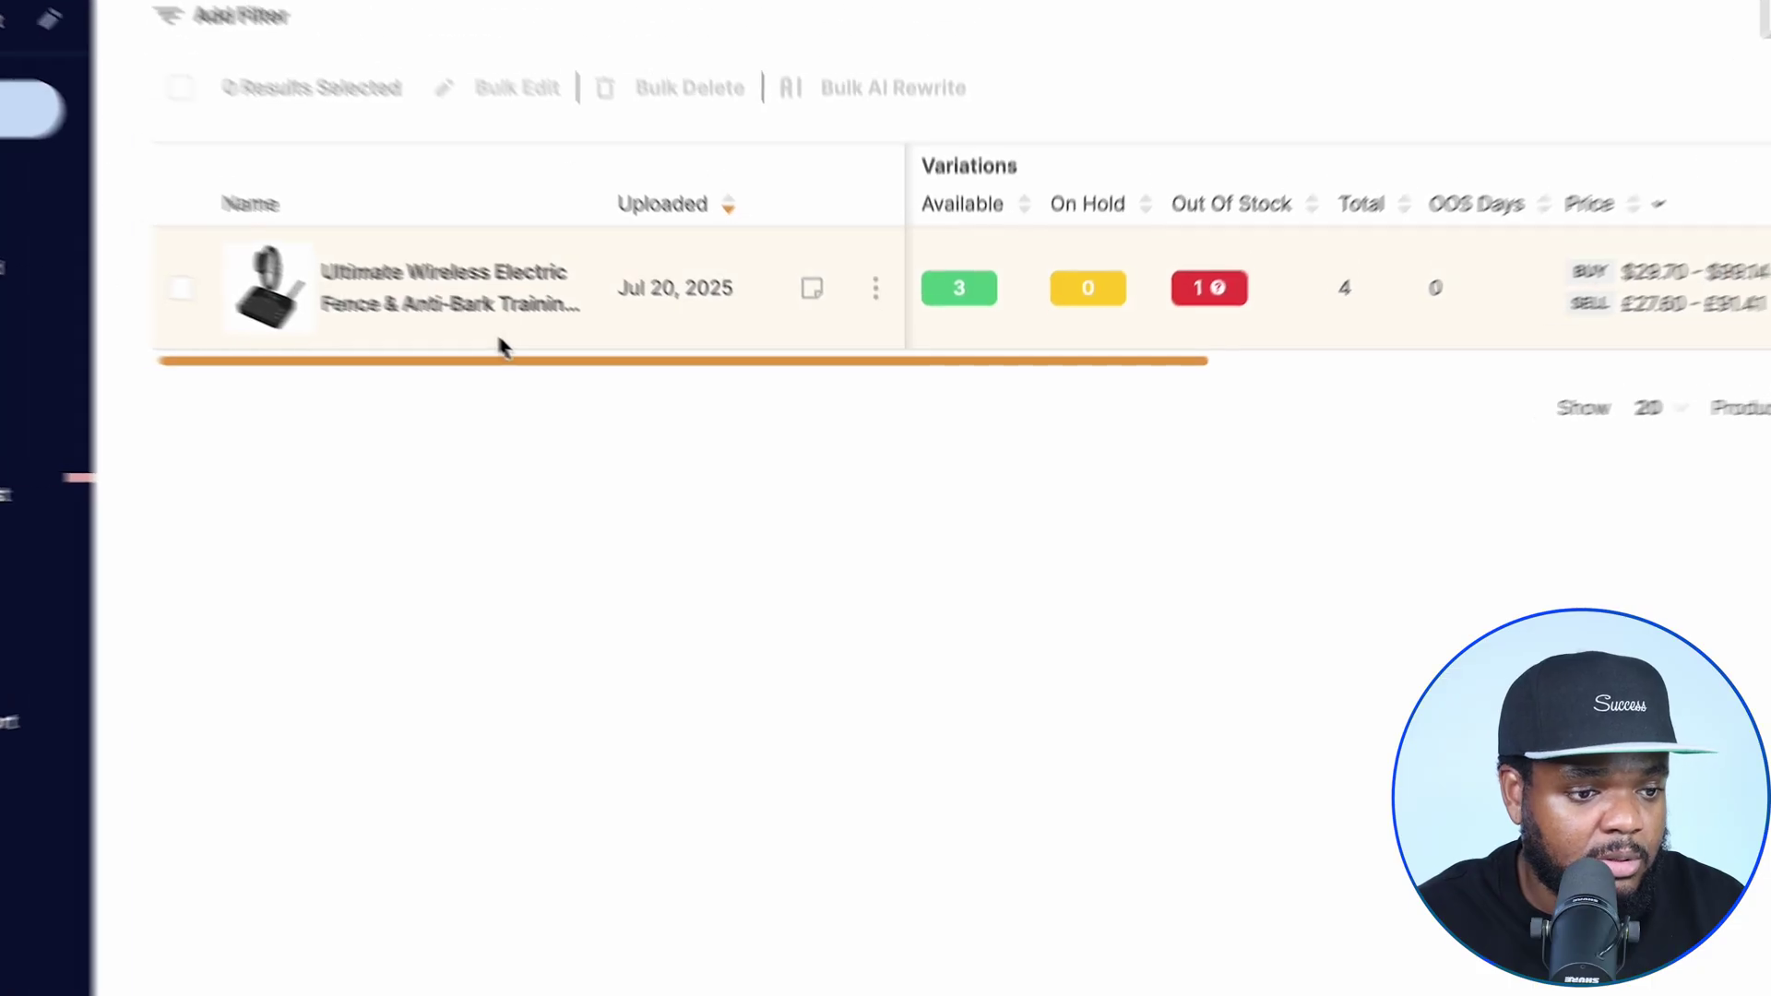
- Search the AutoDS Marketplace for 'training collar' and browse the electric collar results
left_click(138, 247)
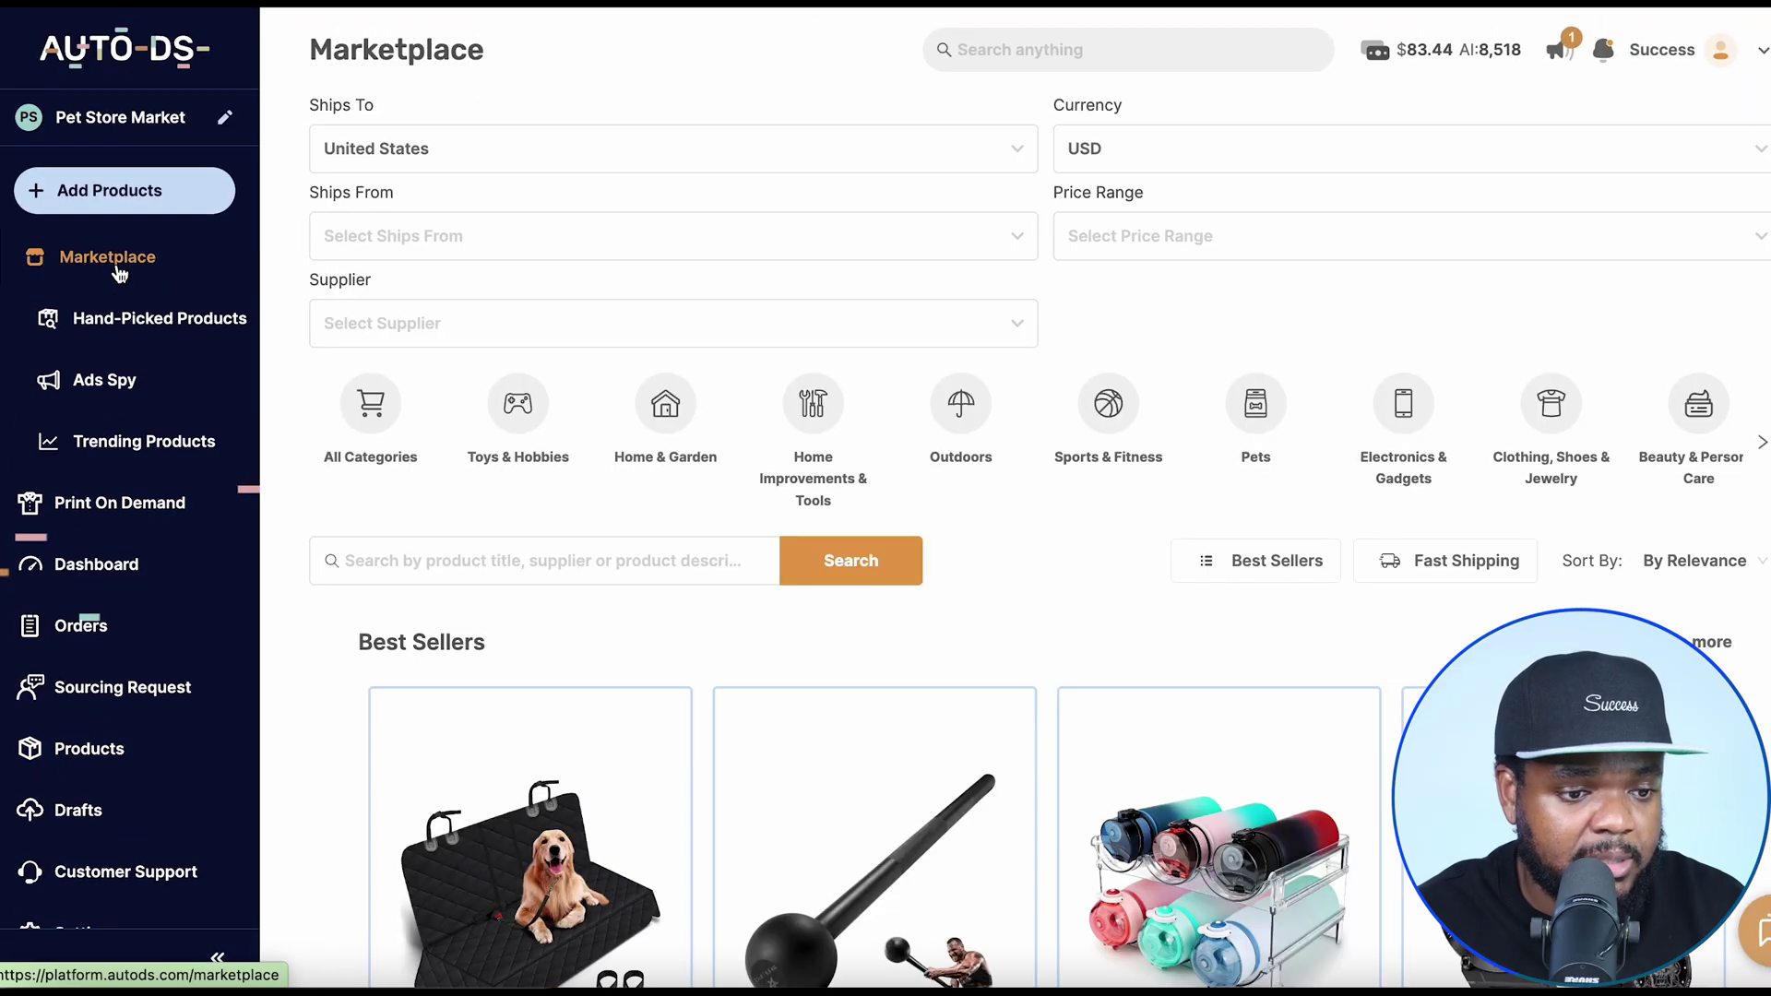
type("training collar")
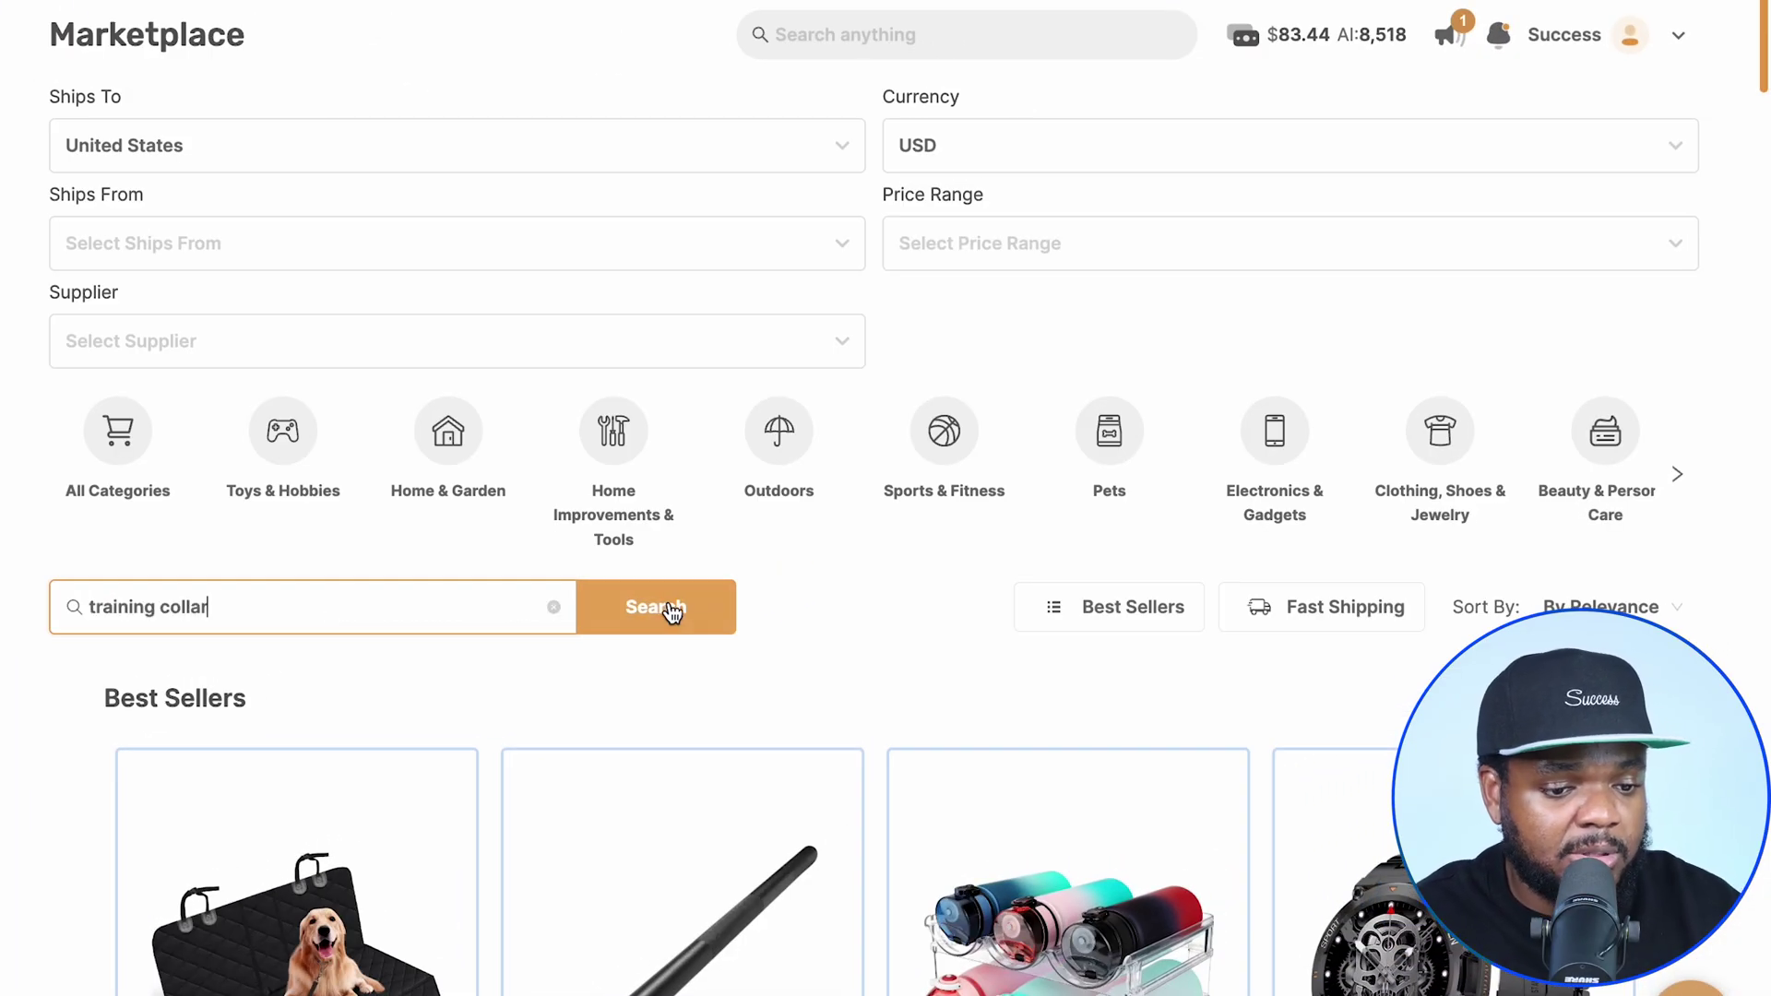
left_click(854, 565)
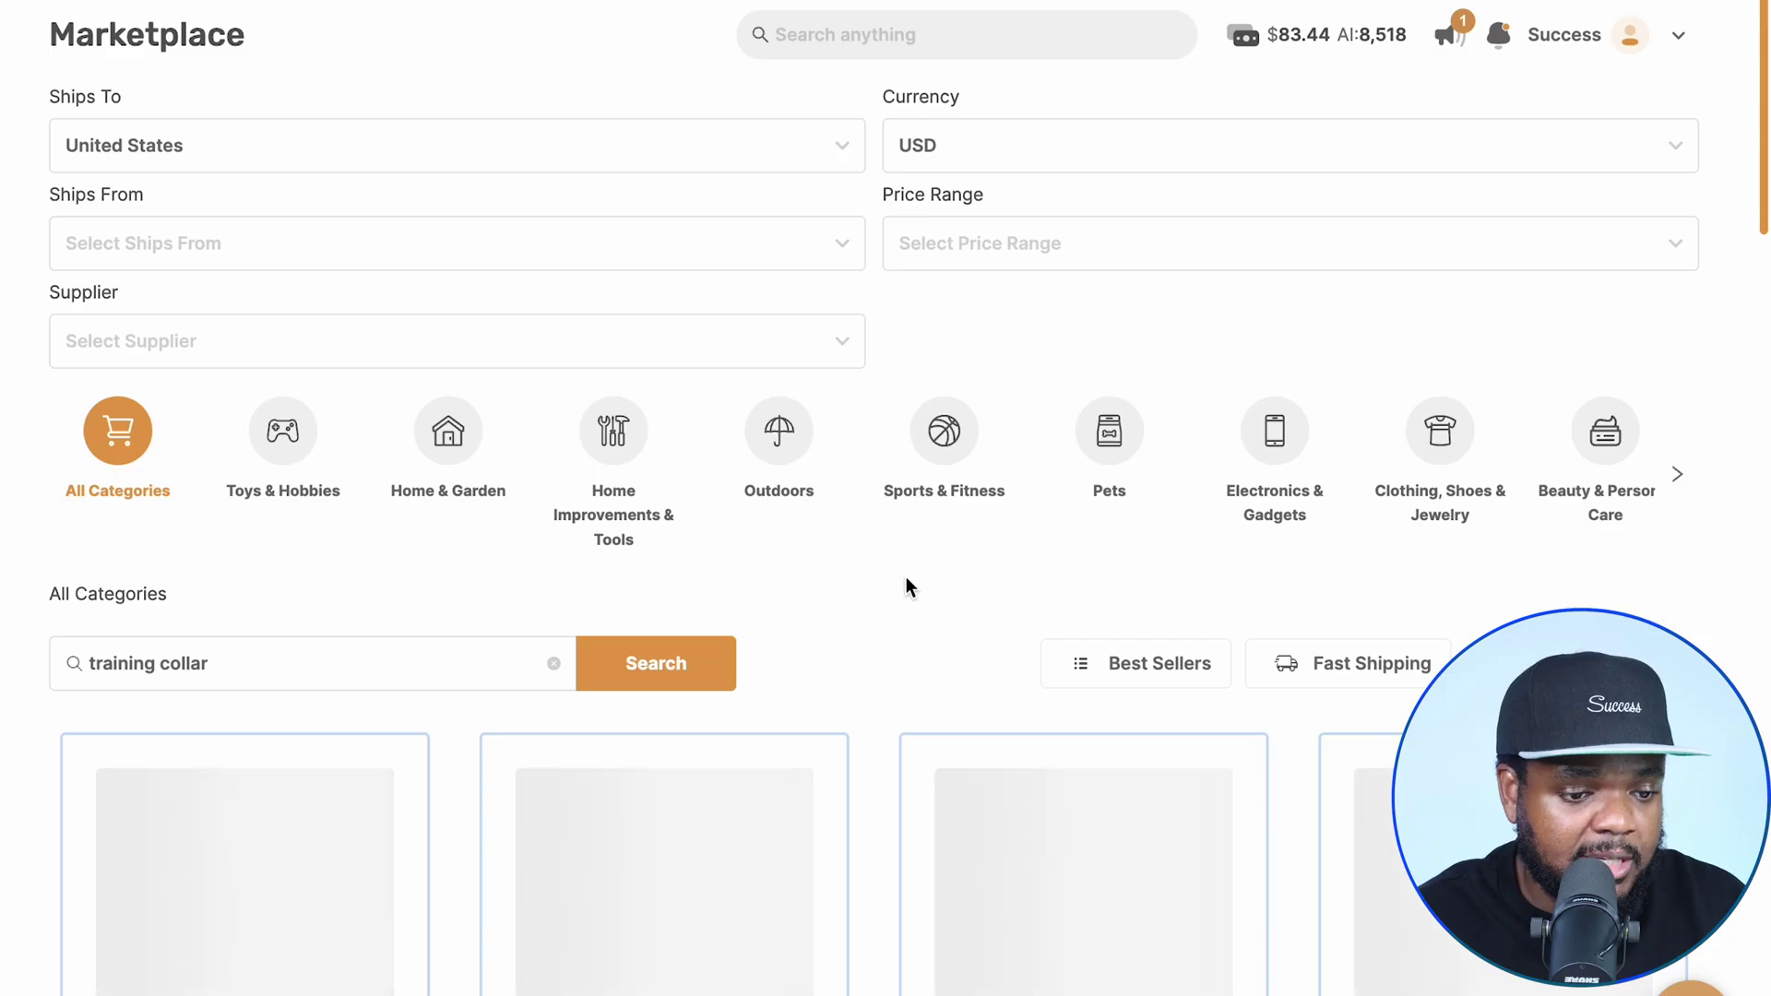
scroll(895, 554, "down", 4)
scroll(869, 297, "down", 14)
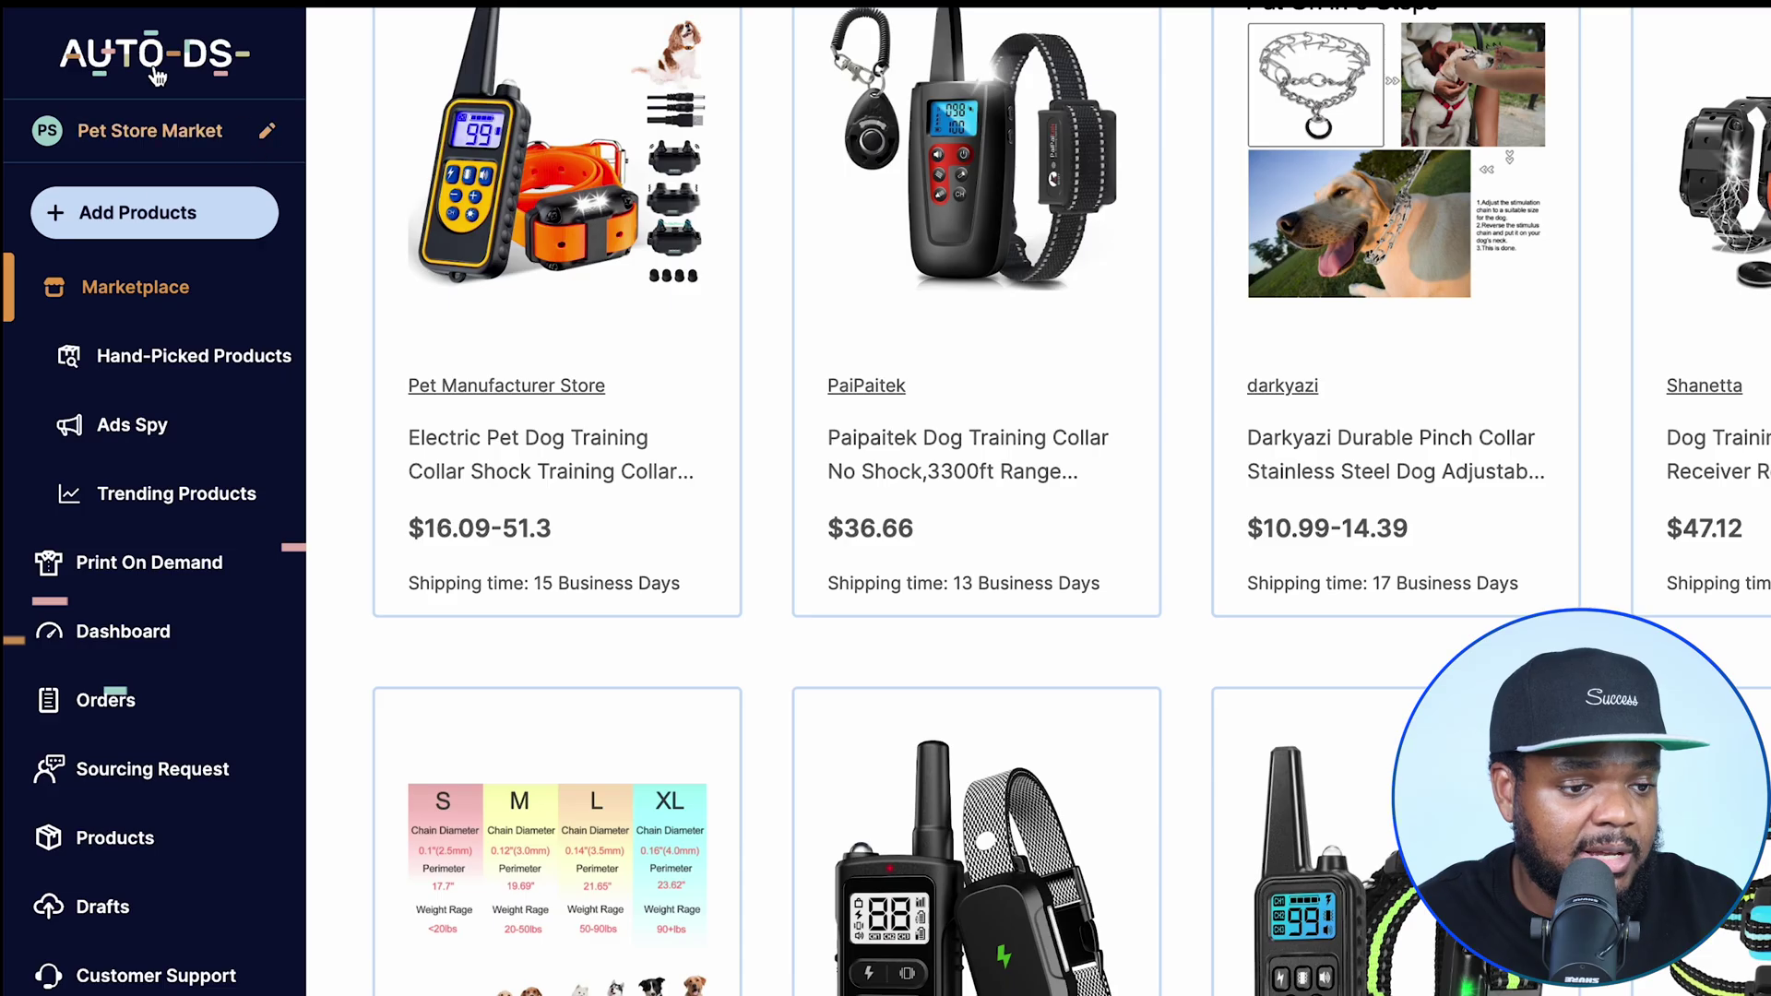
mouse_move(955, 646)
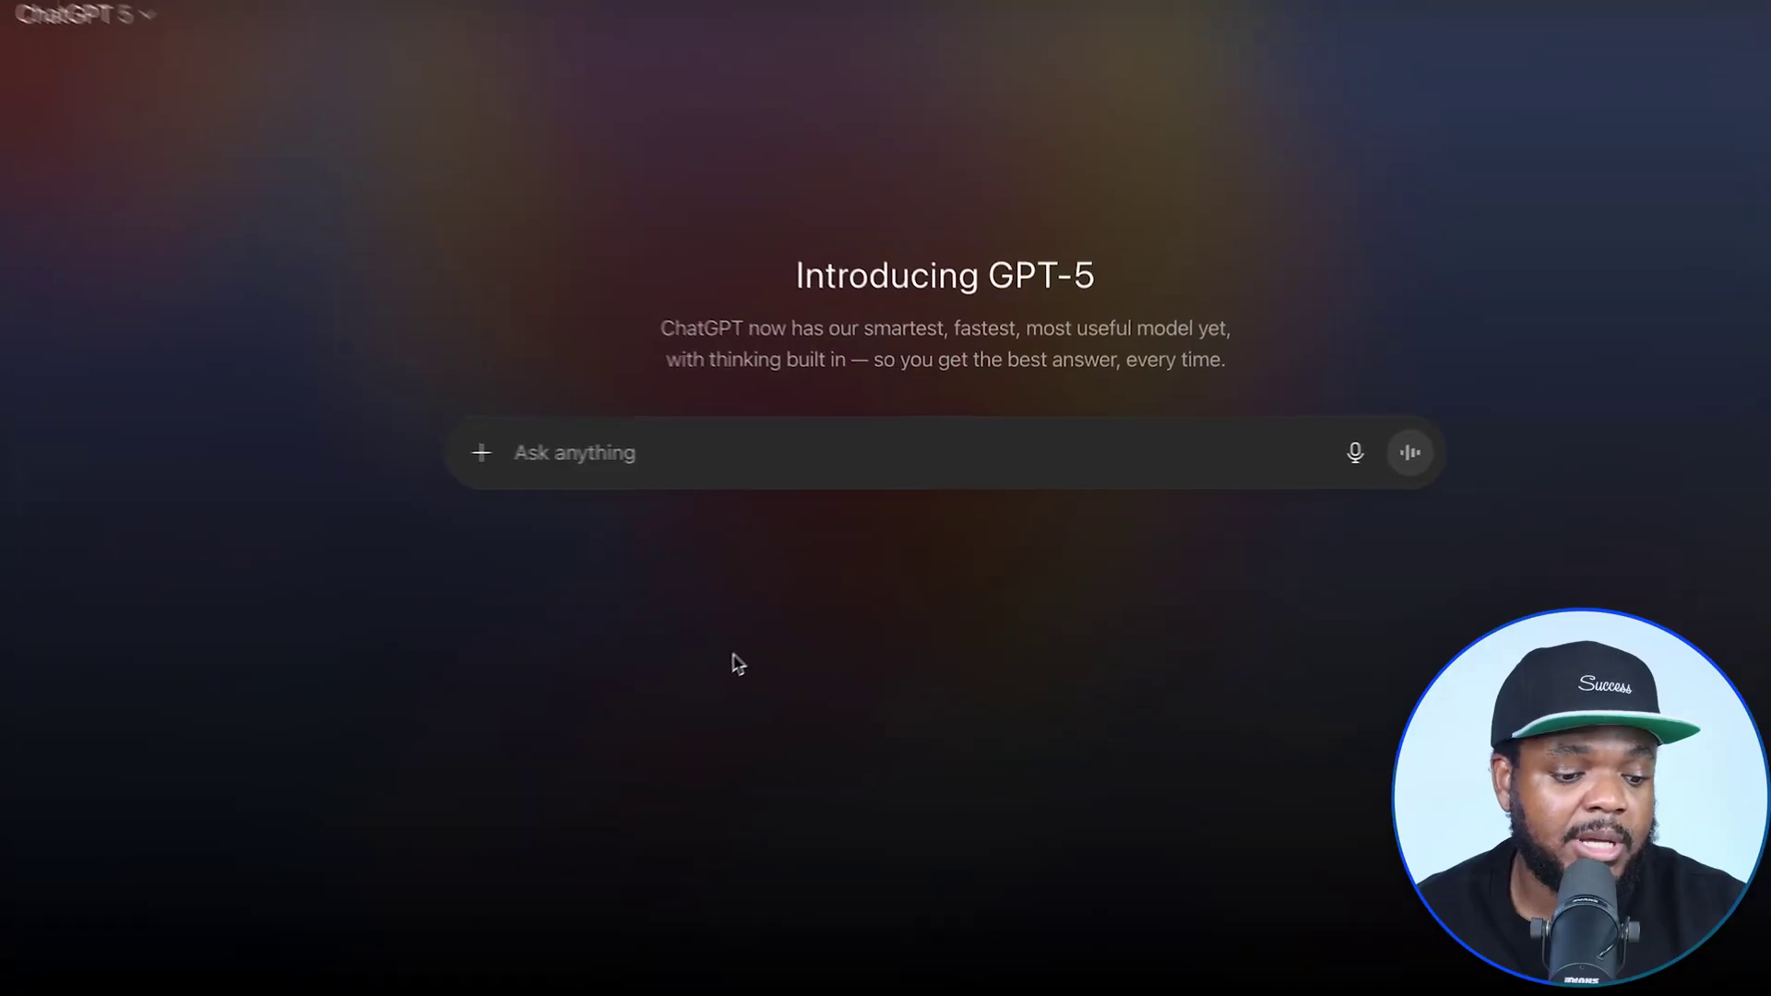
- Paste a prompt asking for the top 10 highly searched pet store products, ranked
type("tell me the top 10 highly searched for products i can add to my pet store and also rank them")
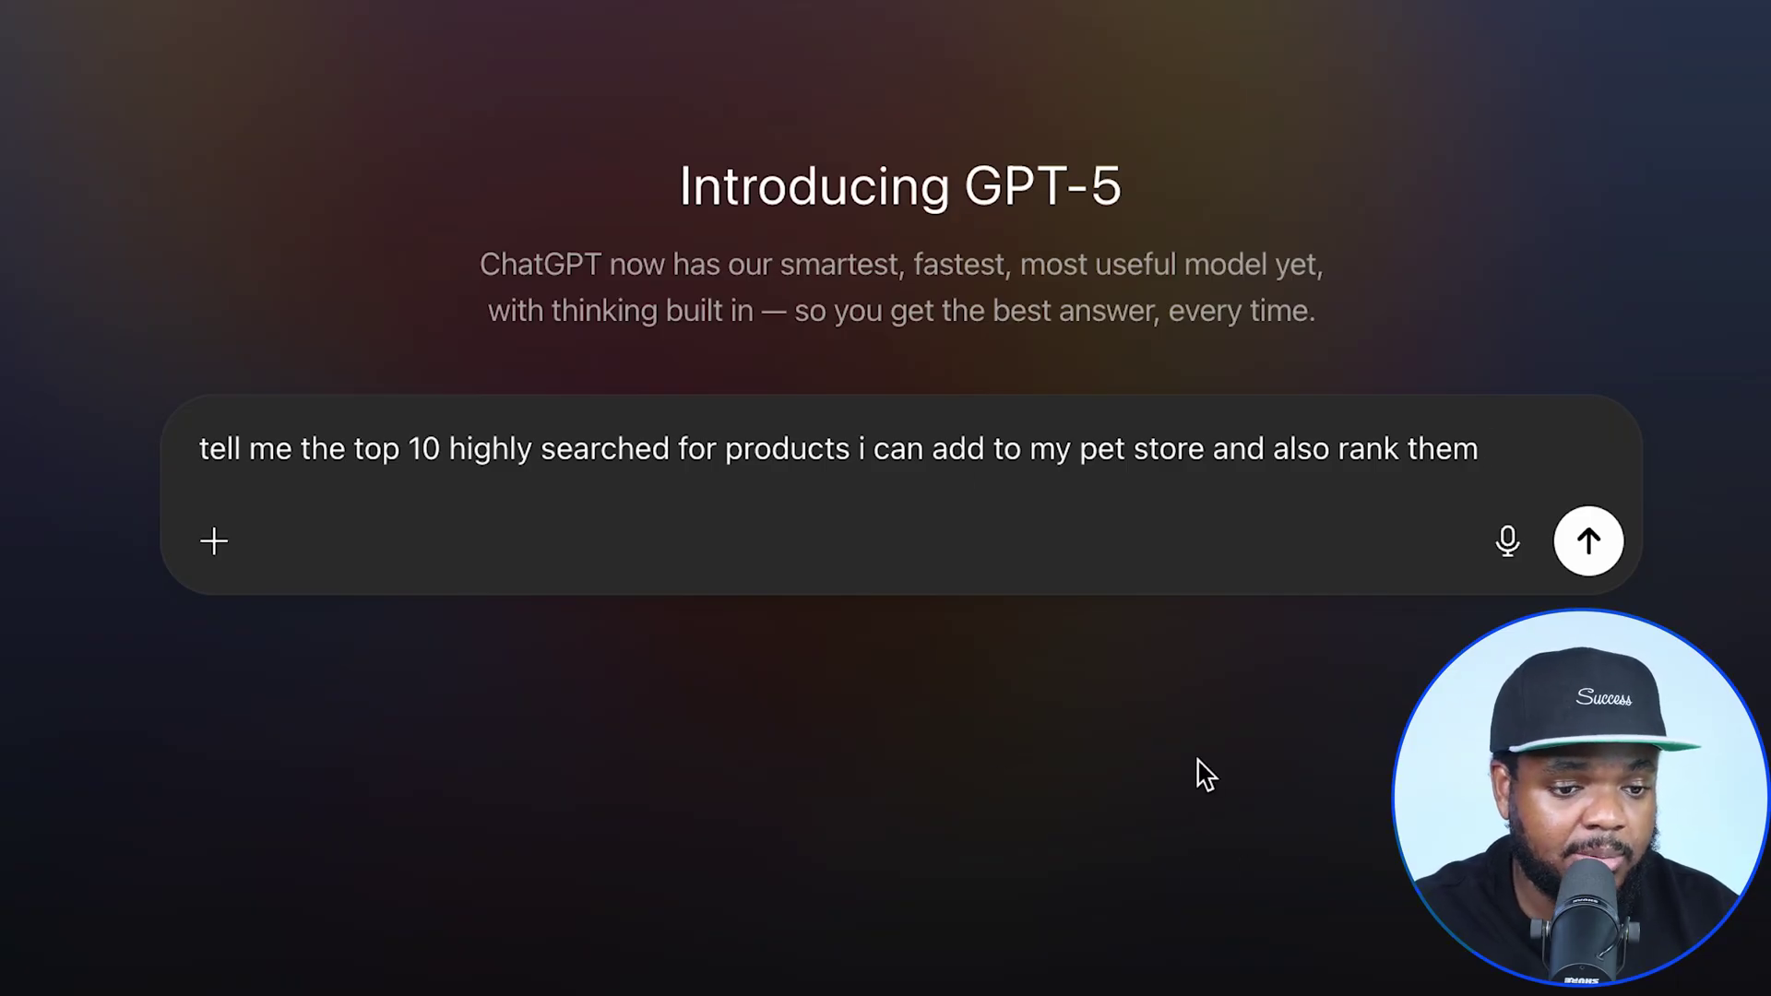
- Send the top-10 prompt, then highlight the GPS Dog Fence search figure and 'Dog Car Bed'
key("Return")
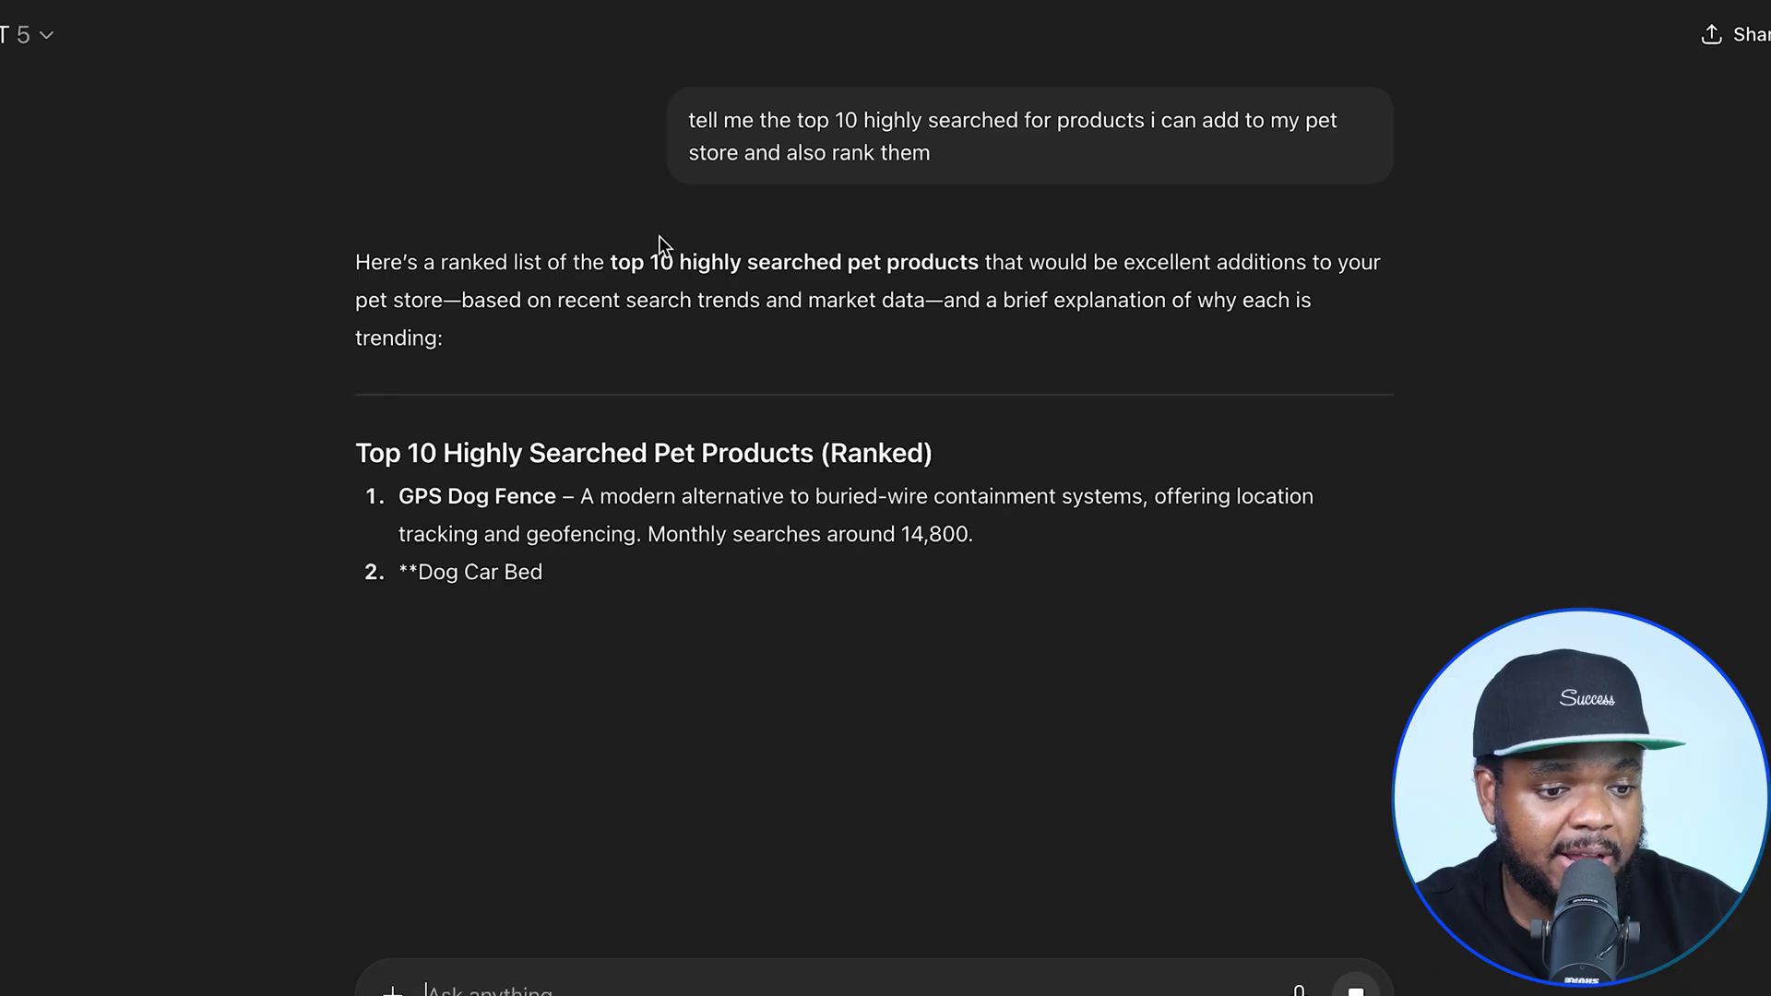
scroll(670, 425, "down", 3)
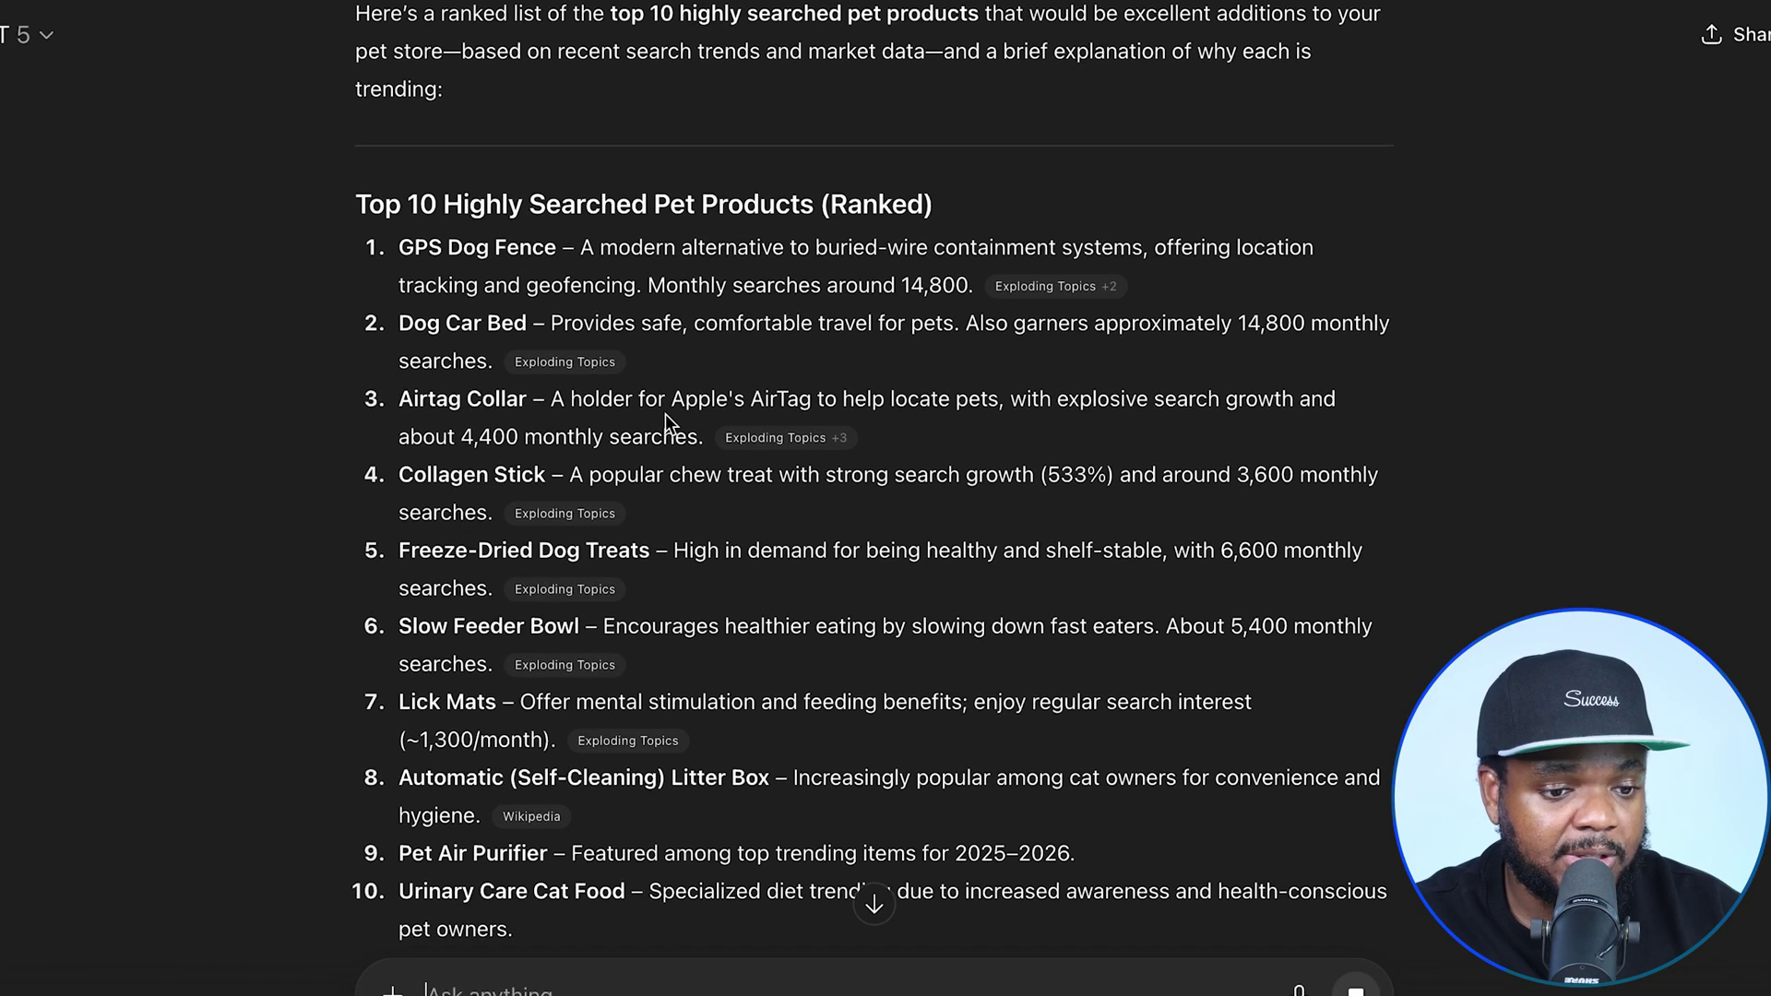
scroll(687, 702, "down", 1)
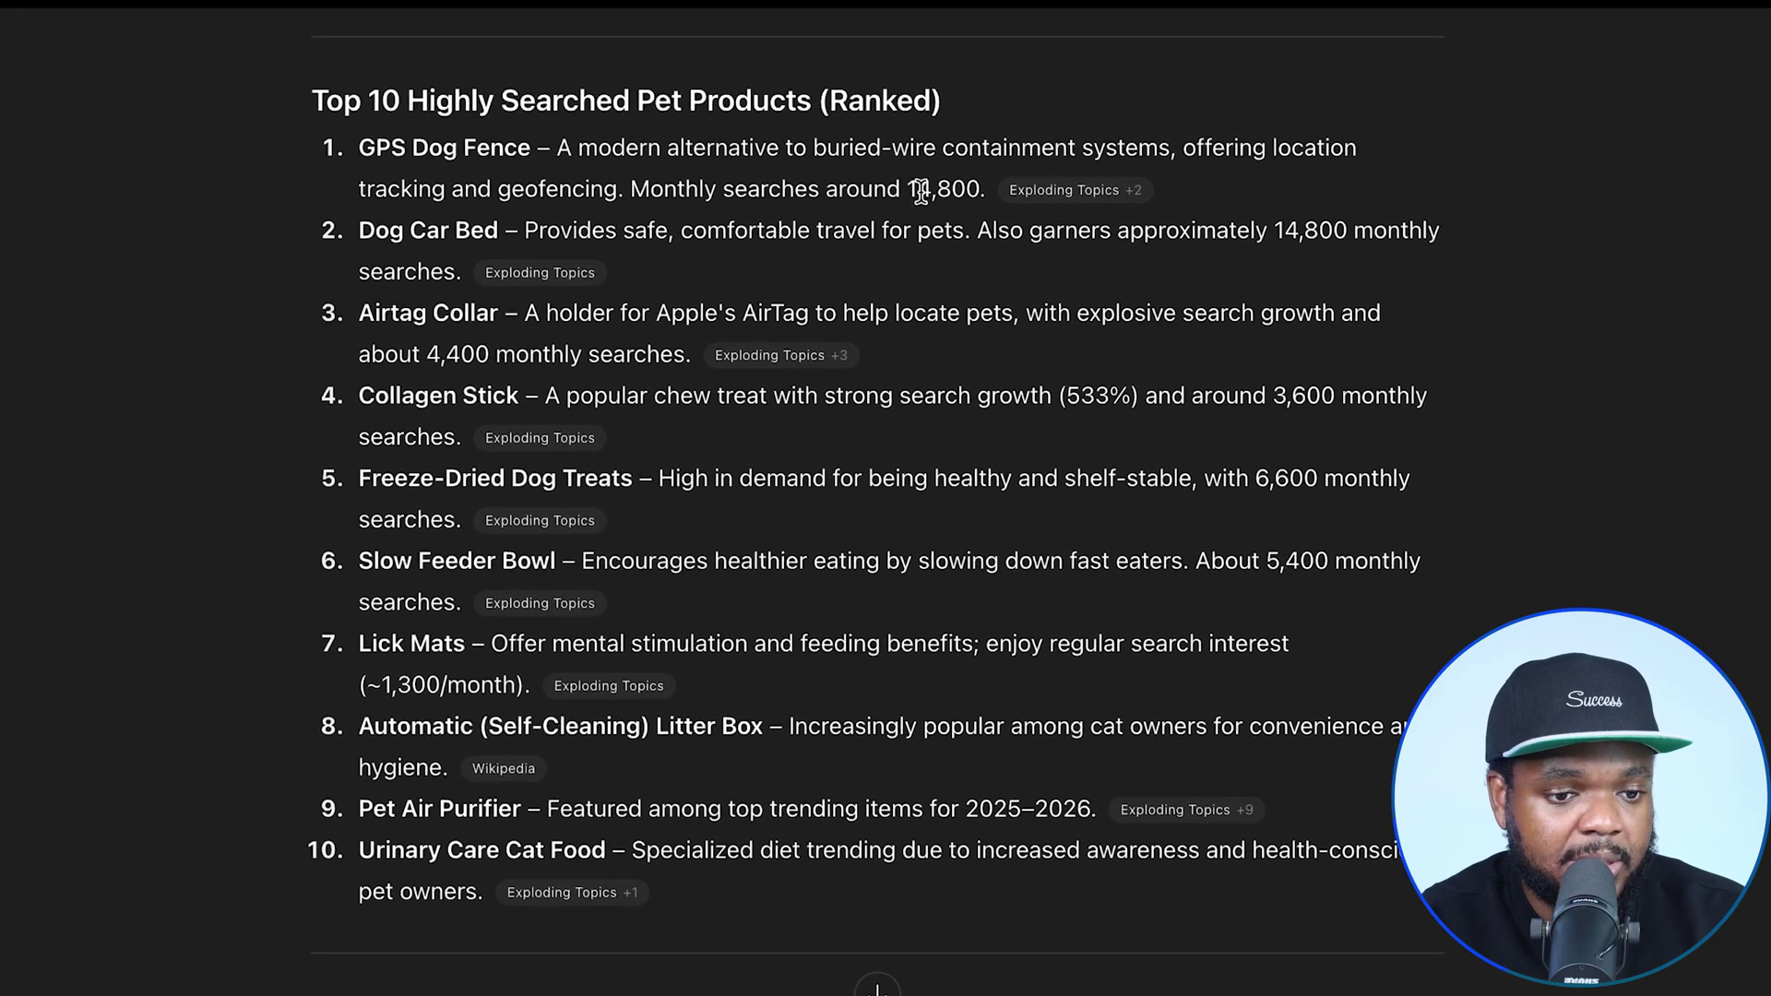
left_click_drag(907, 191, 964, 191)
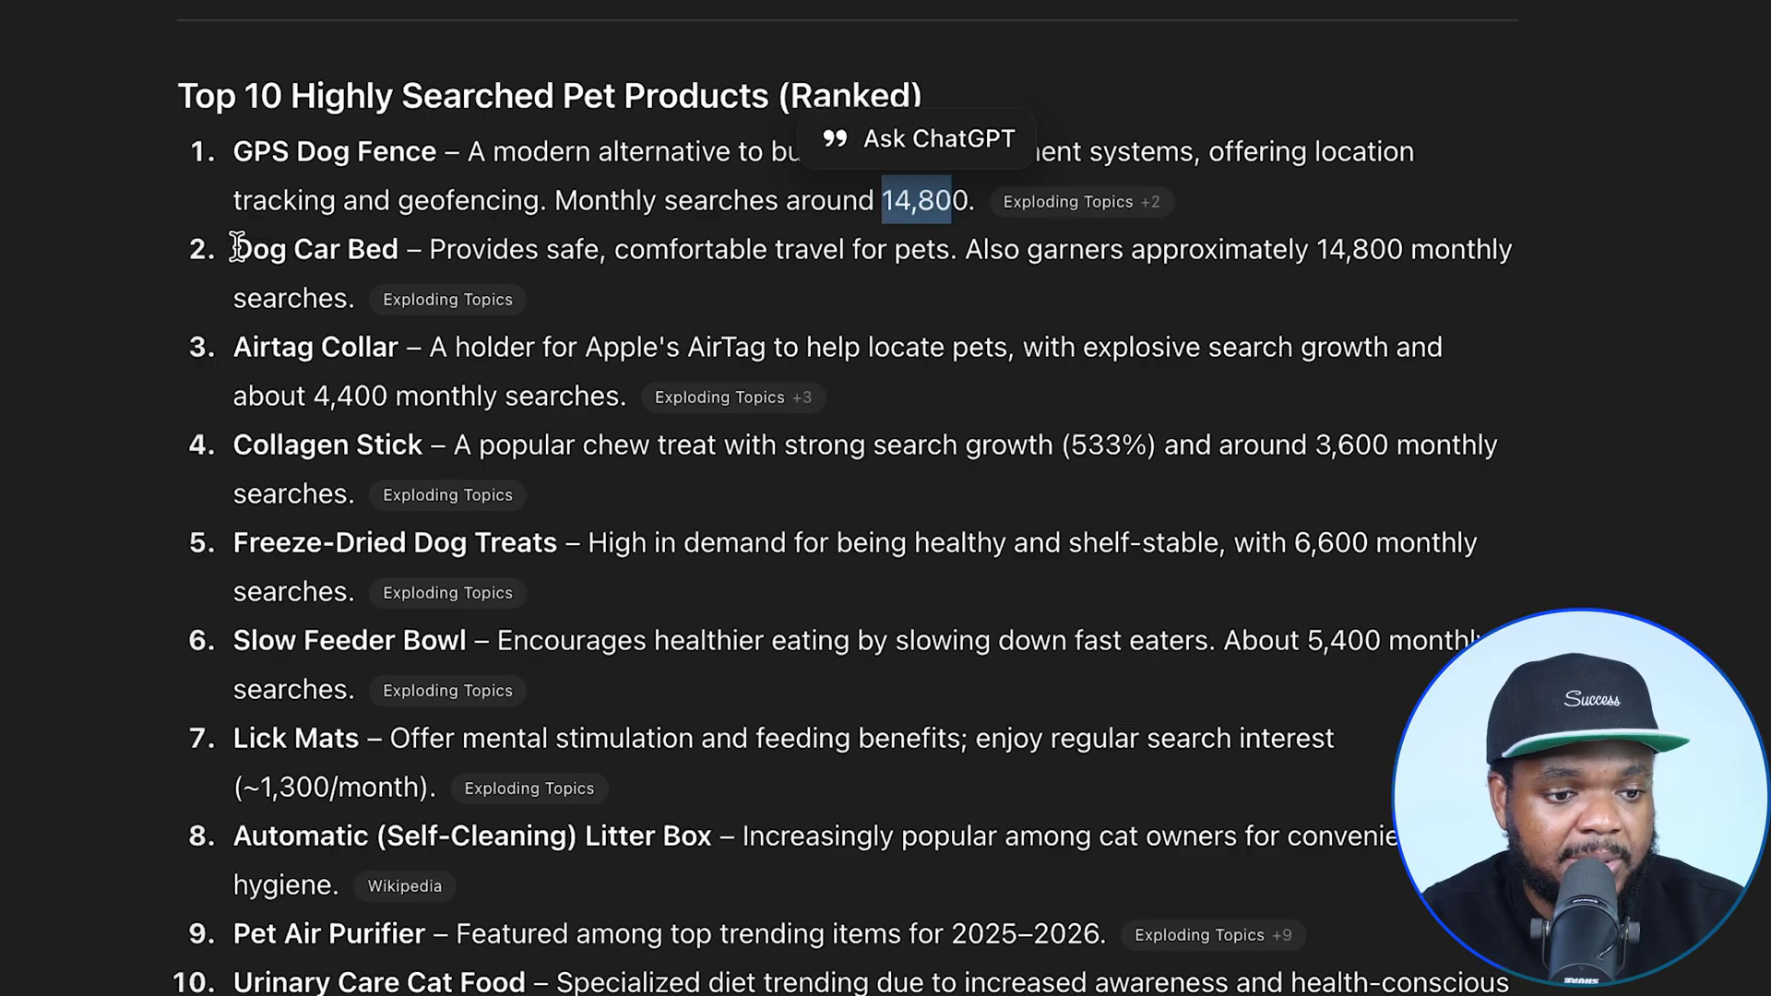
left_click_drag(237, 248, 429, 249)
left_click(279, 286)
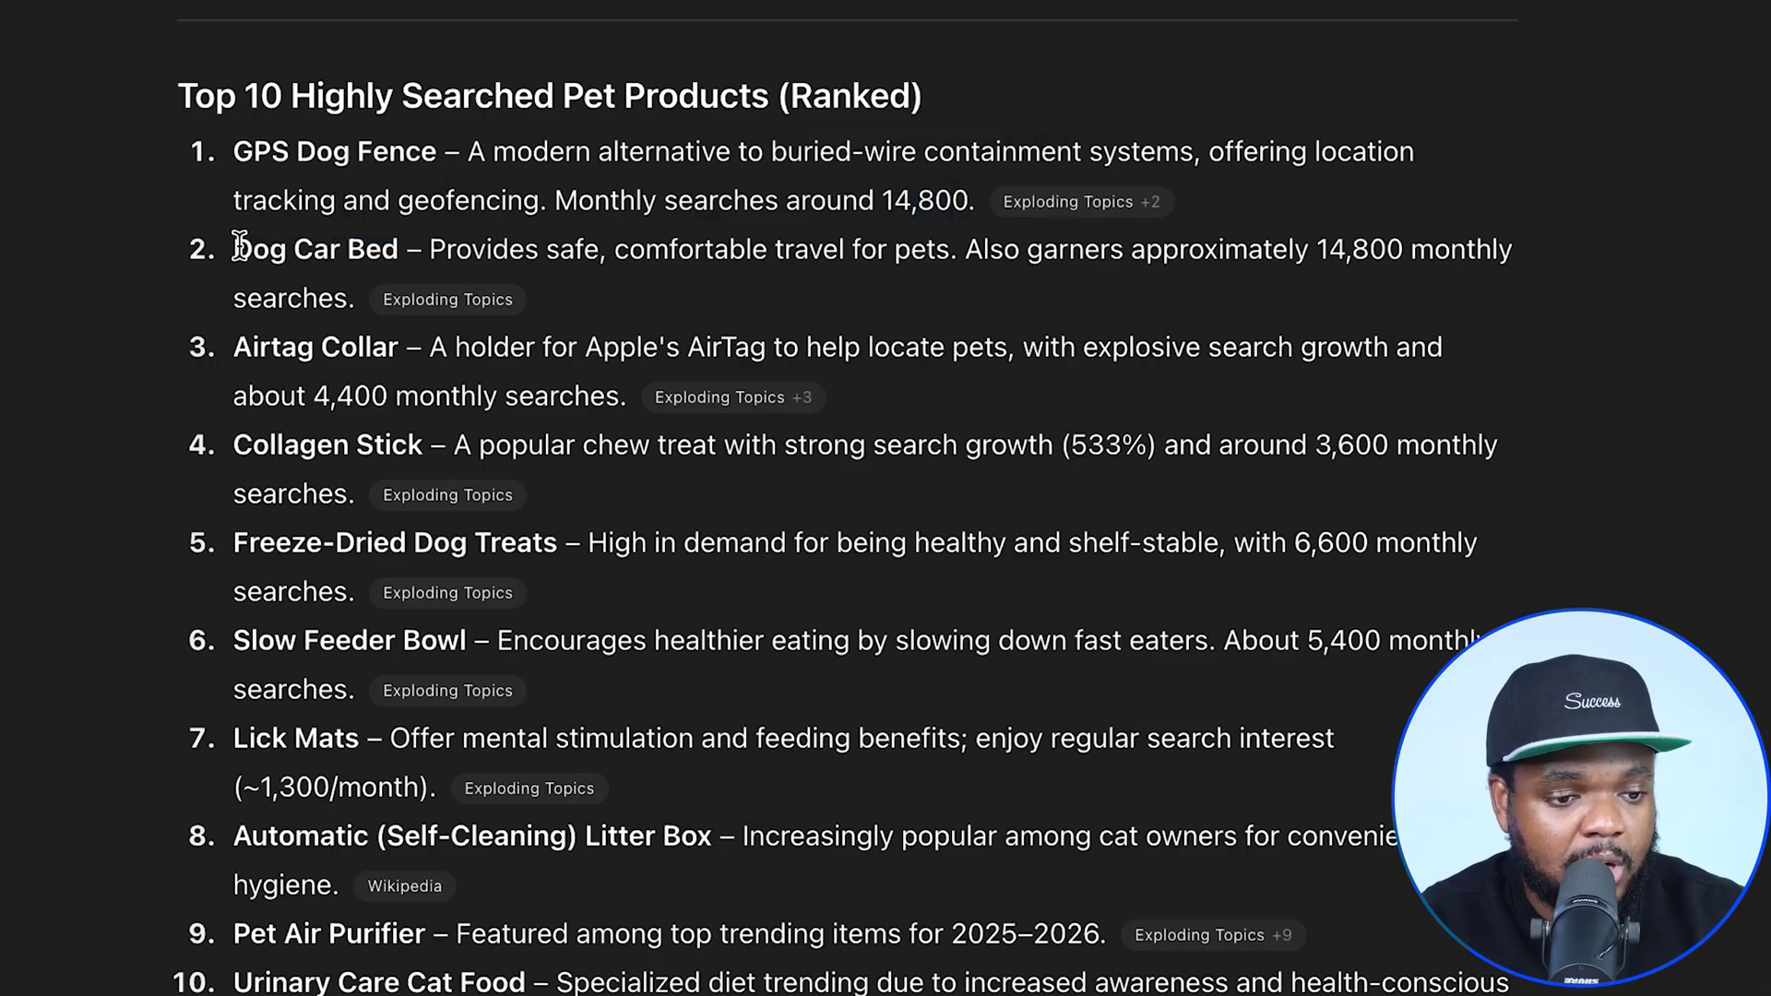
left_click_drag(236, 247, 394, 242)
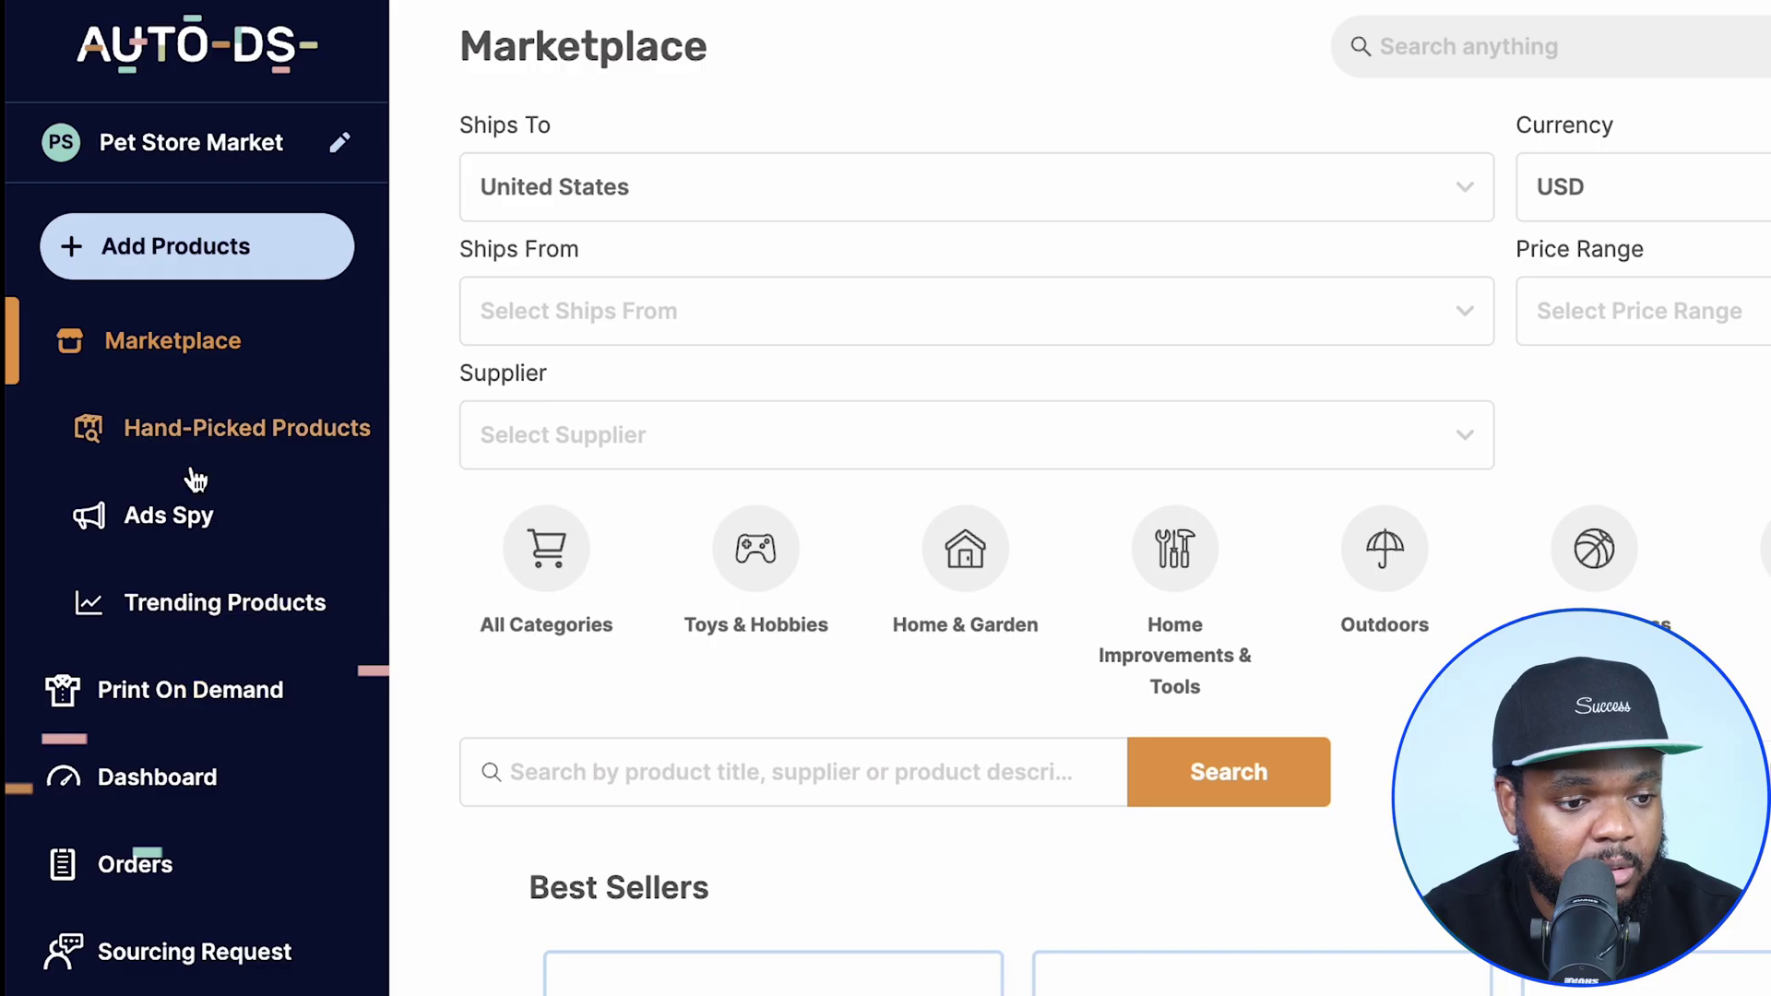
- Search AutoDS trending products for 'Dog Car Bed'
left_click(203, 609)
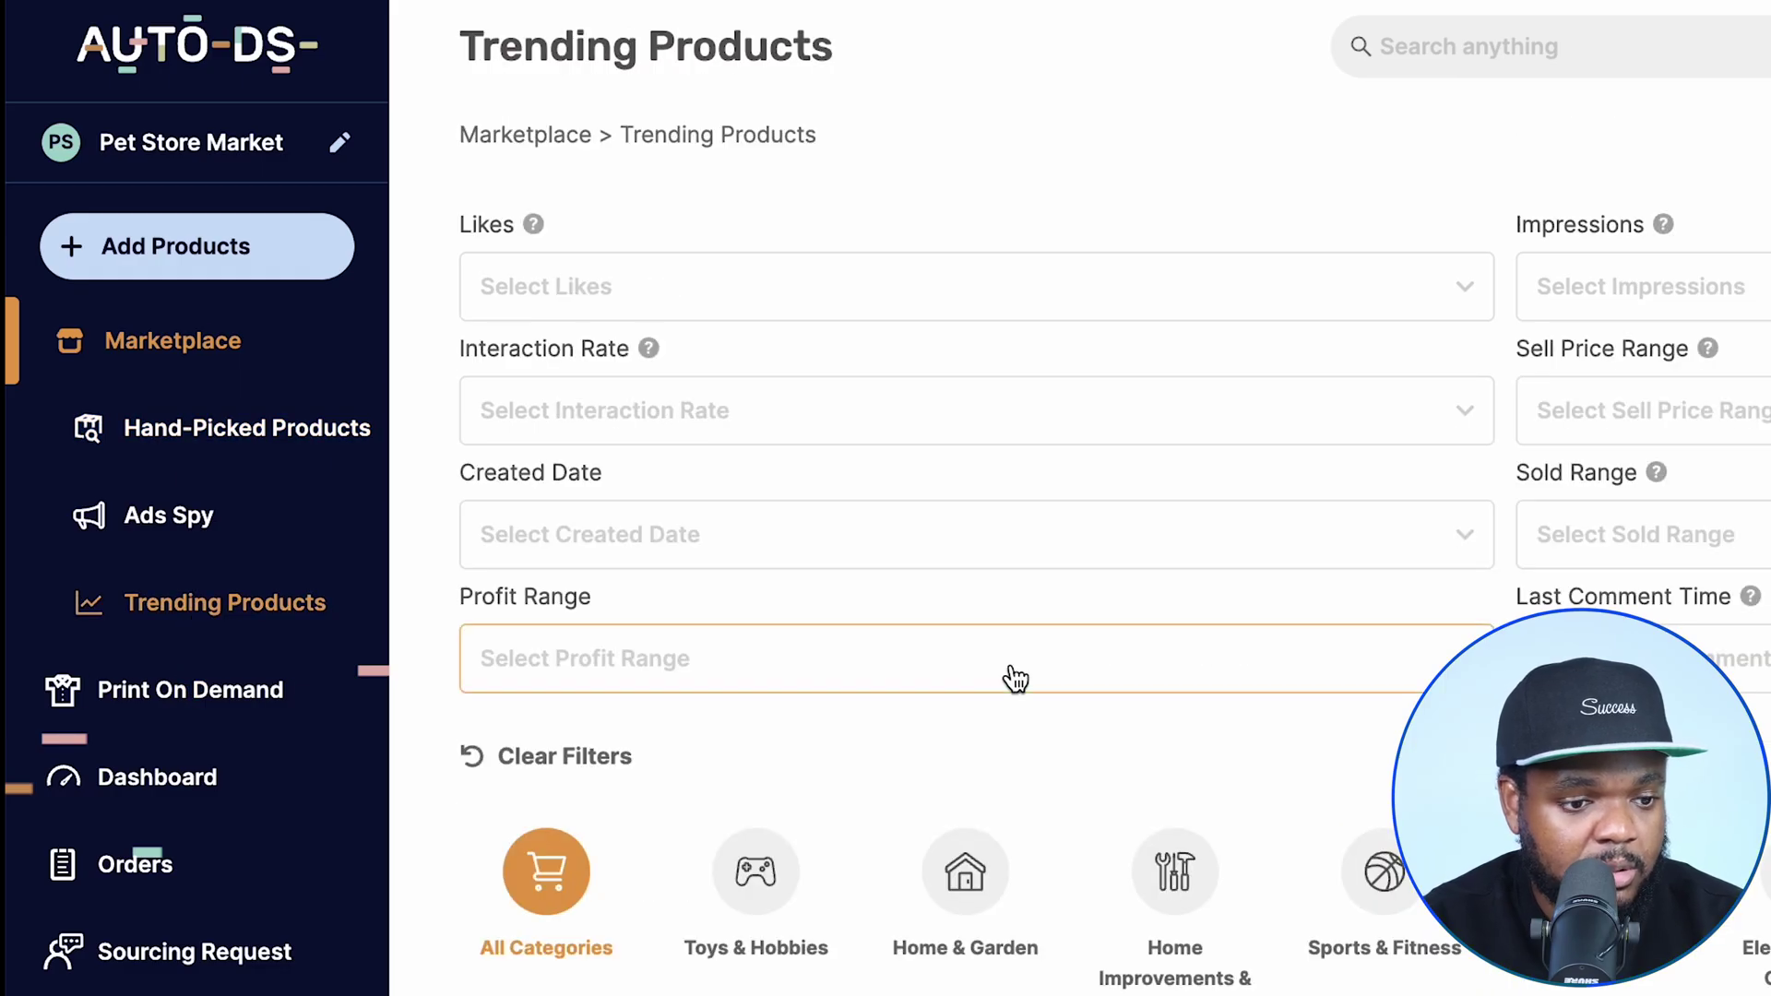
scroll(1015, 679, "down", 2)
scroll(923, 720, "down", 1)
left_click(700, 750)
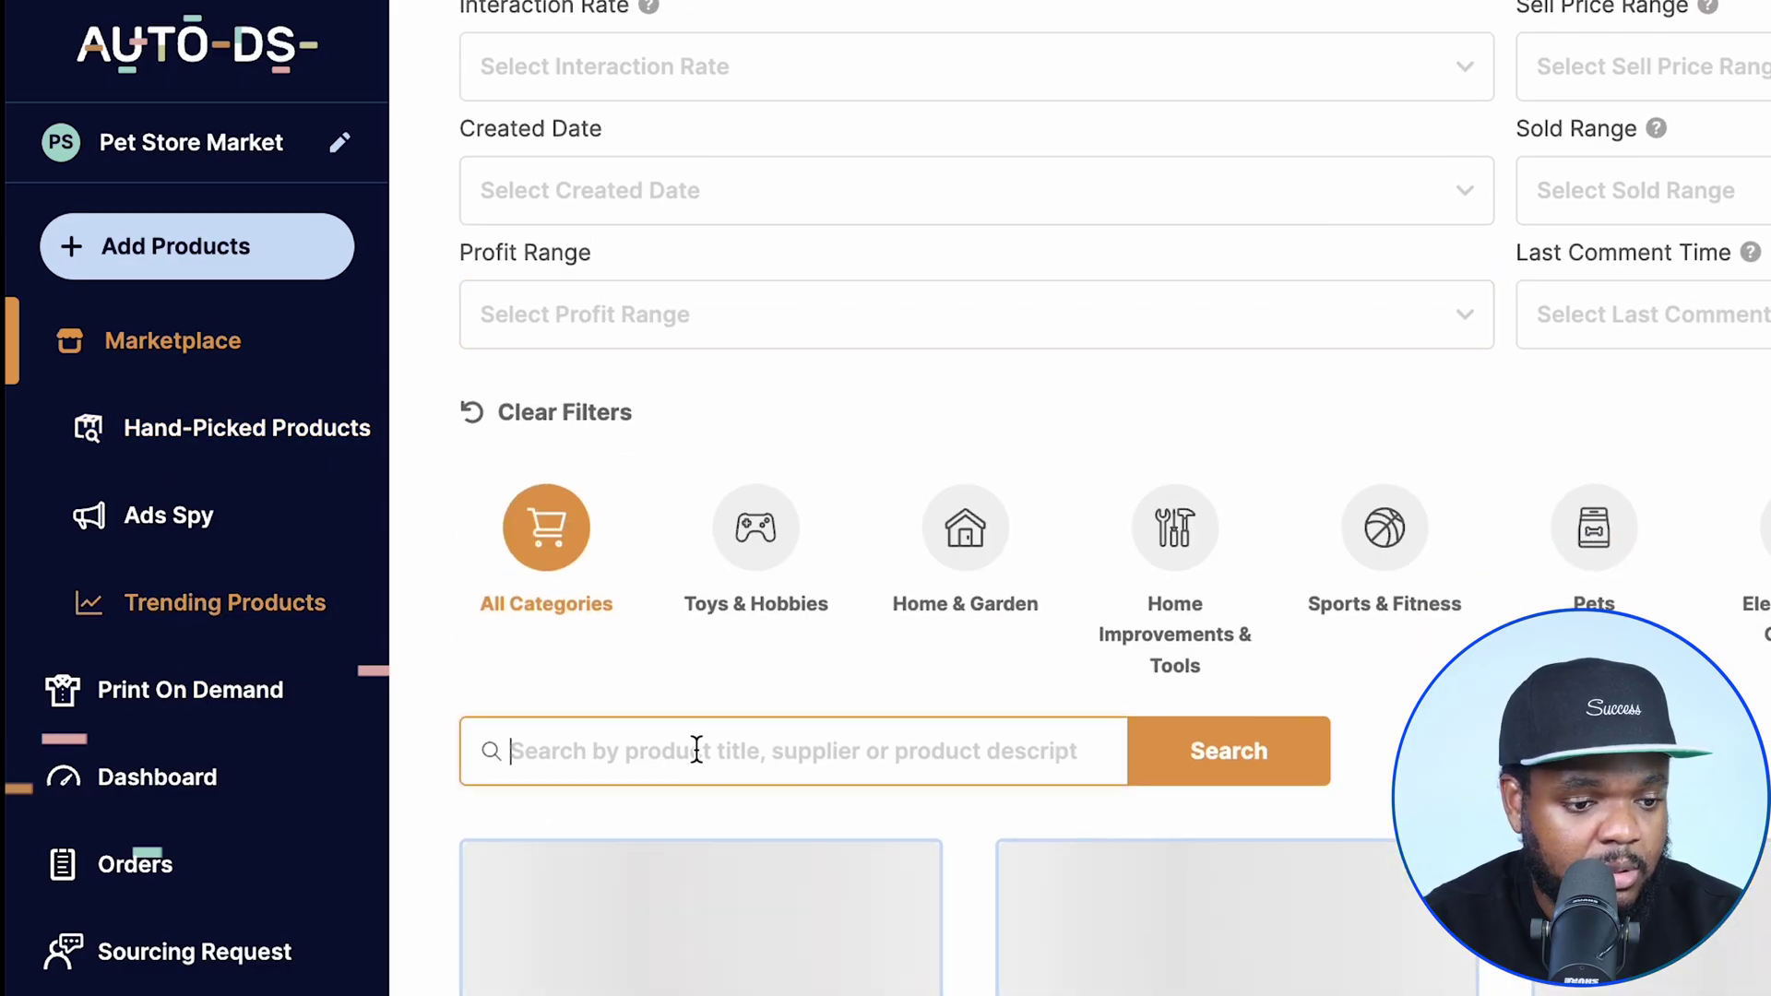
type("Dog Car Bed")
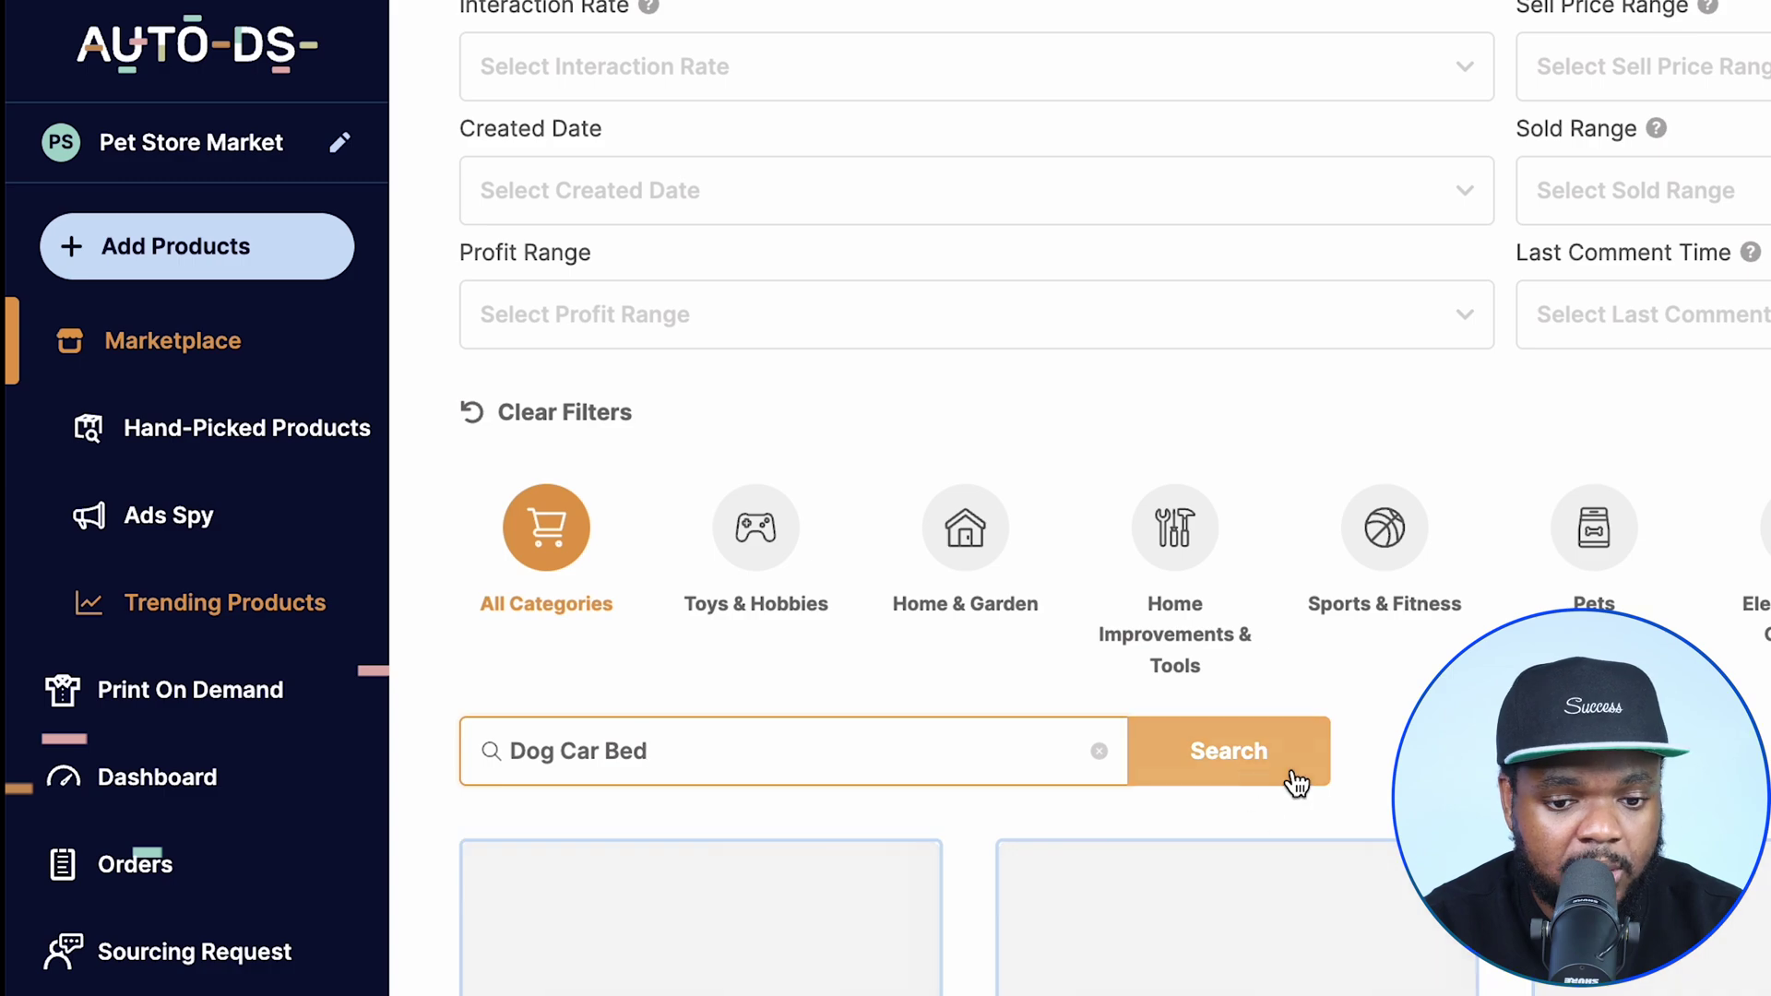
left_click(1238, 752)
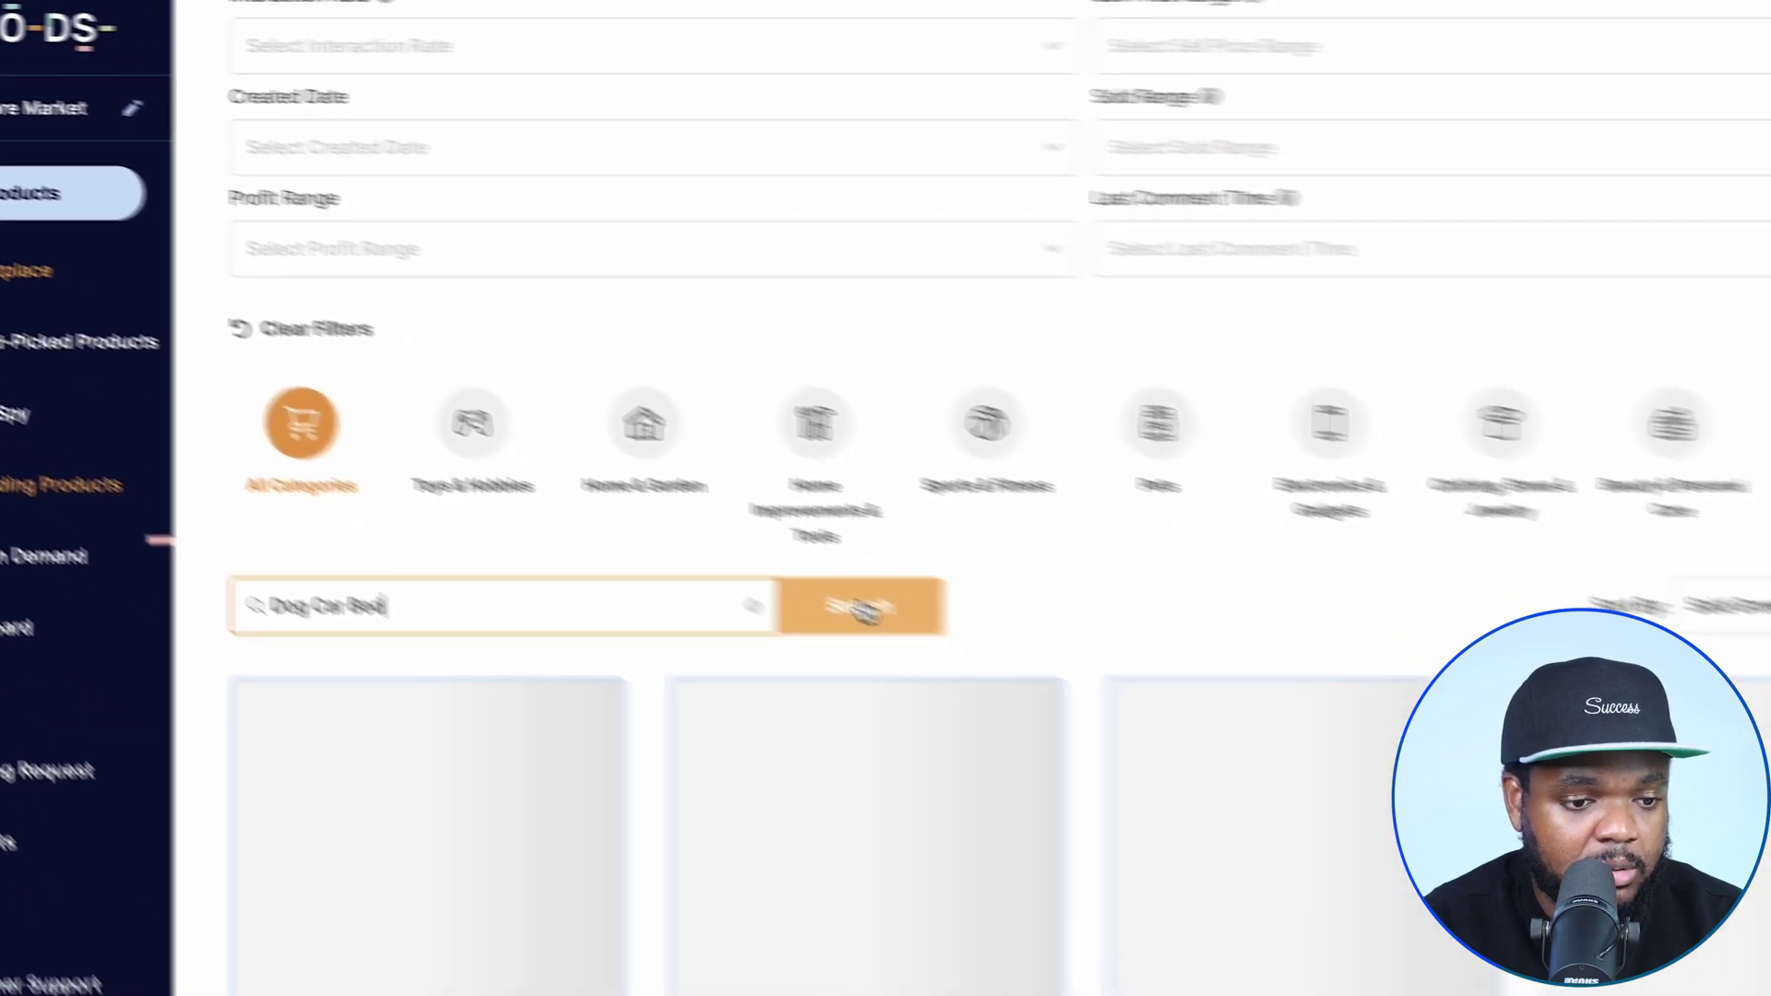
- Open the waterproof dog car seat cover and scroll to its four competitor stores
scroll(839, 545, "down", 8)
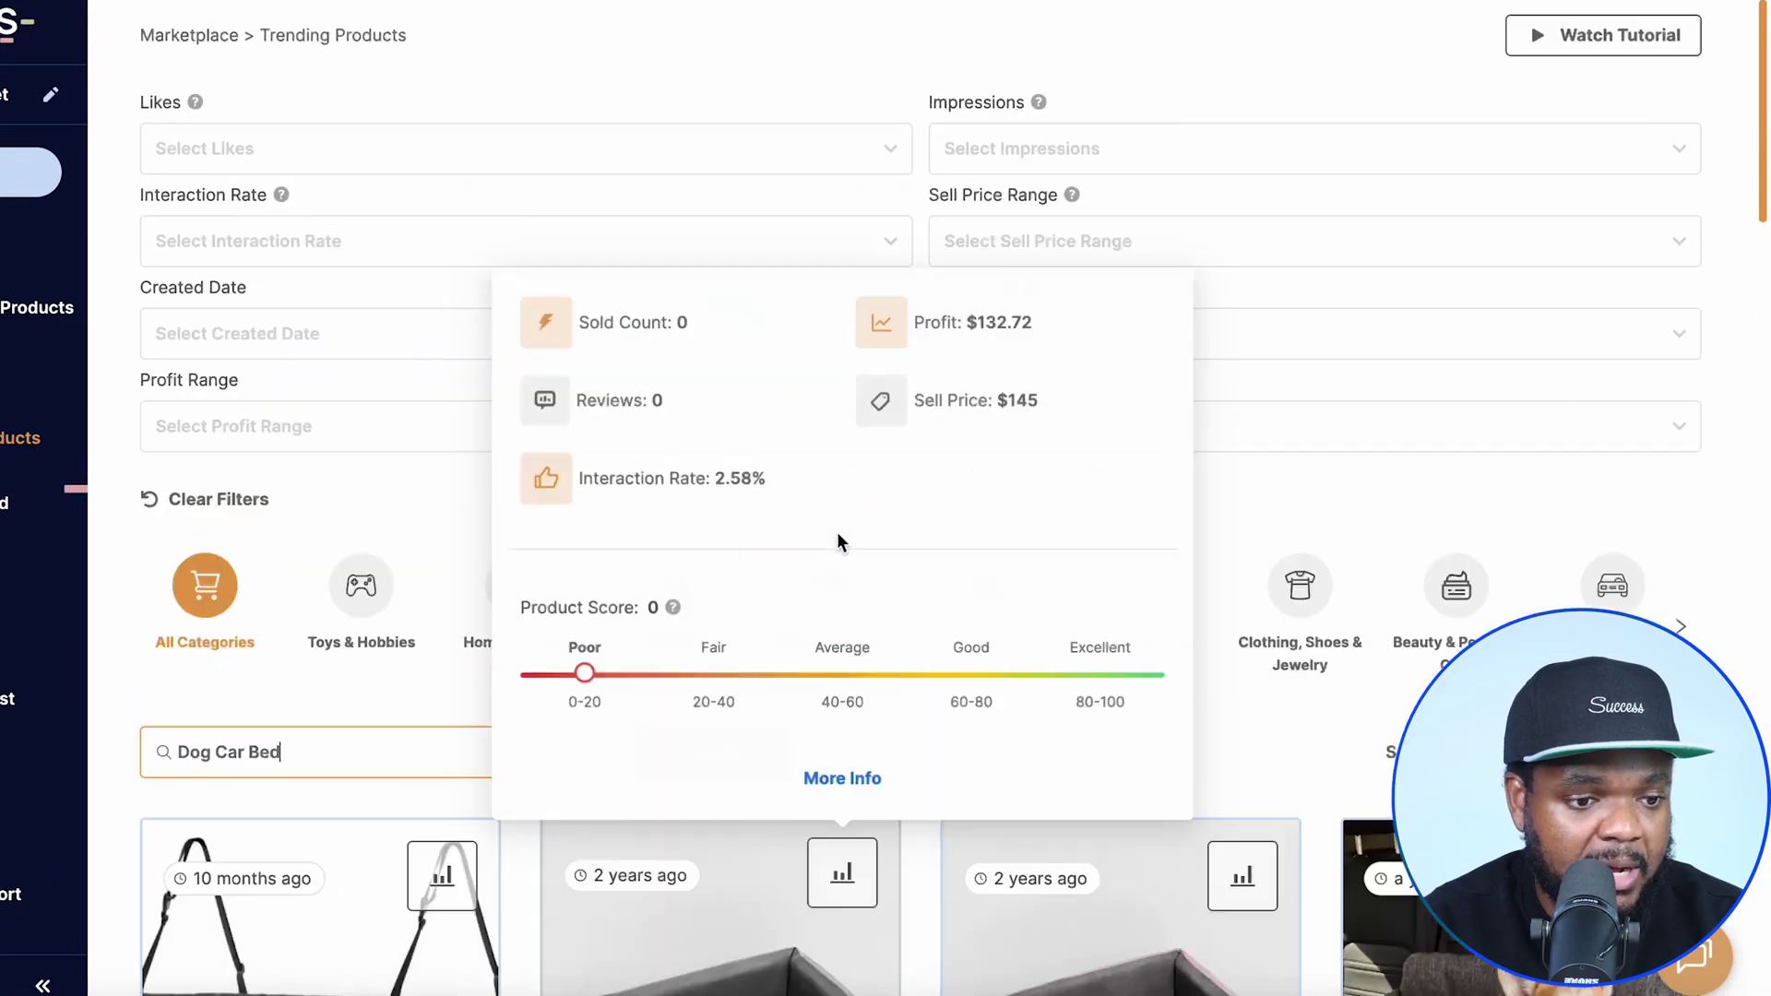
scroll(833, 517, "up", 1)
scroll(1107, 554, "down", 3)
scroll(1705, 483, "down", 10)
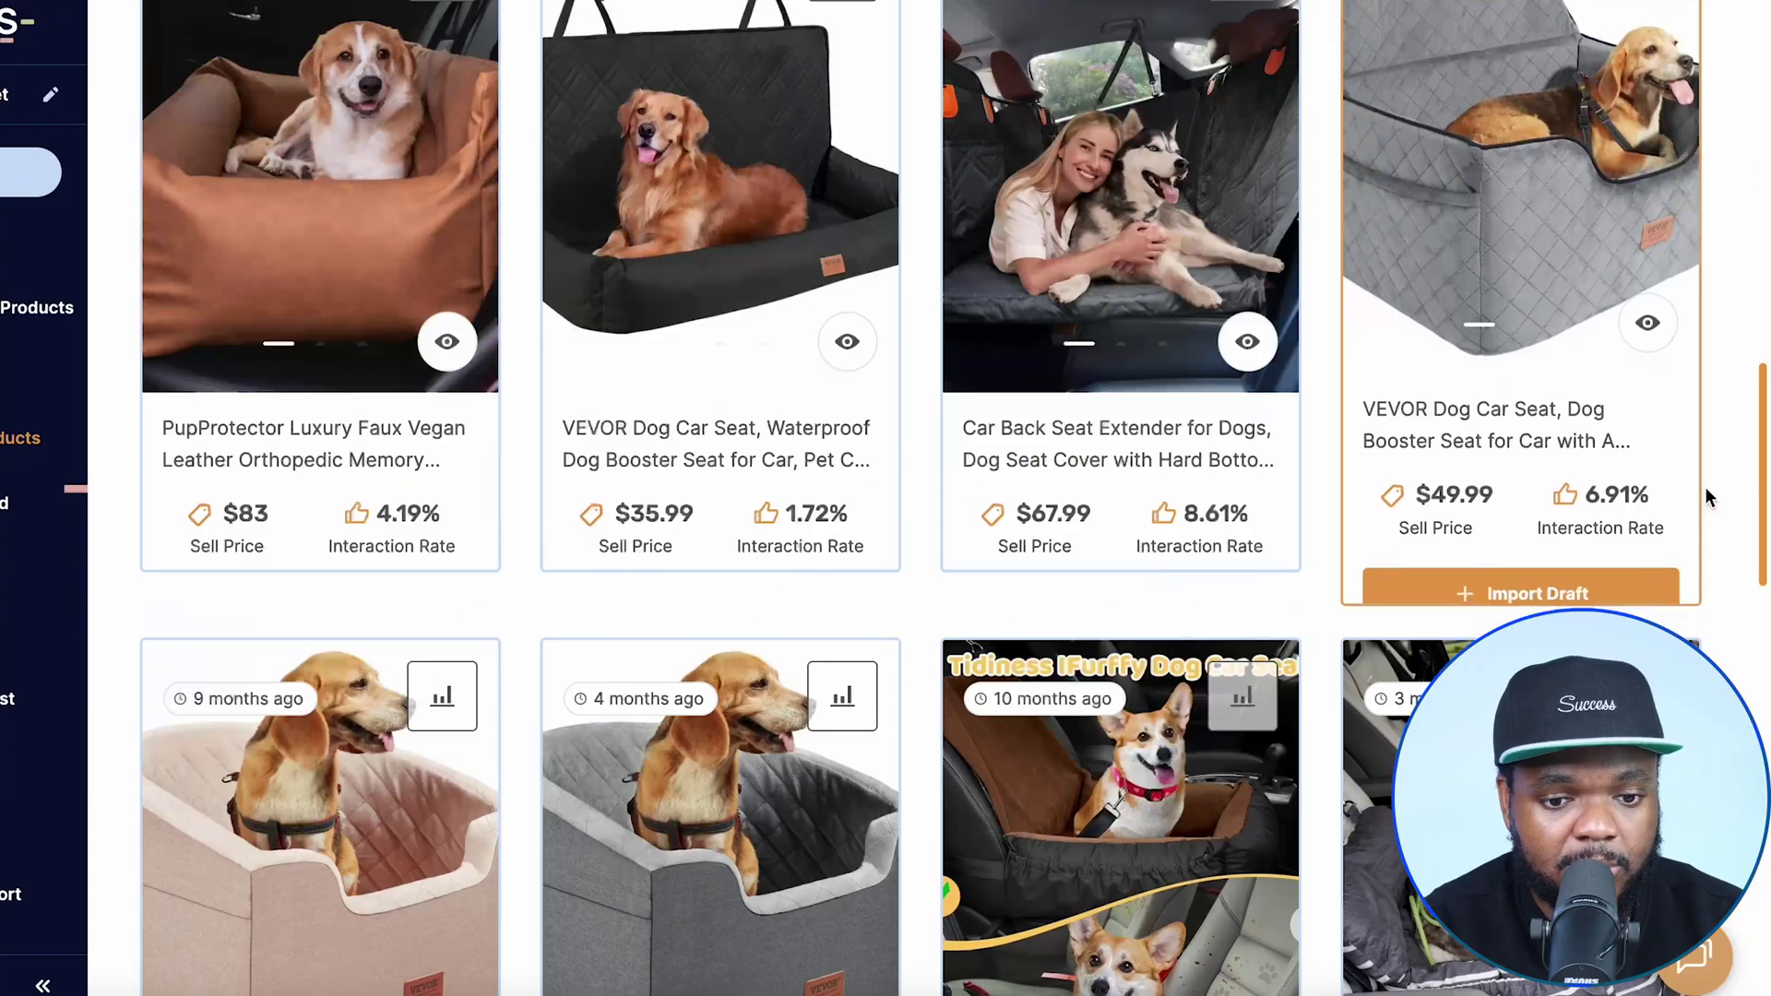
scroll(1745, 463, "down", 6)
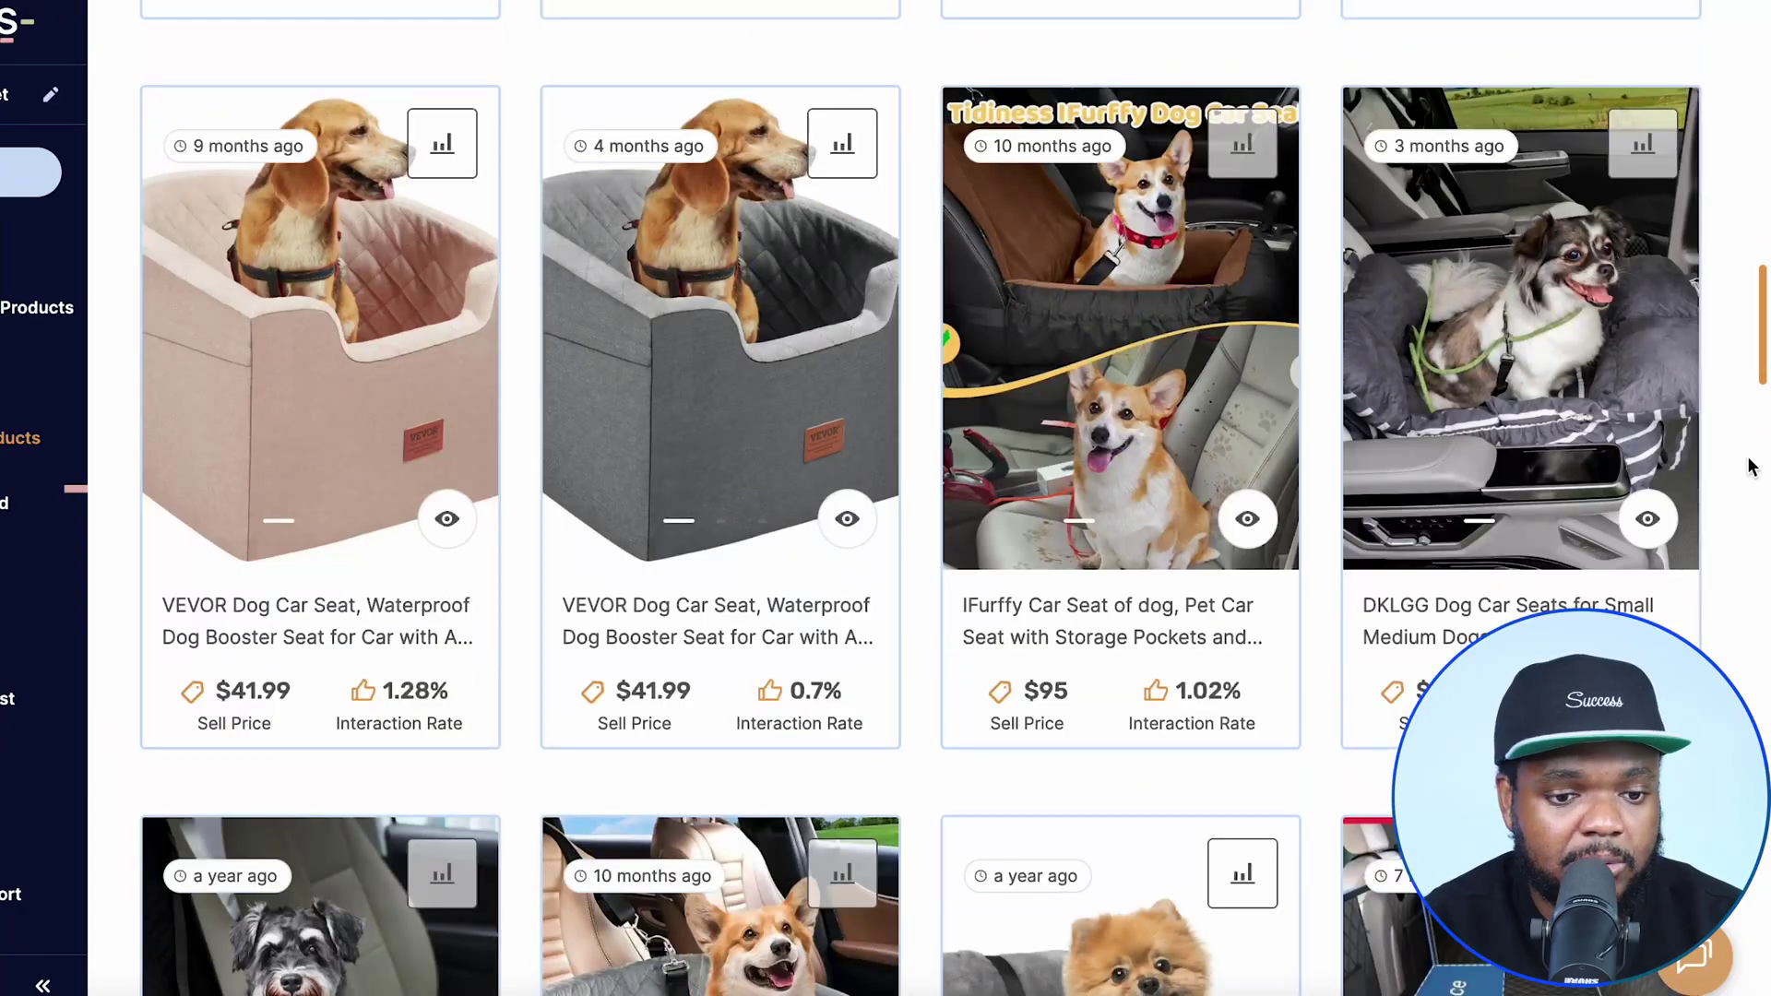
scroll(1751, 466, "down", 5)
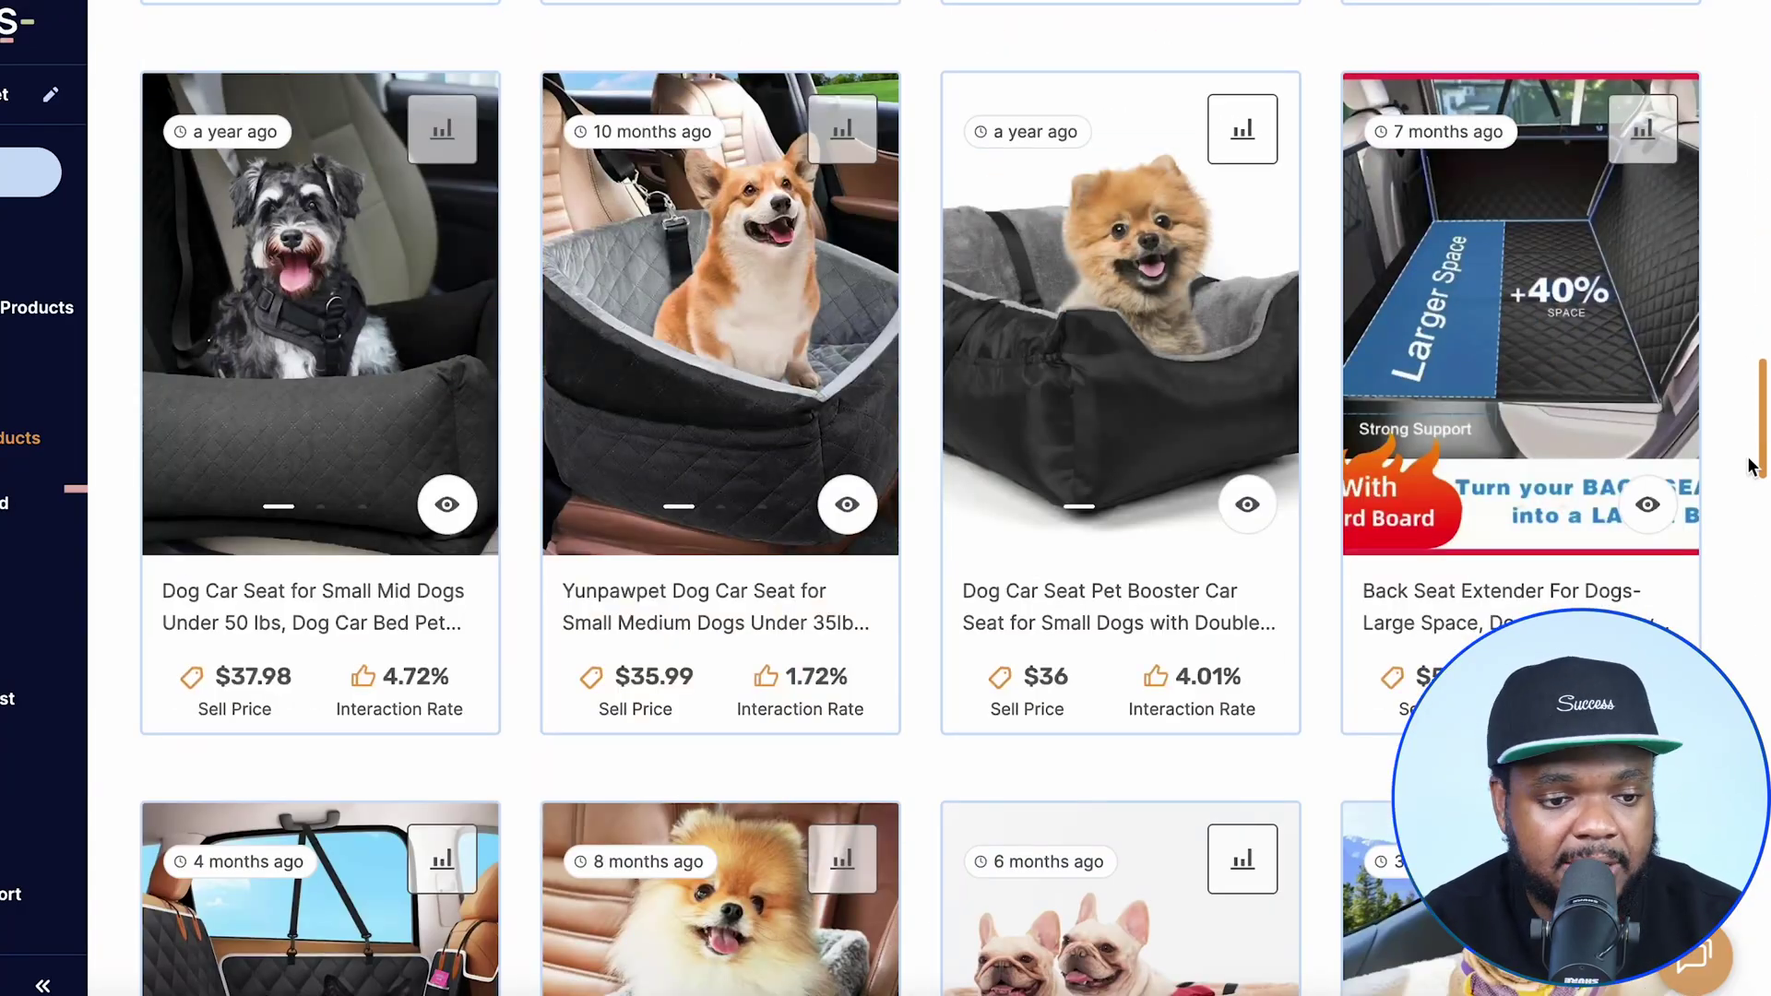
scroll(1751, 466, "down", 5)
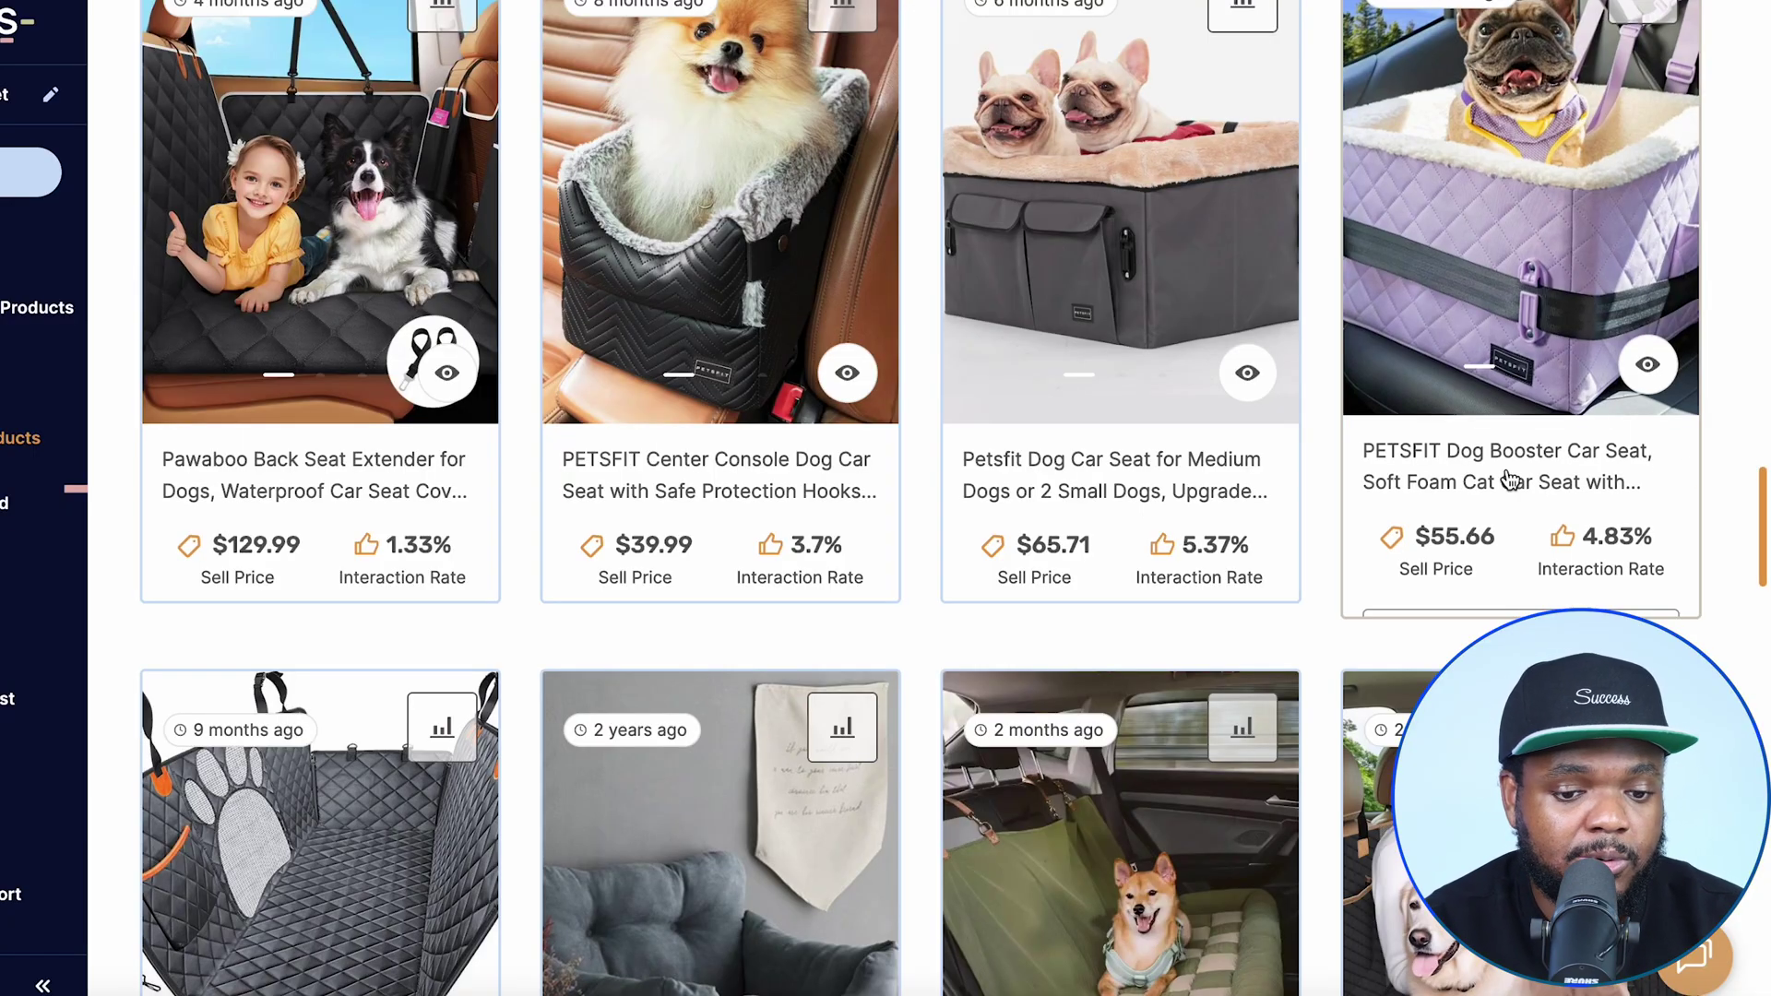
scroll(1494, 471, "down", 7)
scroll(1492, 478, "up", 4)
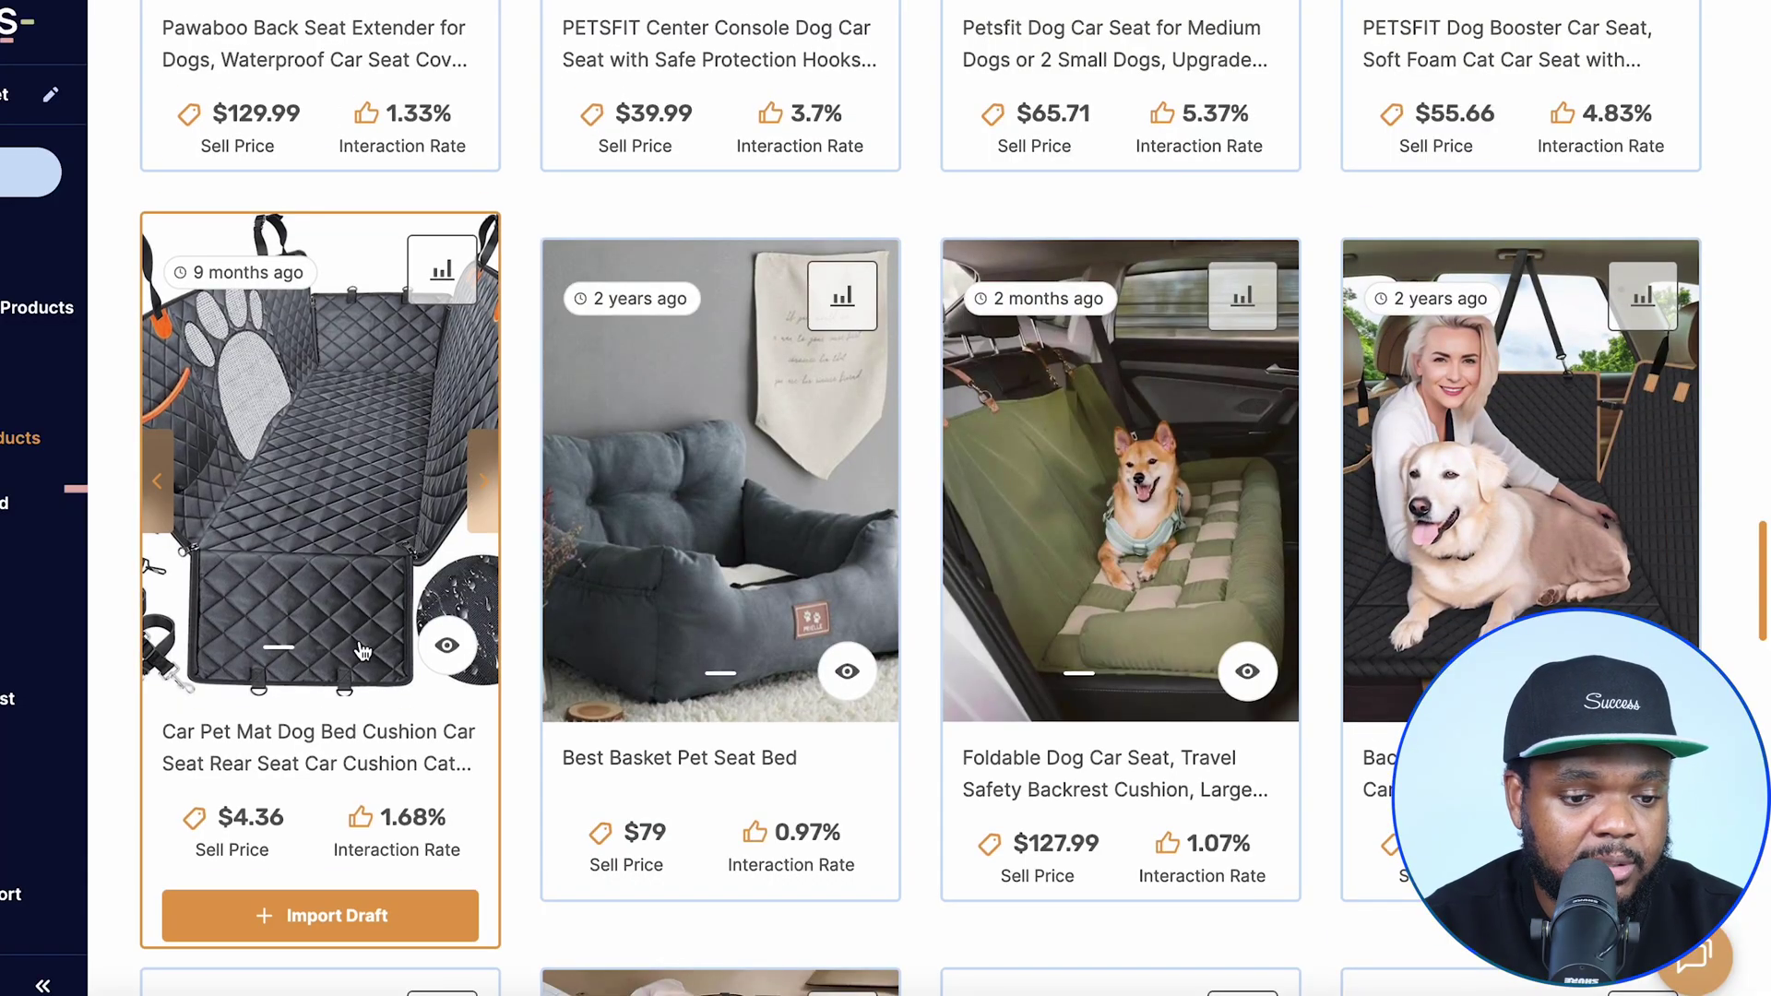
left_click(318, 480)
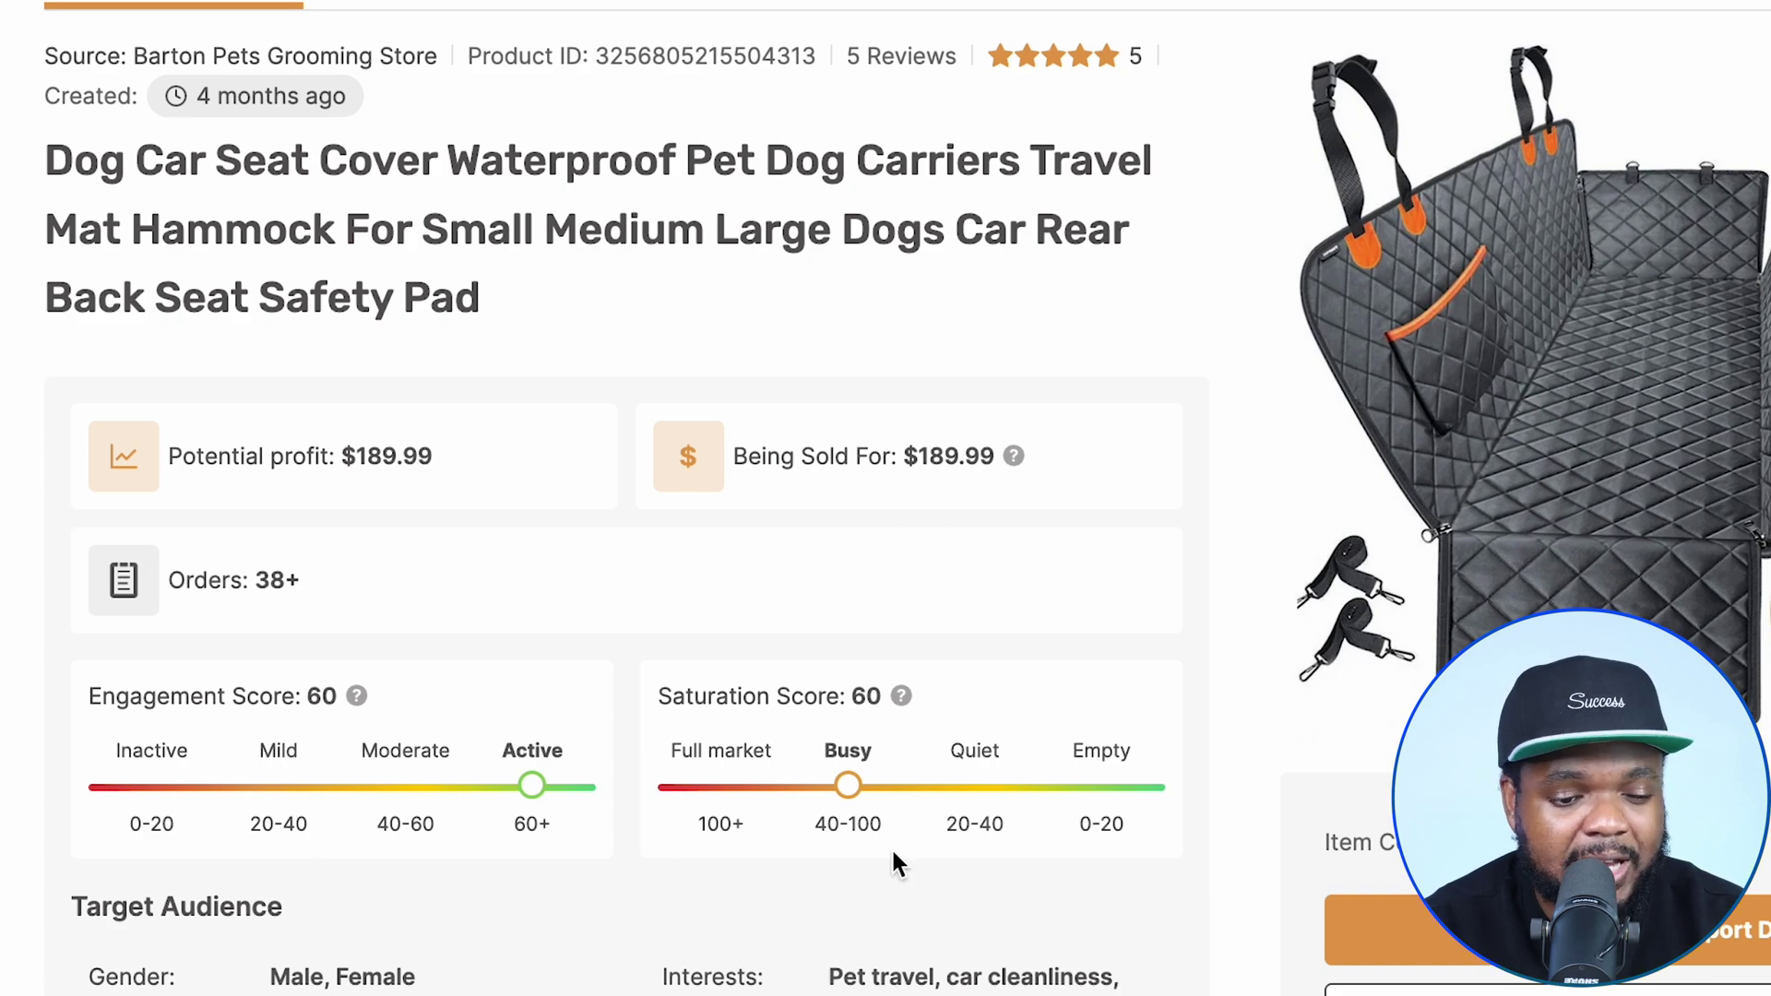
scroll(920, 694, "down", 4)
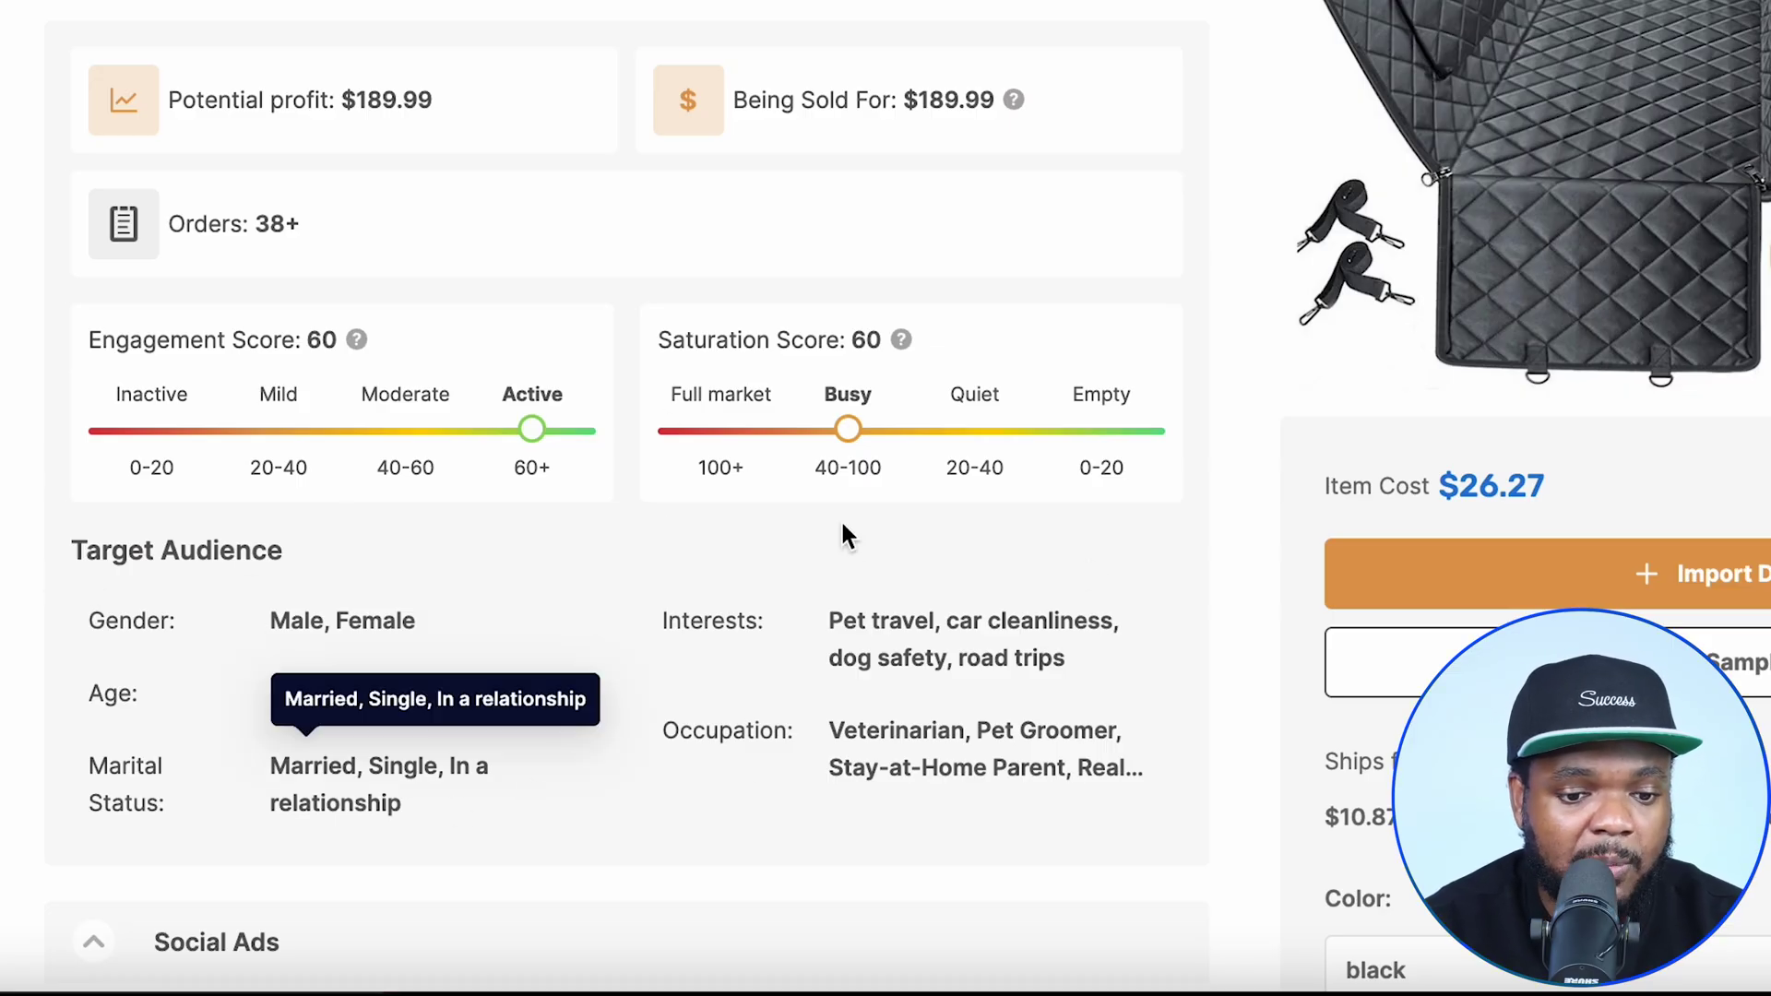
scroll(489, 698, "down", 10)
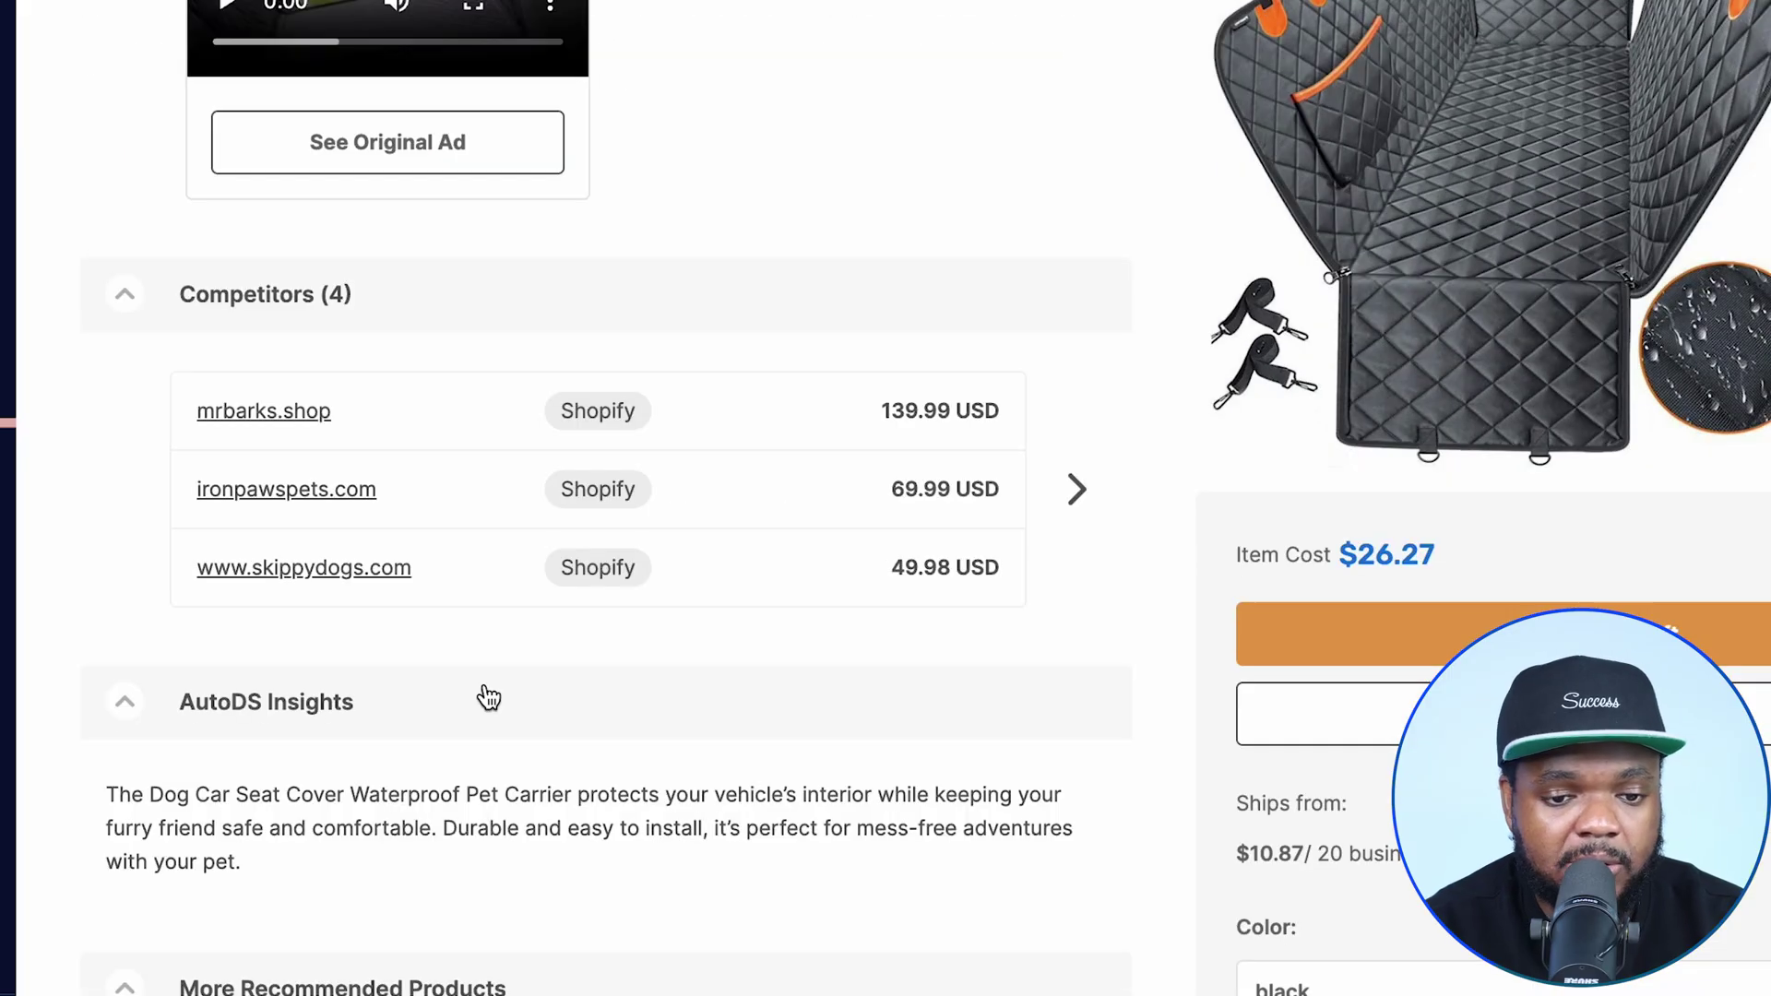
- Visit competitor mrbarks.shop and view its Dog Seat Cover page priced $119.00
left_click(277, 412)
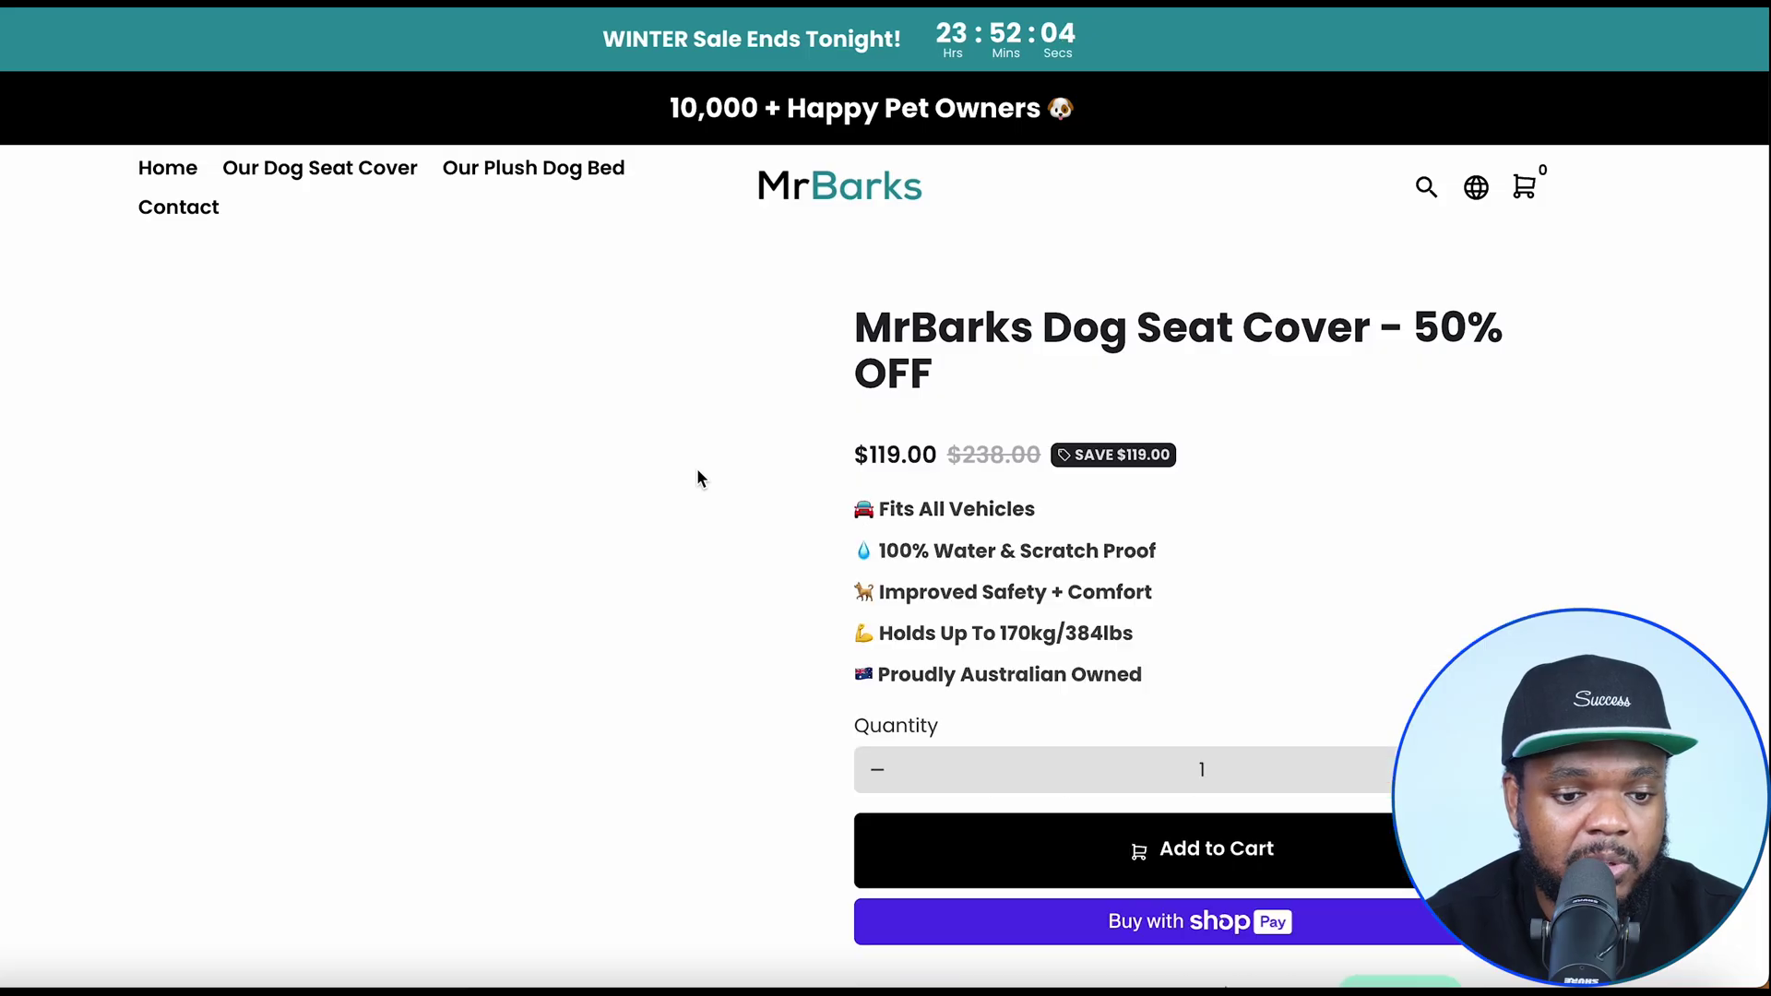
scroll(1016, 375, "down", 8)
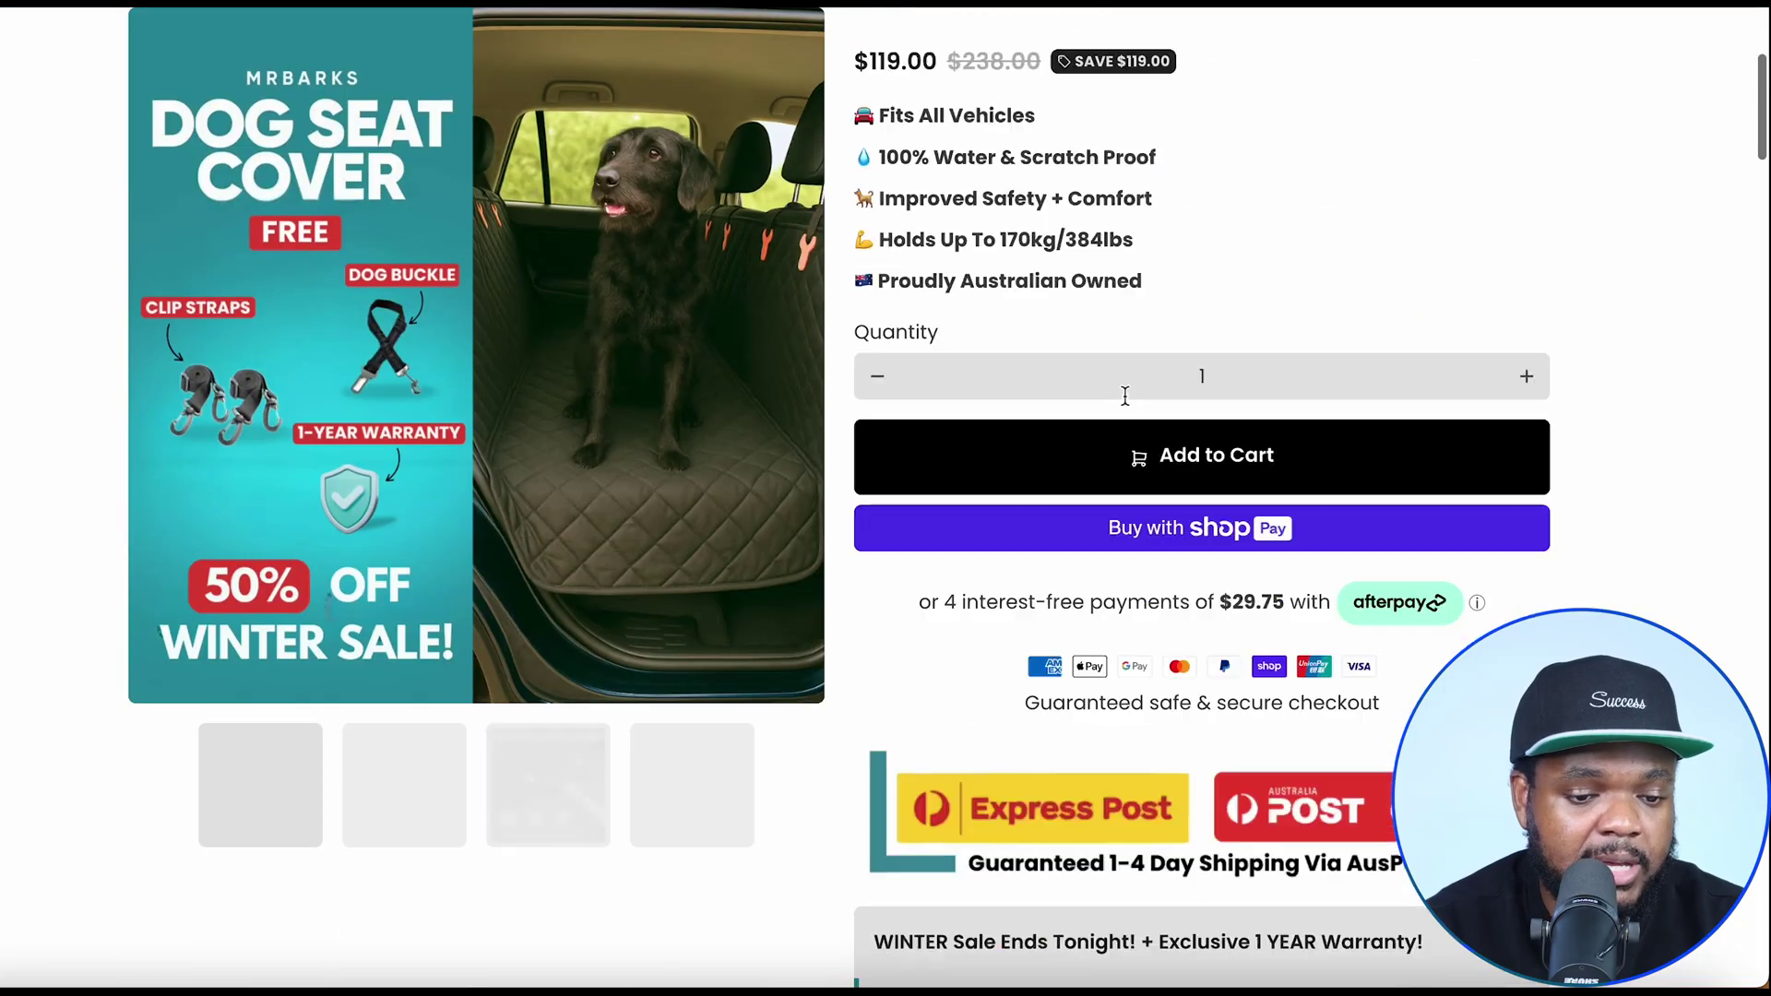
scroll(1631, 428, "down", 7)
scroll(1532, 364, "up", 15)
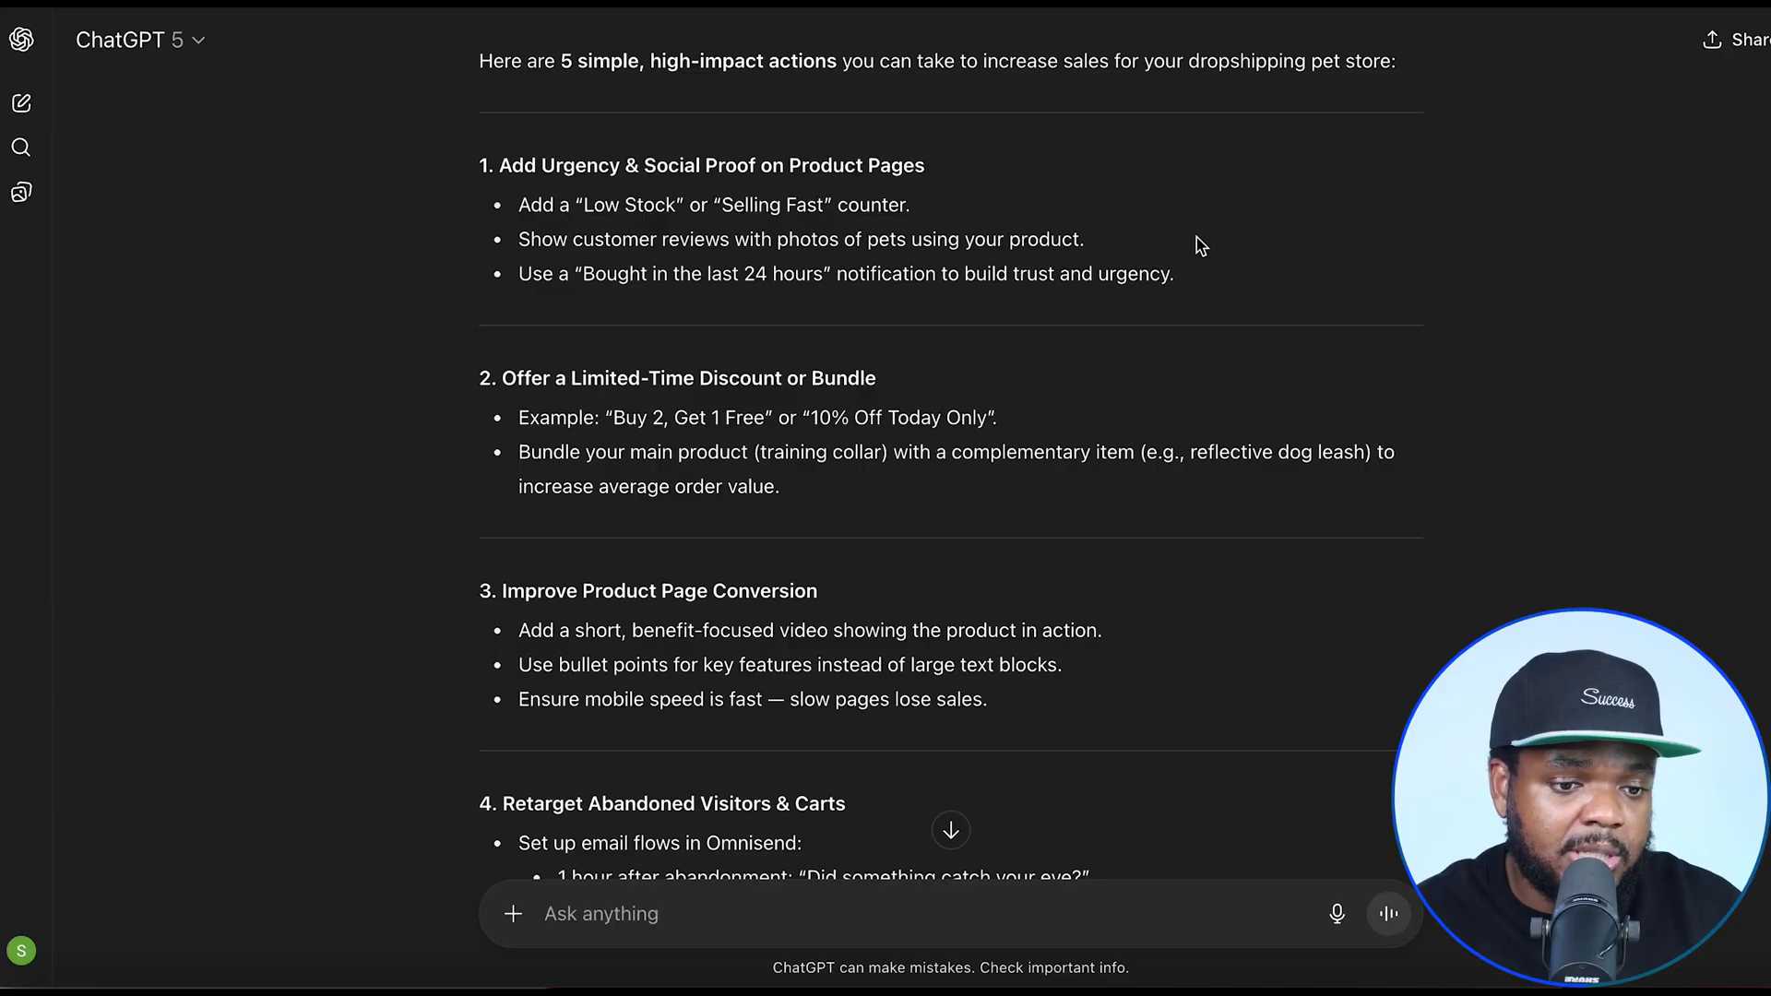
- Send the ebook prompt, producing a cover titled 'How to Train Your Dog as a New Dog Owner'
scroll(1087, 317, "down", 8)
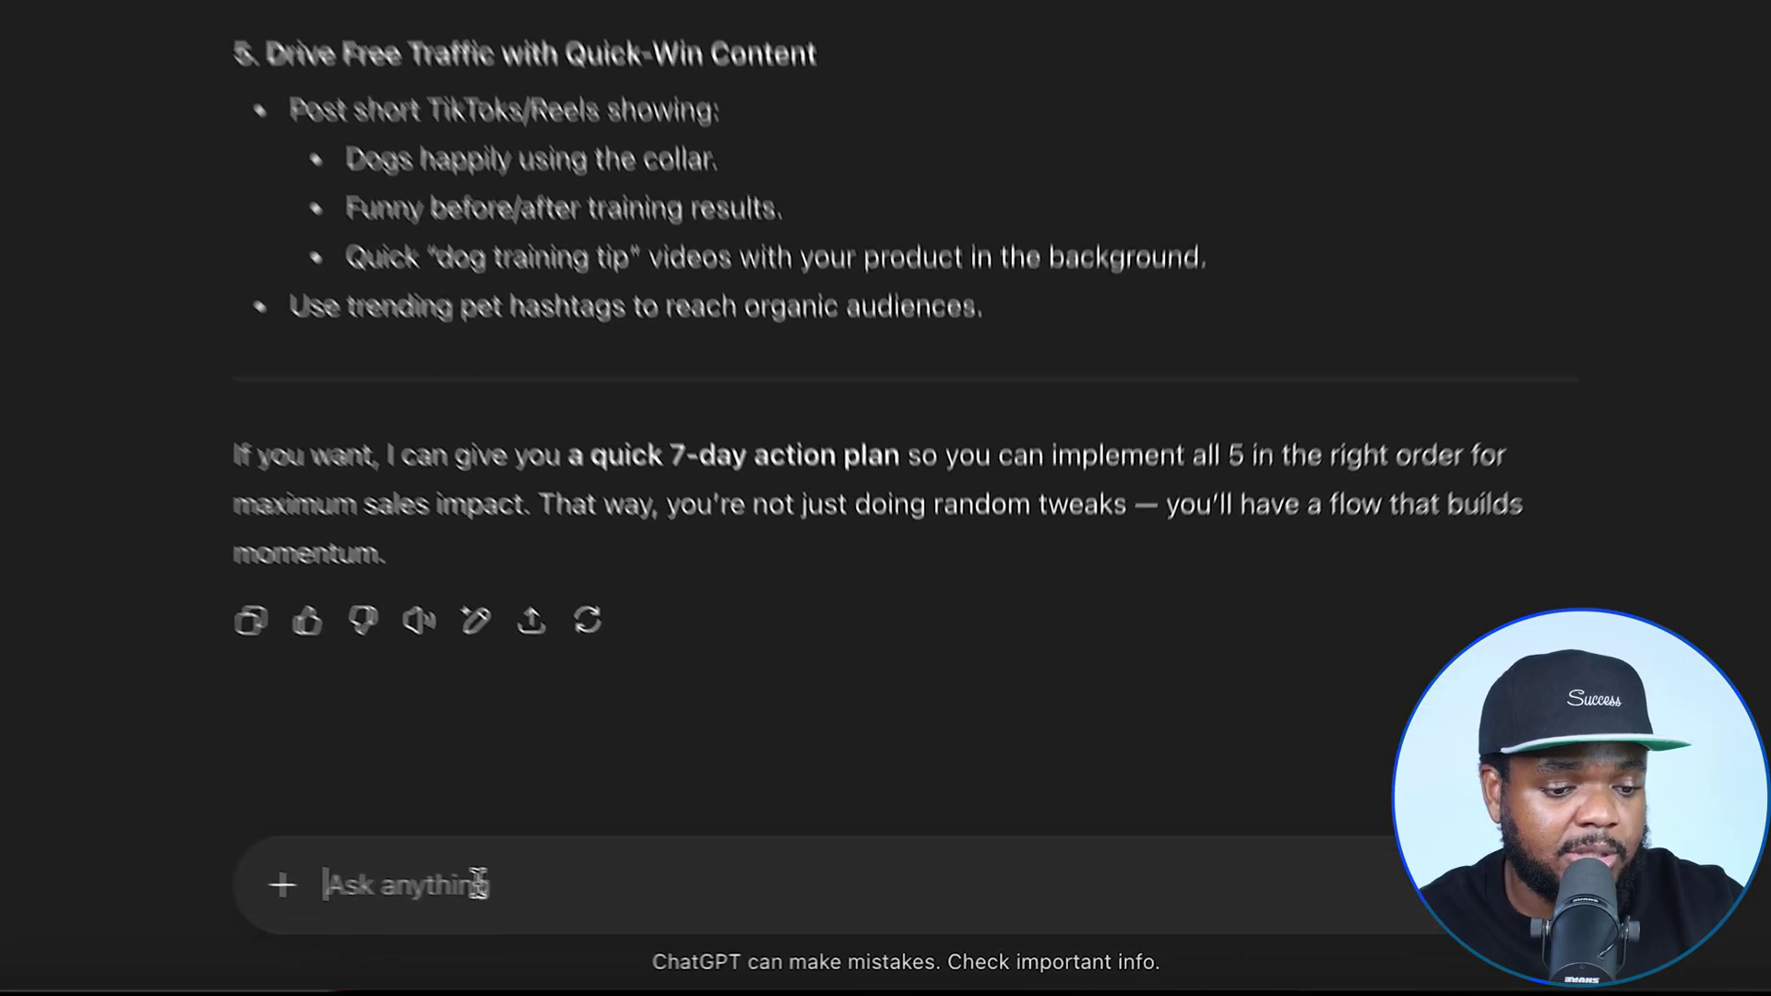
type("- create an ebook for me to sell on my pet store or use as a lead magnet")
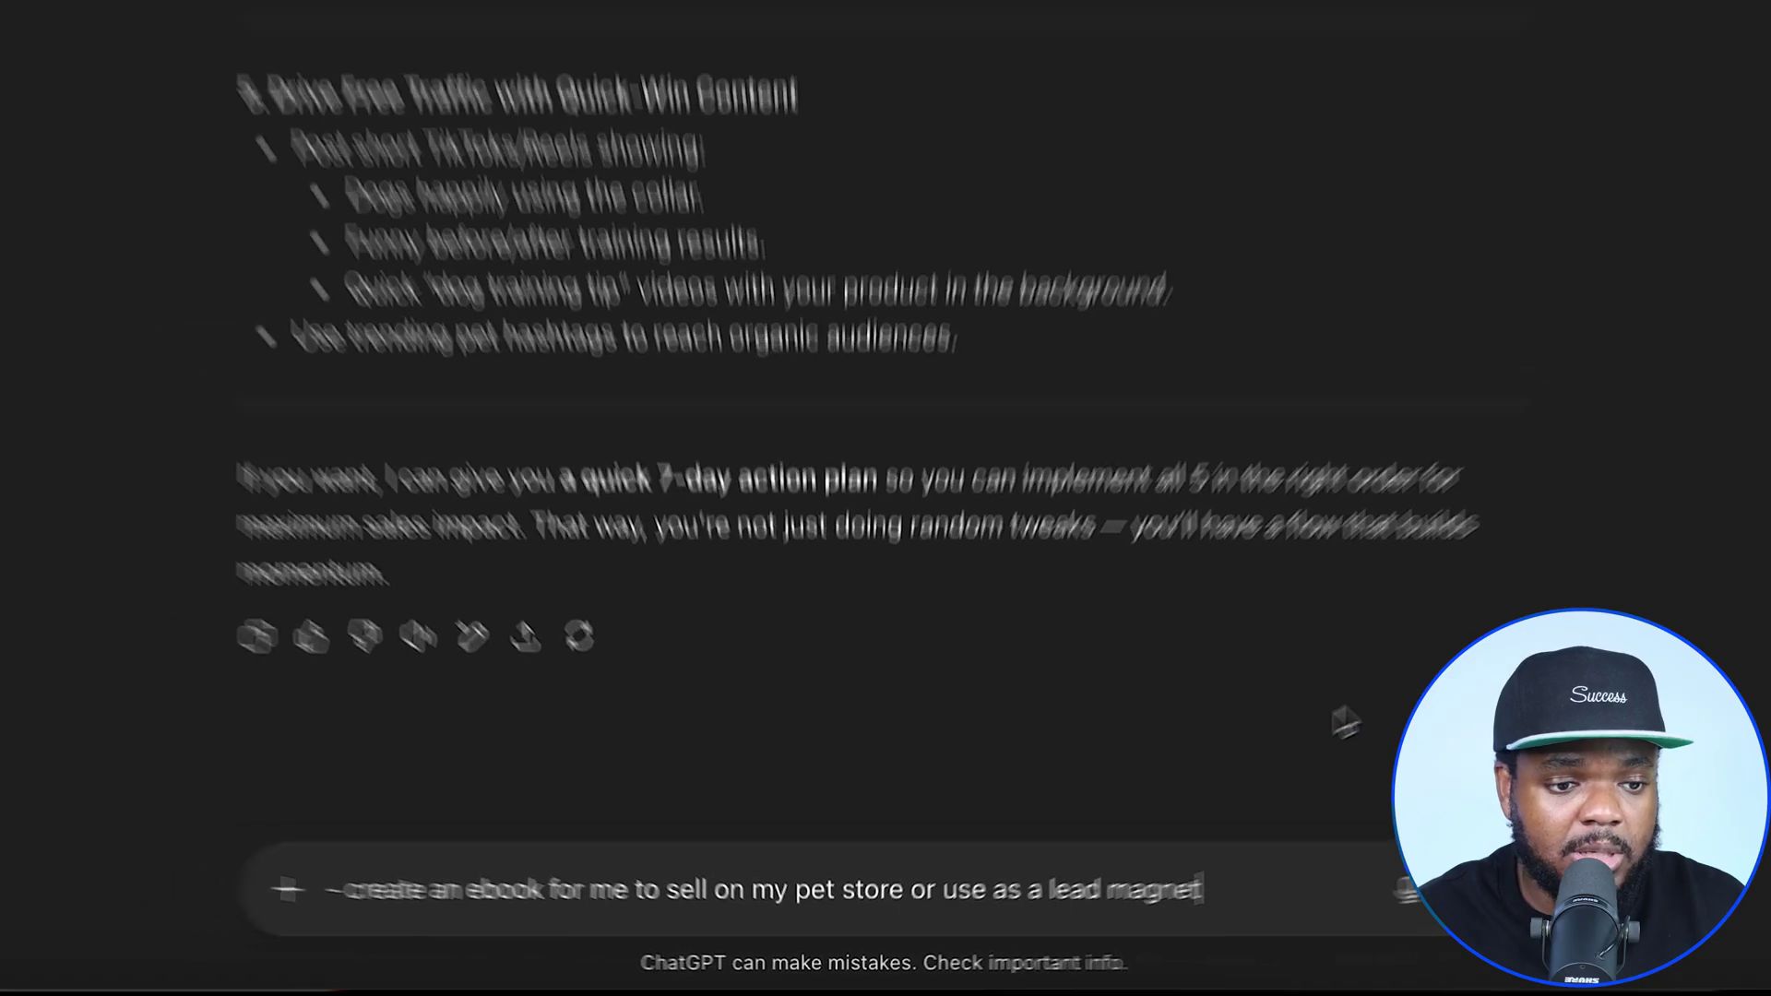
left_click(1308, 927)
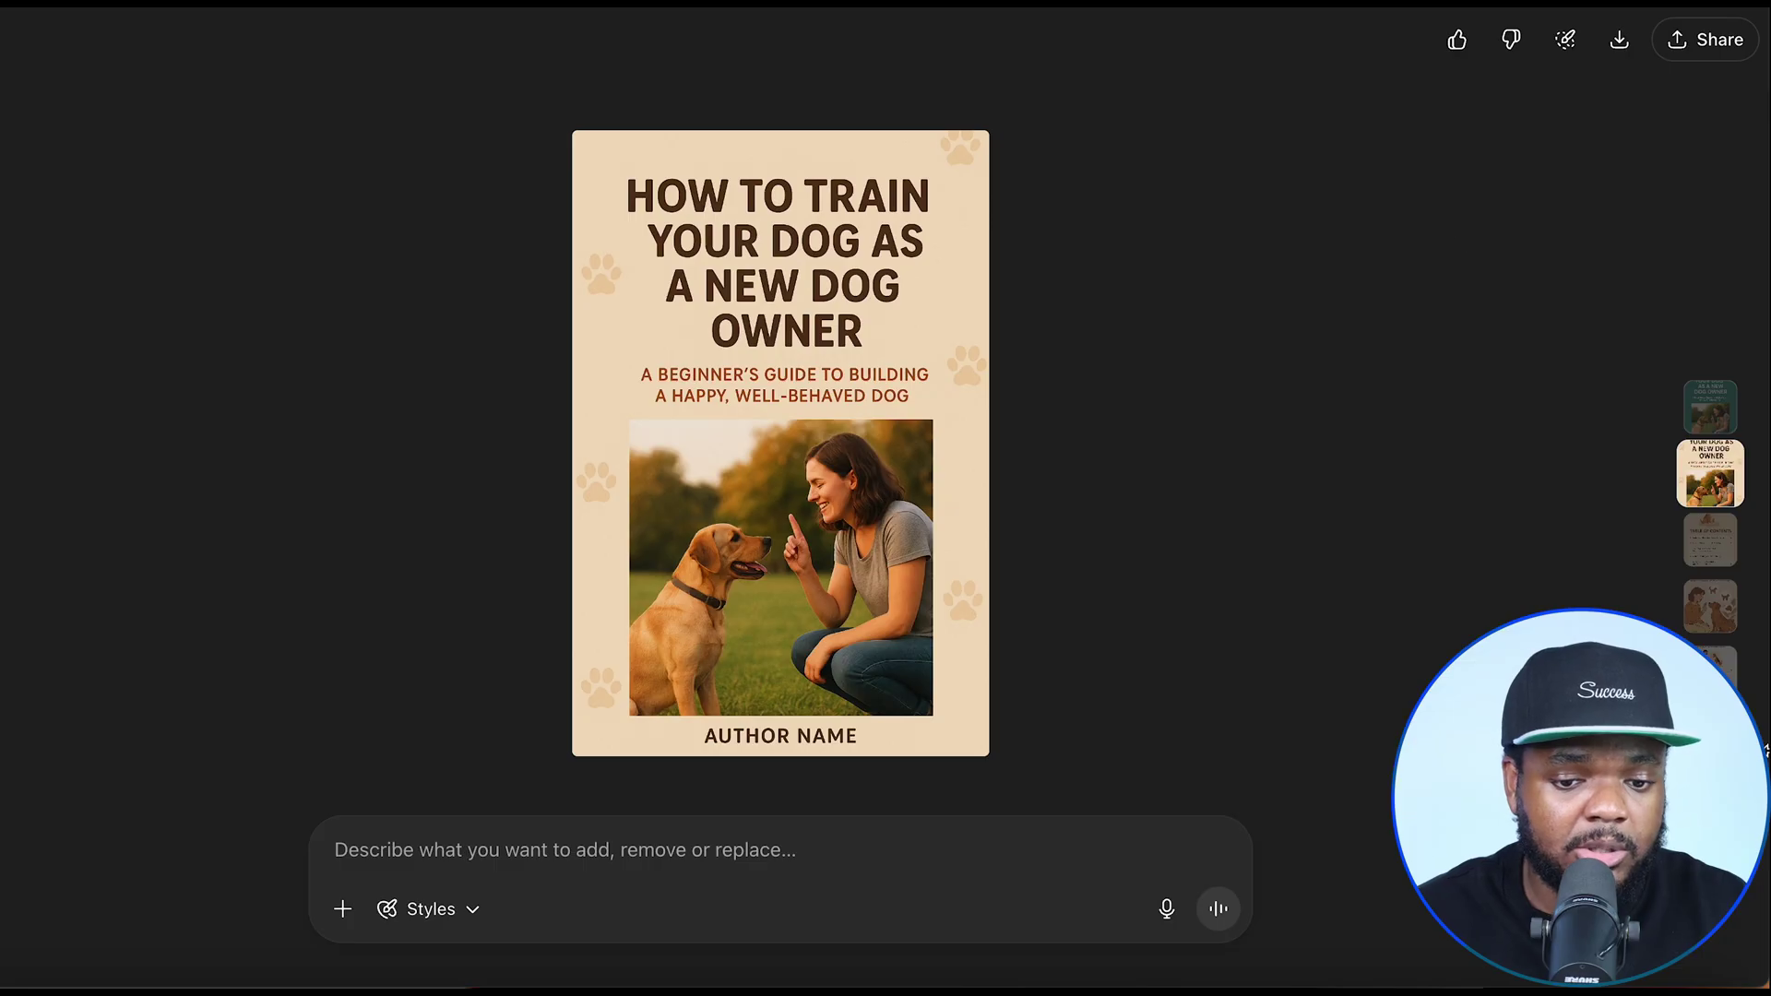
- Page through the ebook's table of contents, dog behavior, training tools and basic commands pages
left_click(1723, 563)
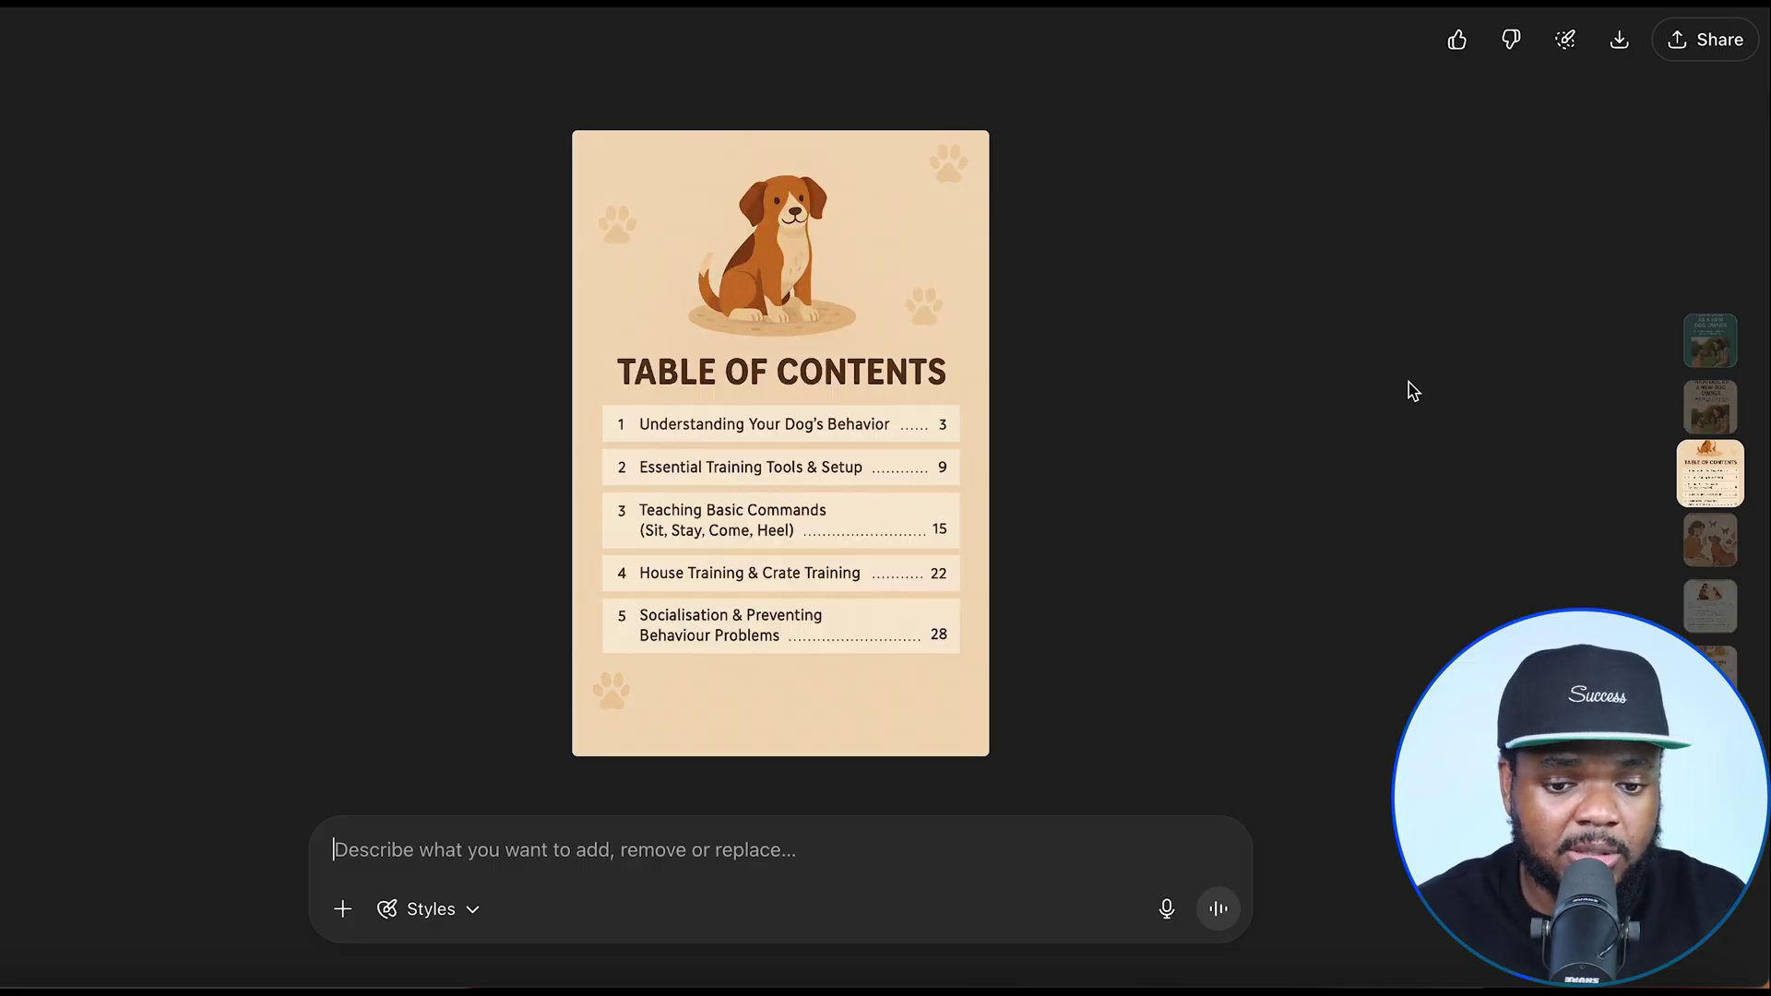
left_click(1715, 605)
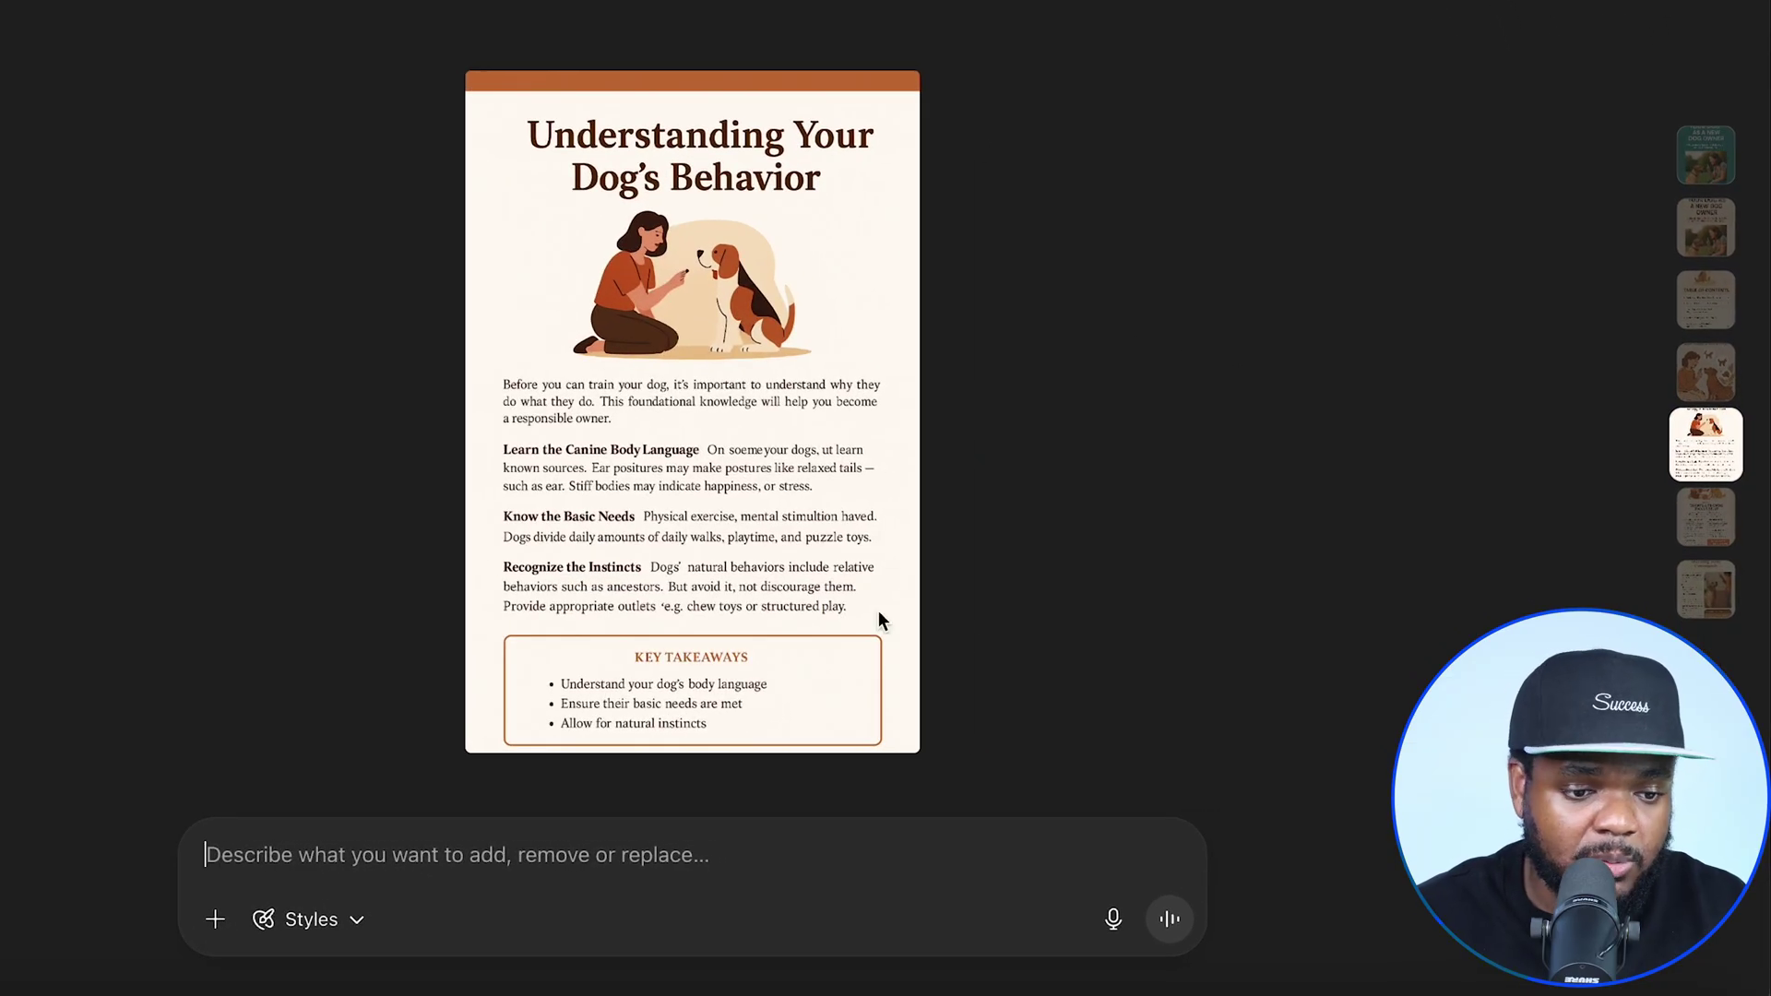
left_click(1713, 549)
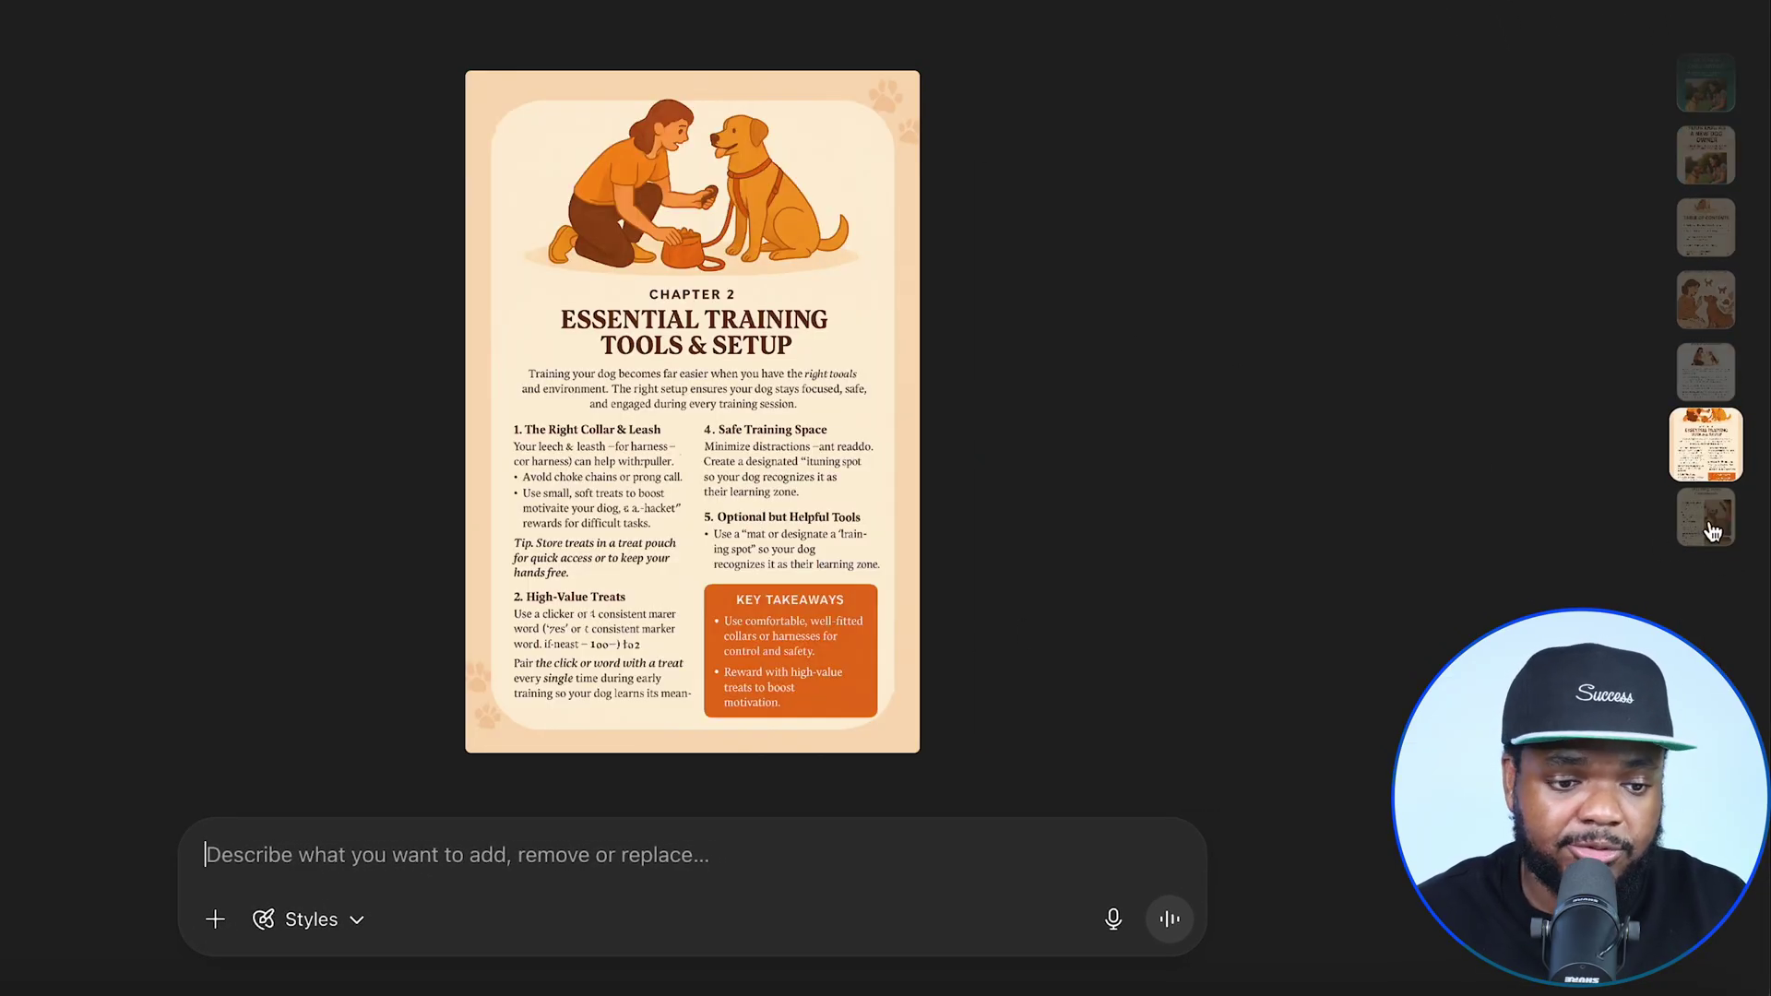
left_click(1710, 526)
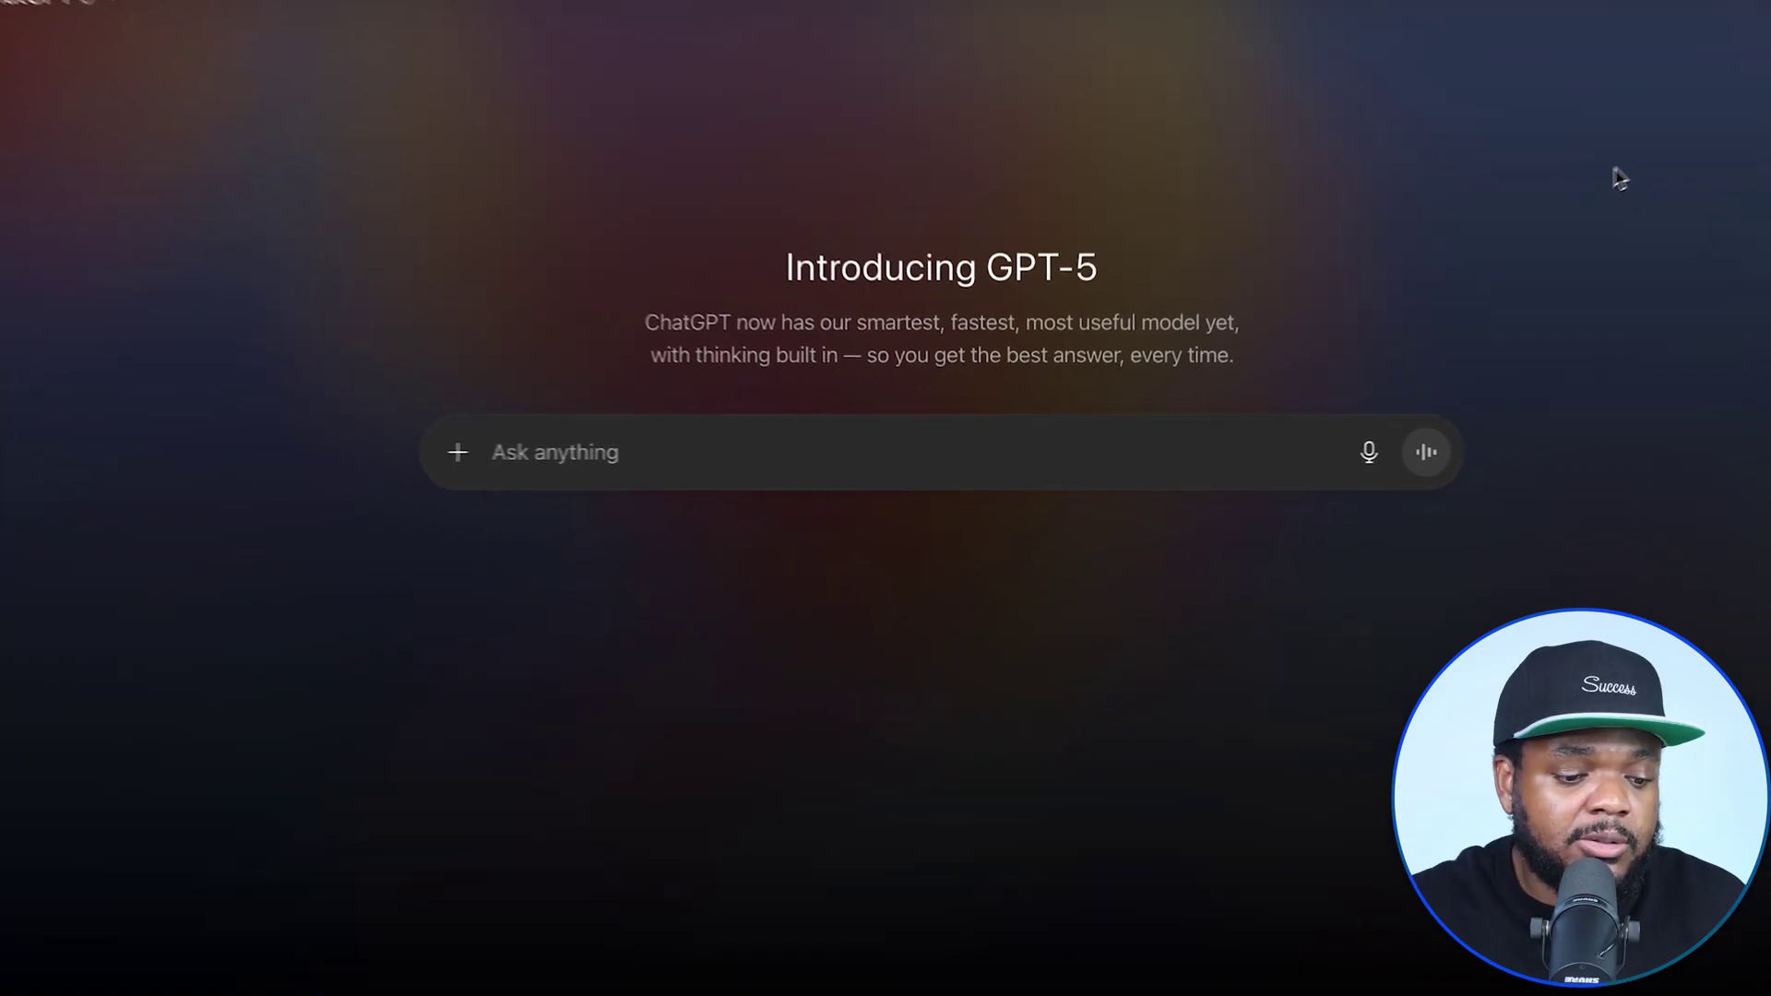
- Paste and send the prompt requesting an HTML AI Social Media Content Calendar app
type("can you give me a html prompt for this : AI Social Media Content Calendar that will allow me to click run code in chatgpt to make the software")
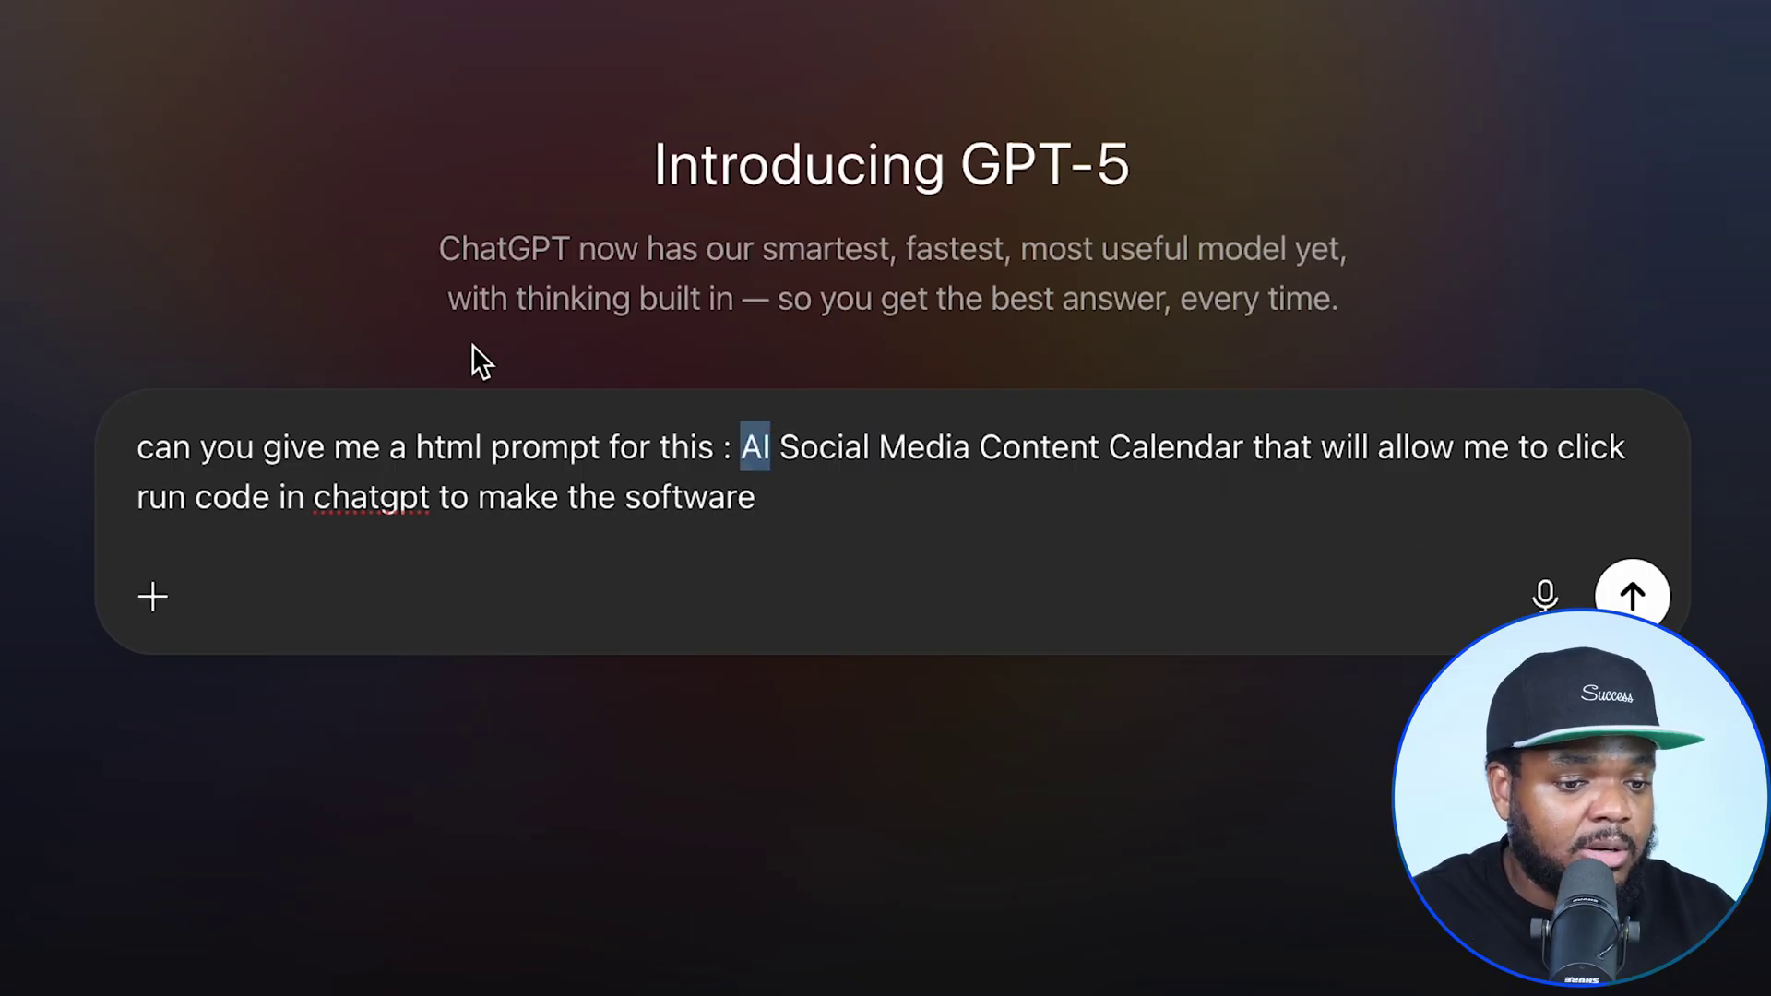
left_click(1633, 597)
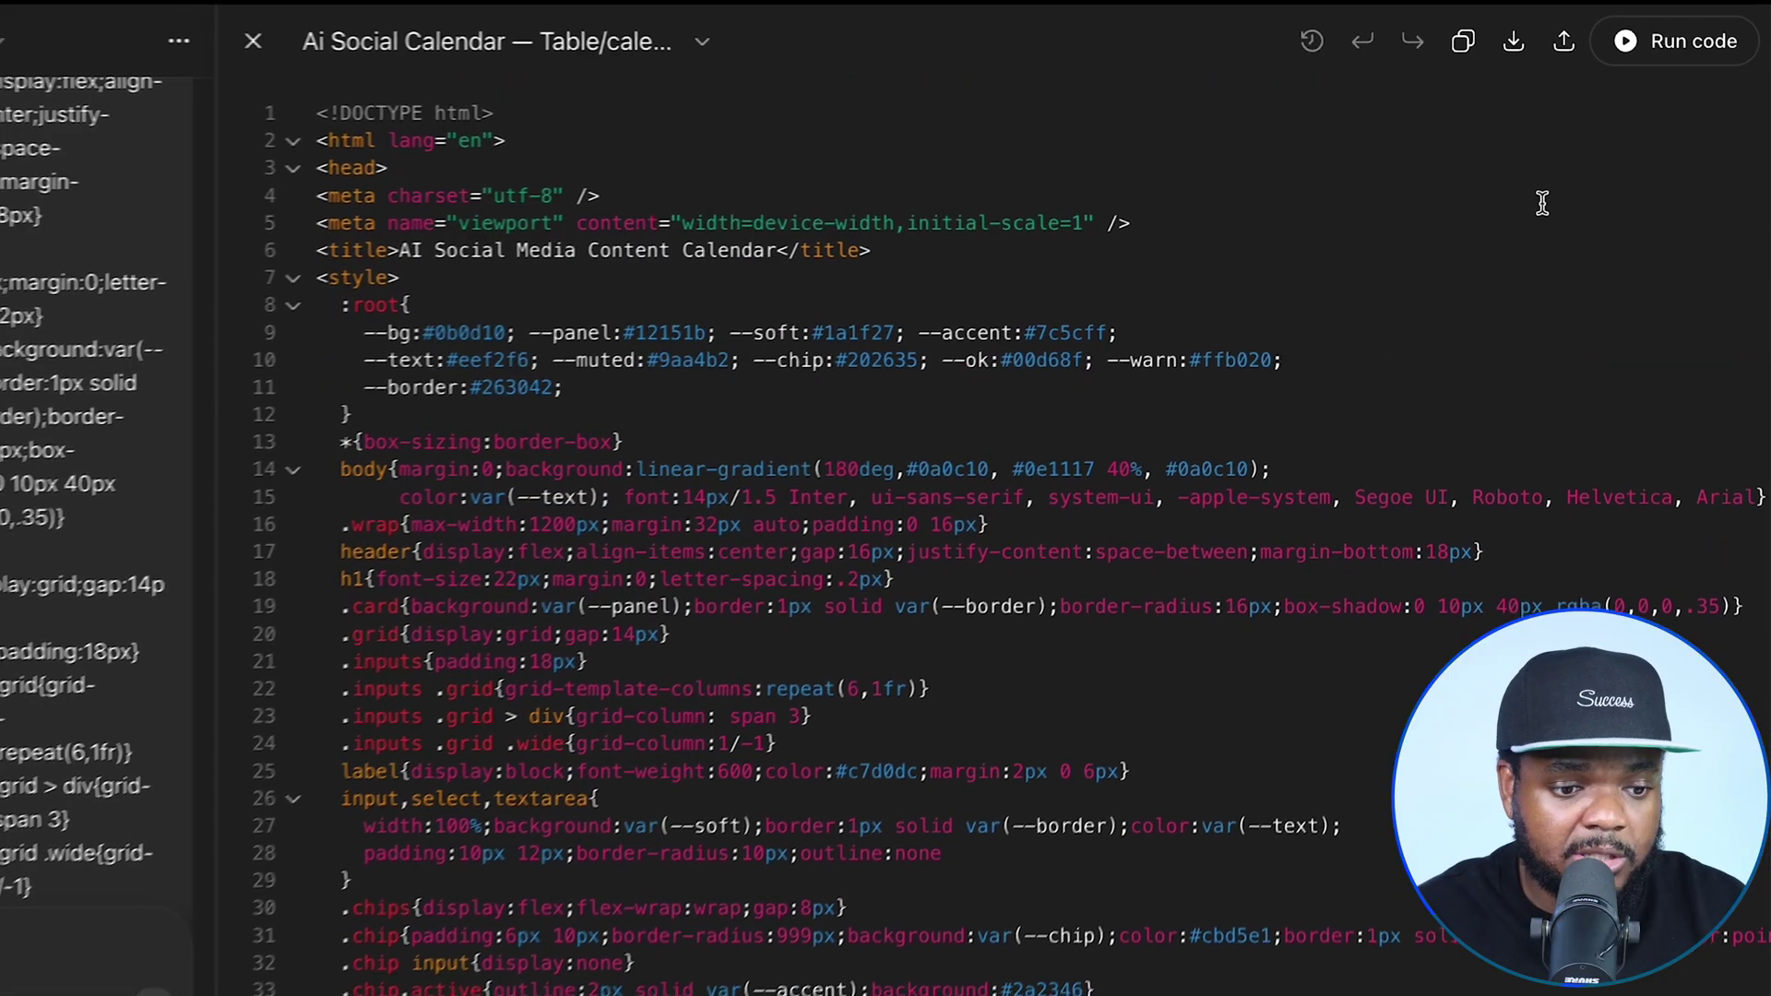
- Run the generated HTML in the canvas to render the calendar app's input form
scroll(1190, 582, "down", 15)
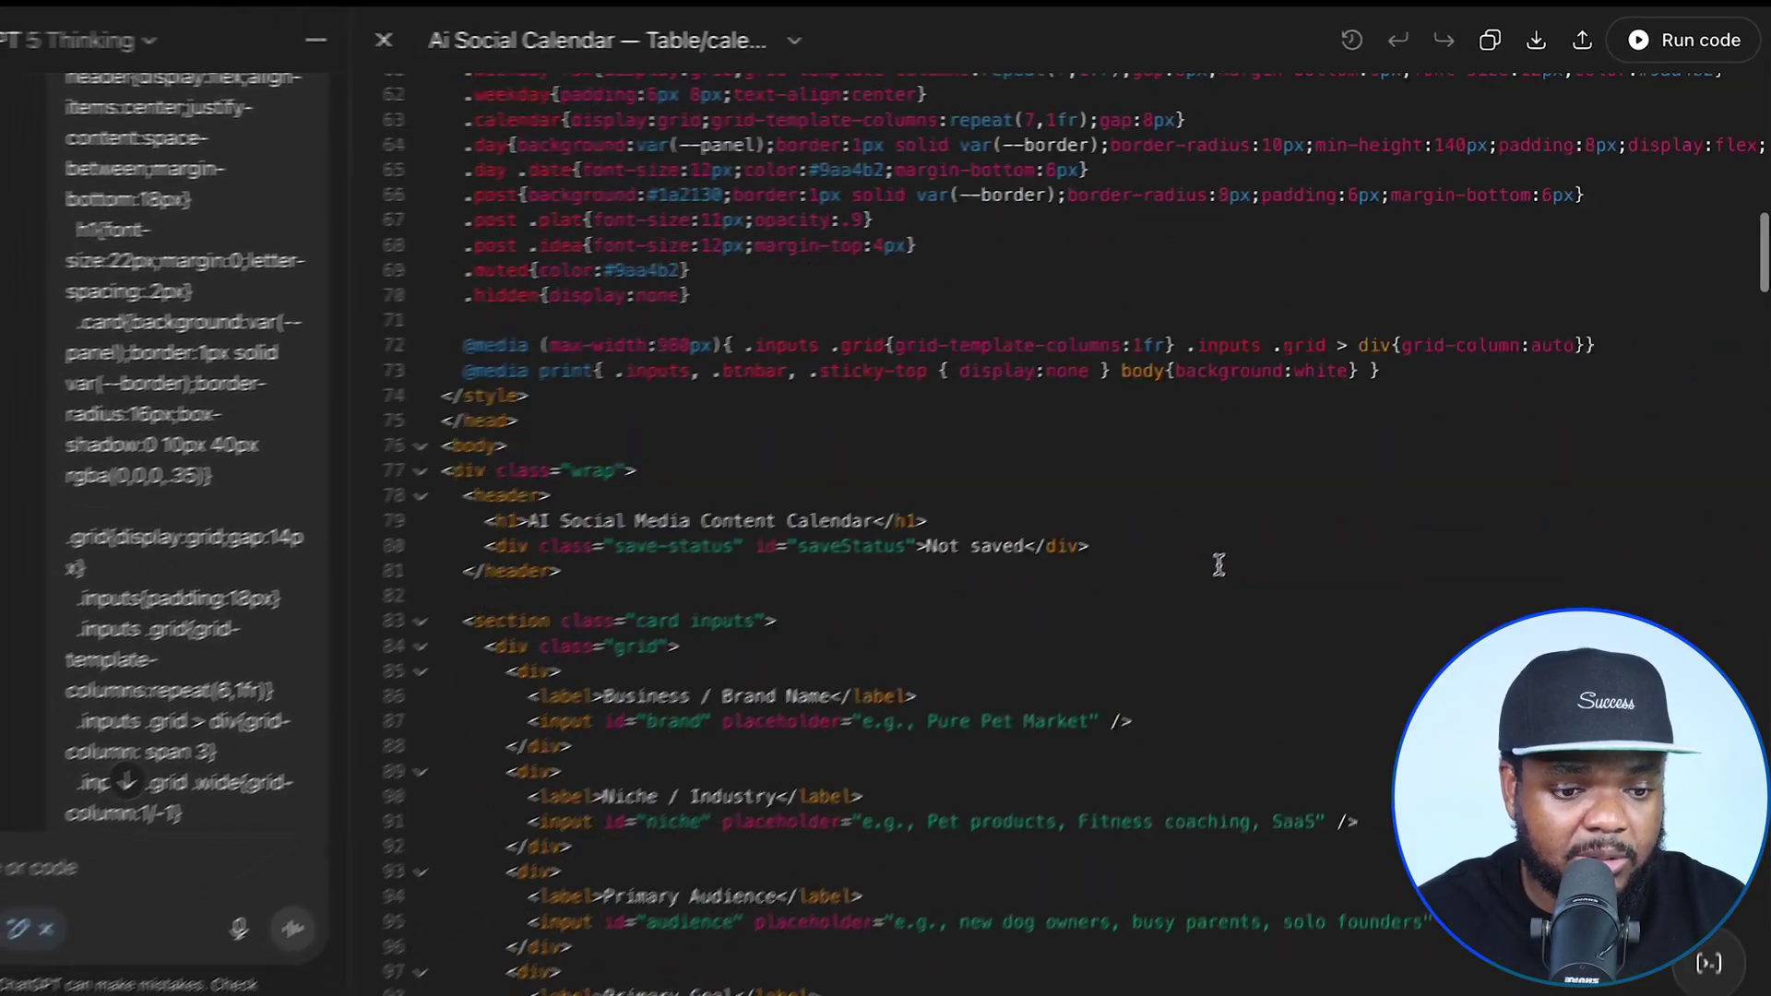
scroll(1219, 564, "down", 1)
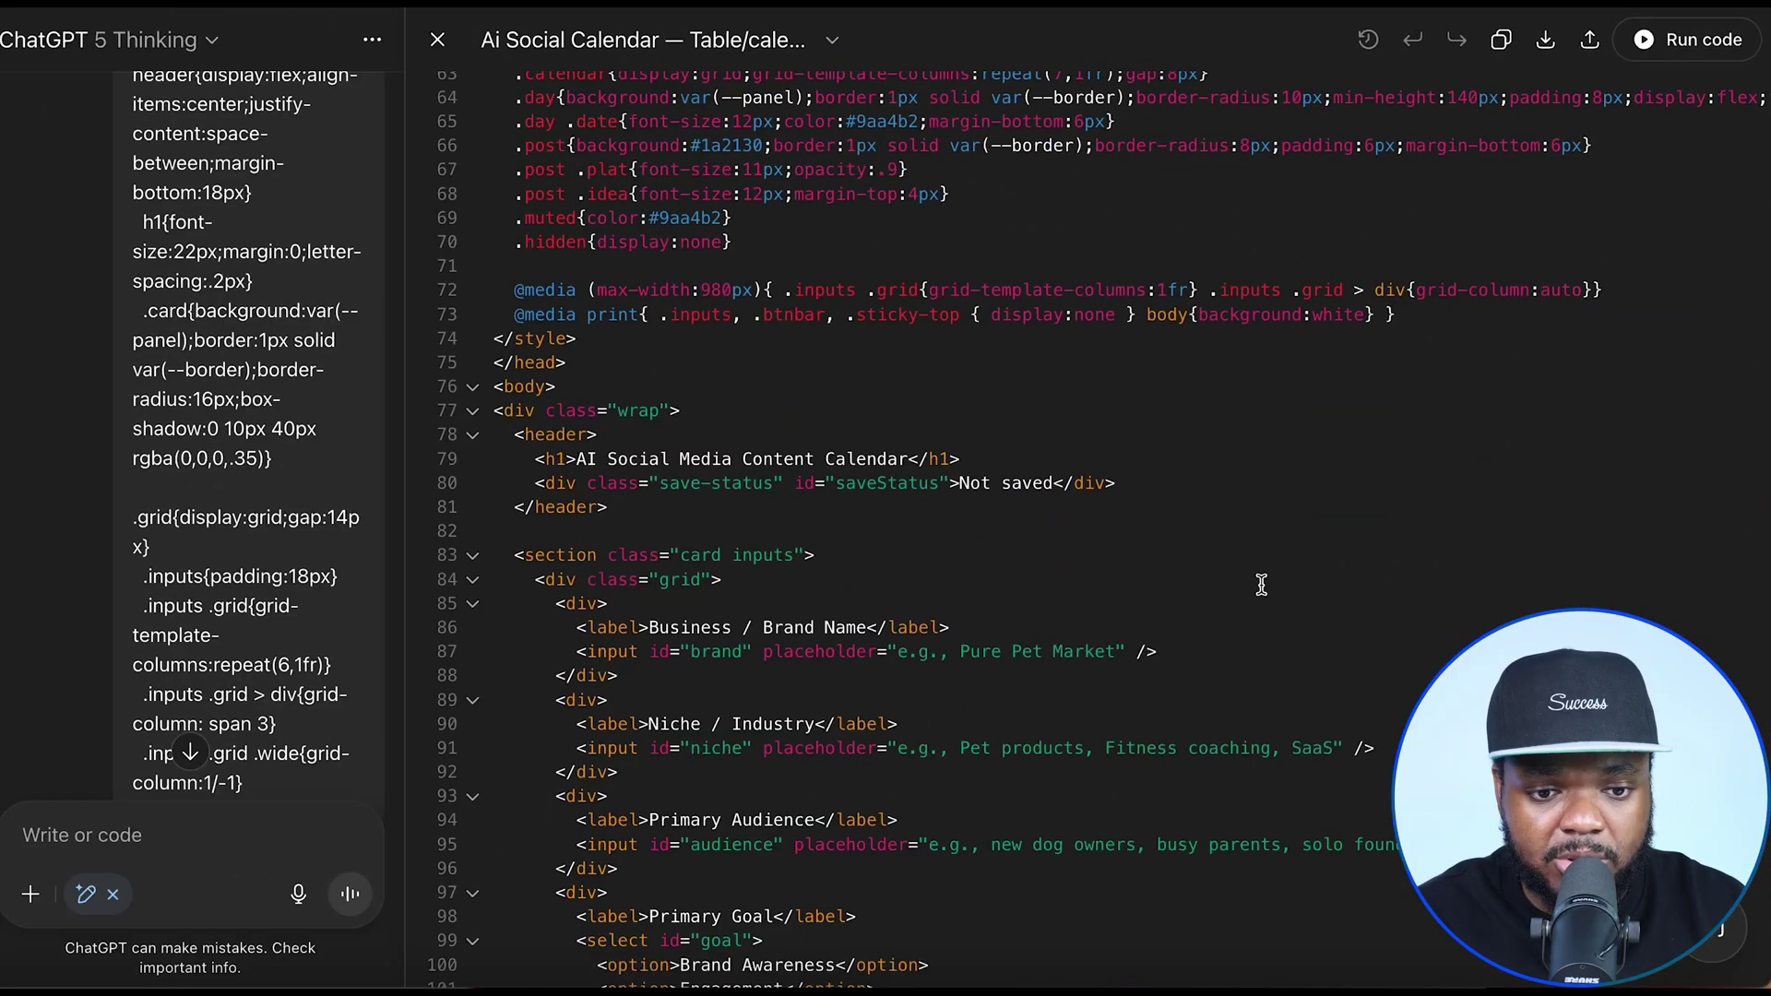
scroll(1566, 506, "up", 20)
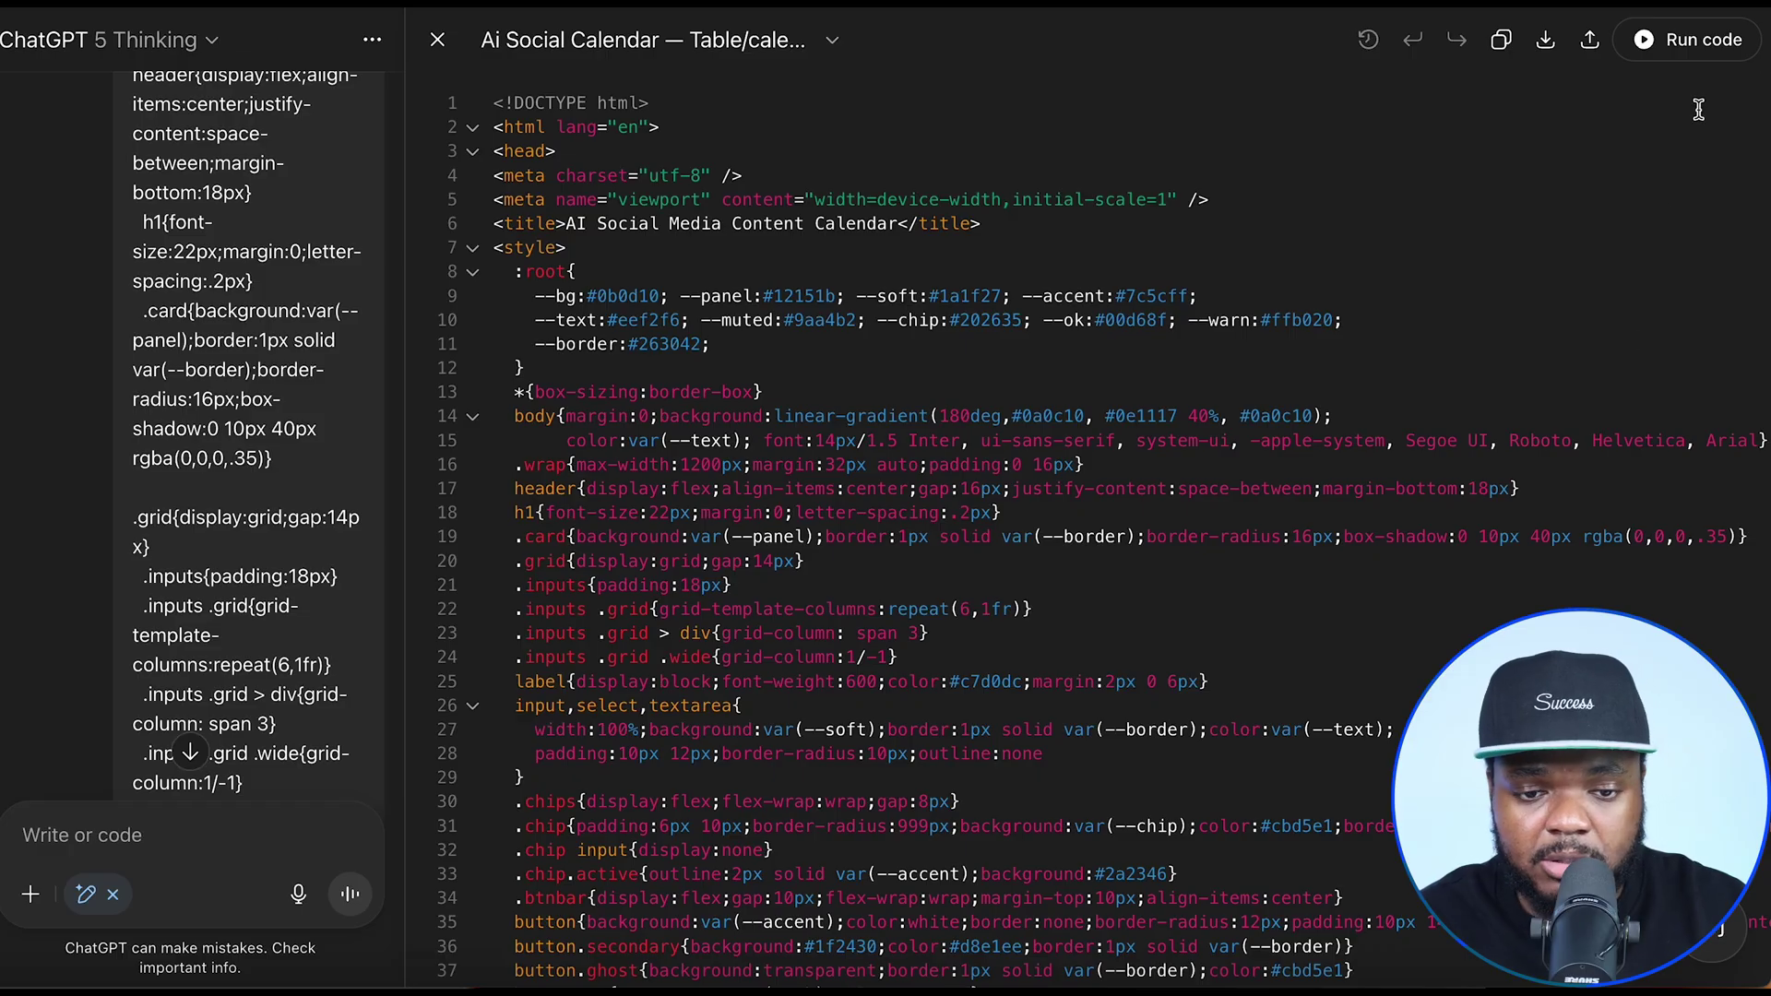
left_click(1702, 55)
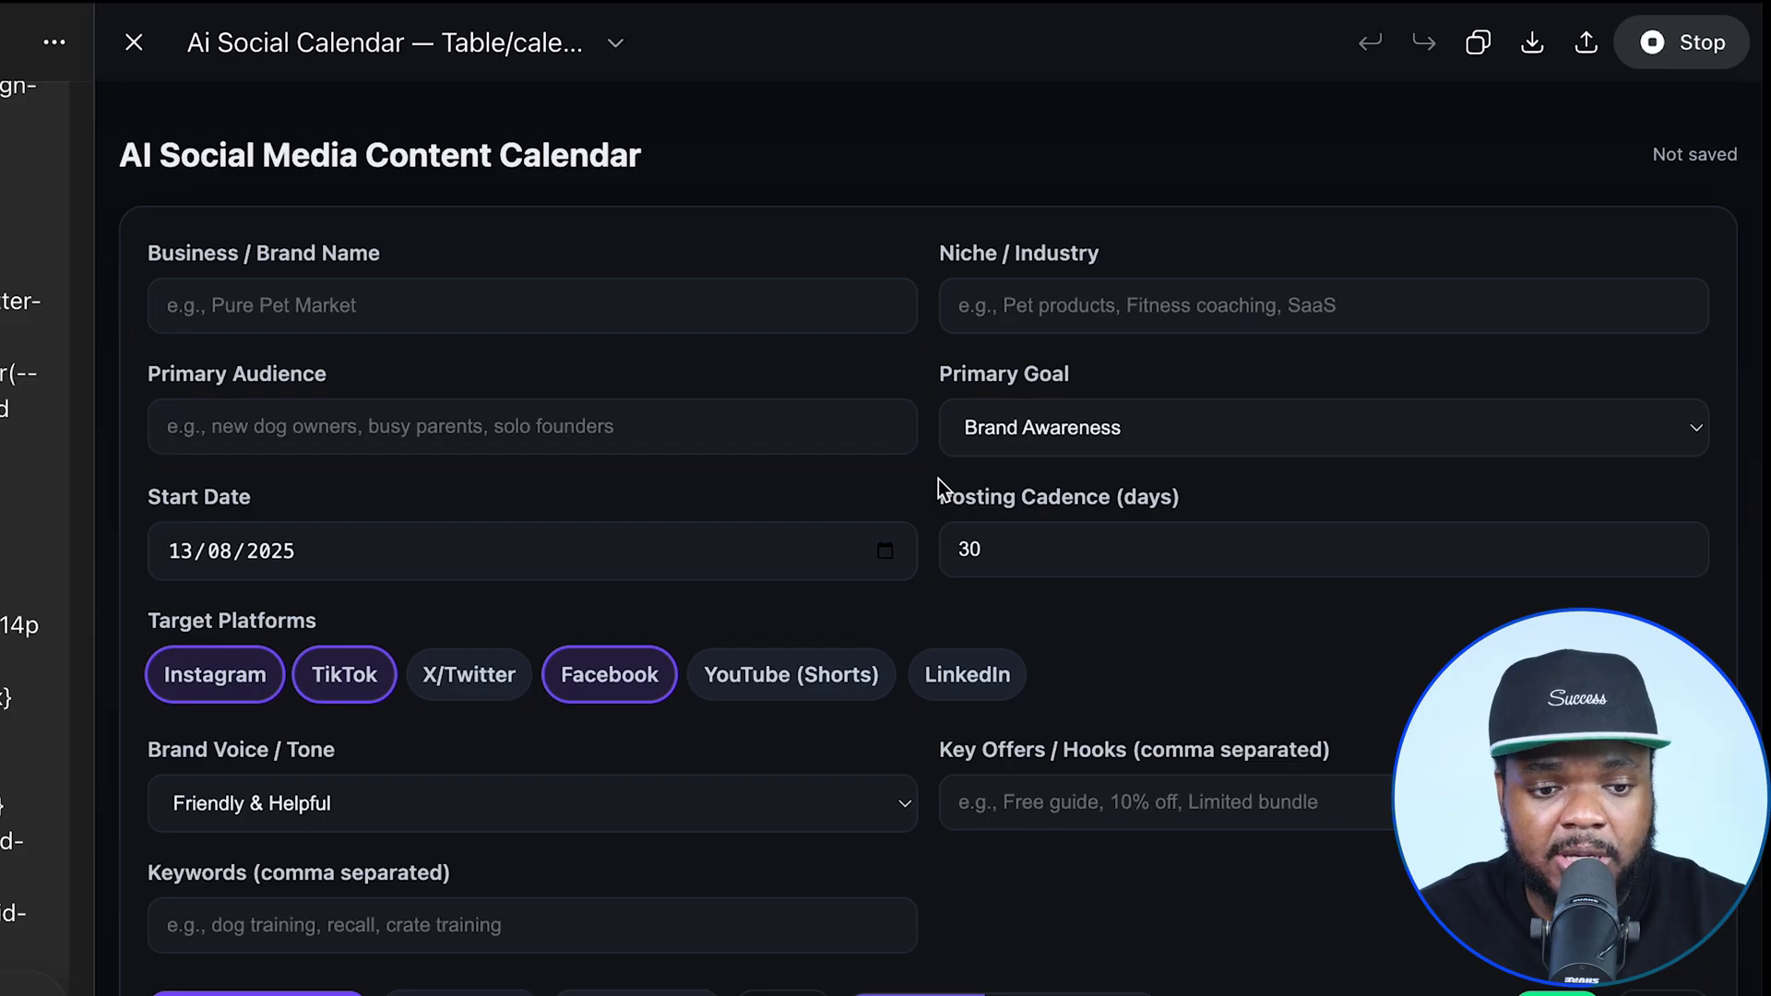
- Fill in brand Pure Pet Market, niche Pet Products, new dog owners audience, Sales/Conversions goal
scroll(803, 636, "down", 3)
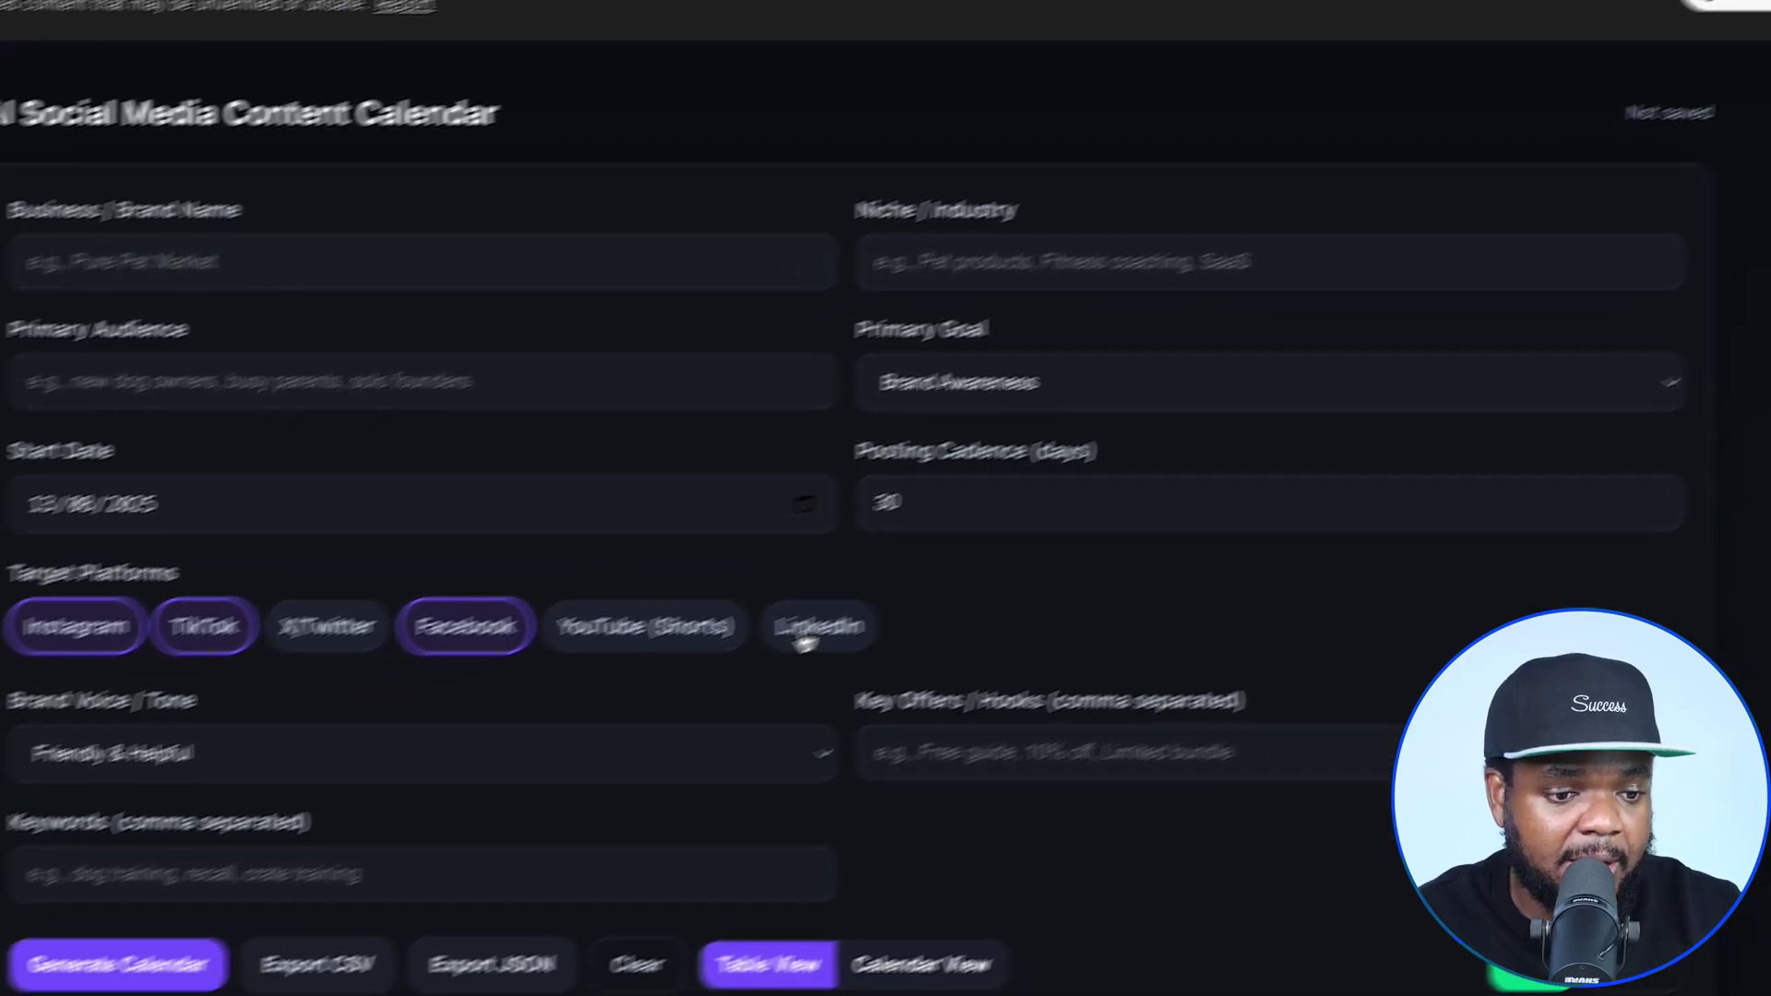
scroll(878, 615, "up", 1)
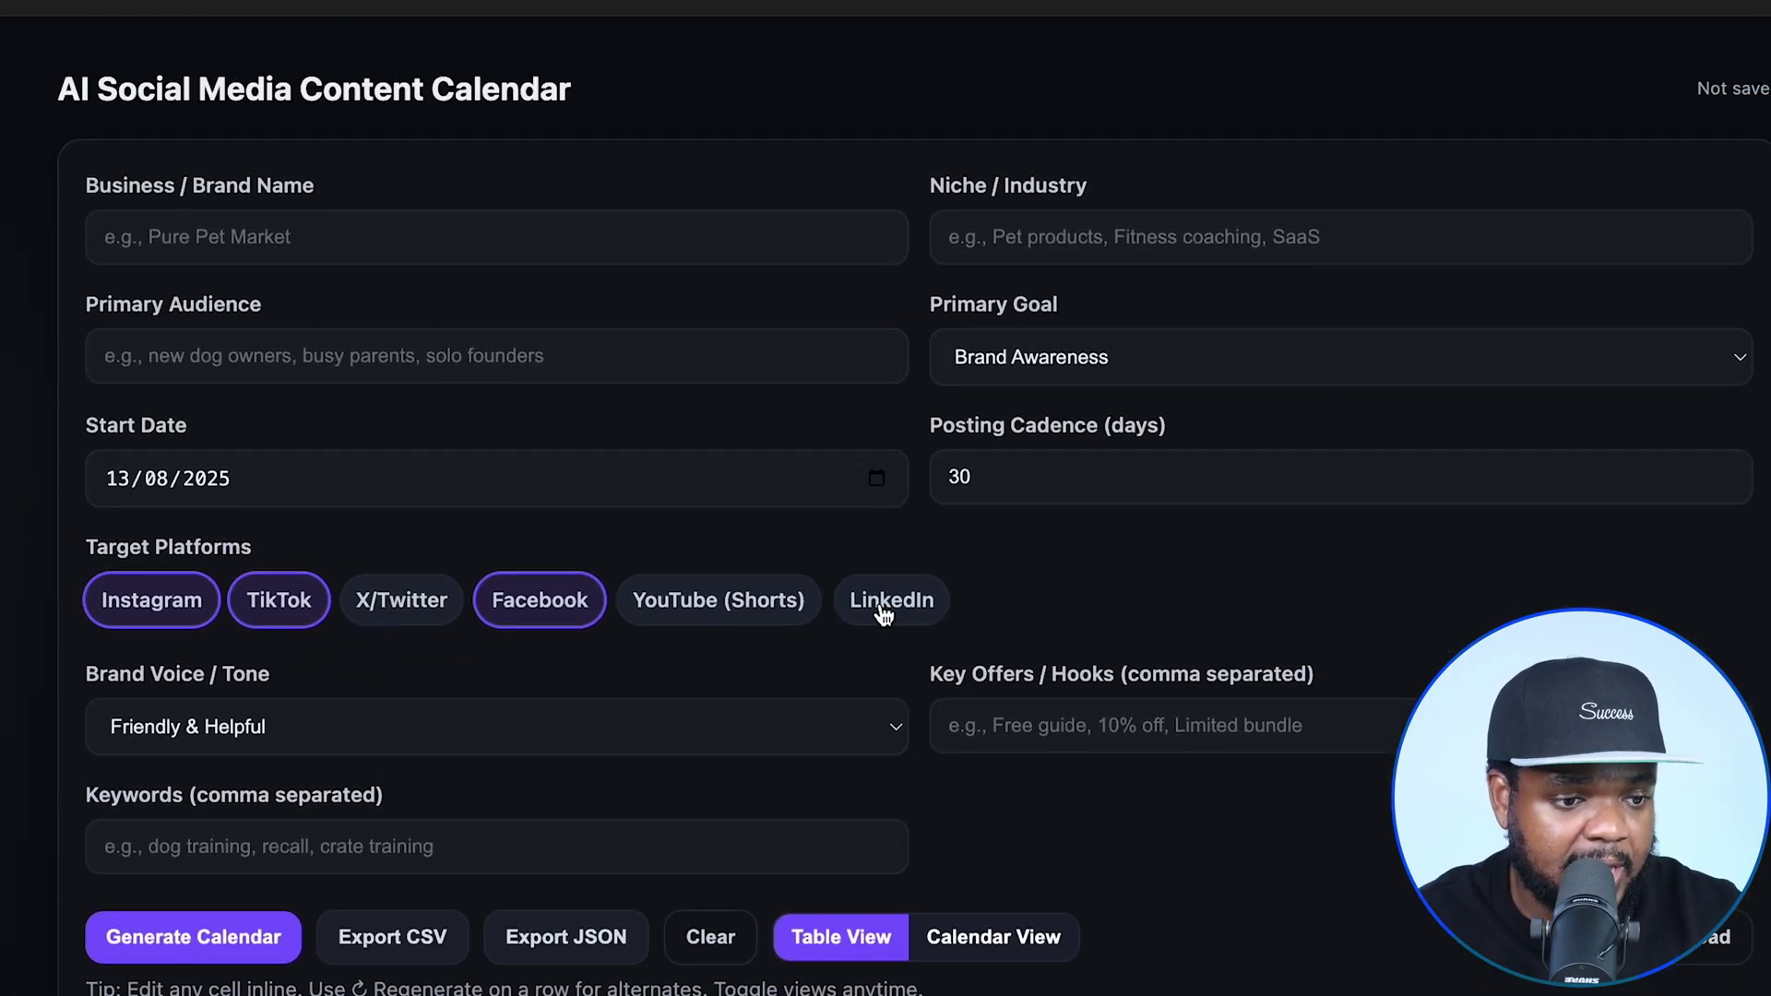
left_click(319, 220)
left_click(323, 314)
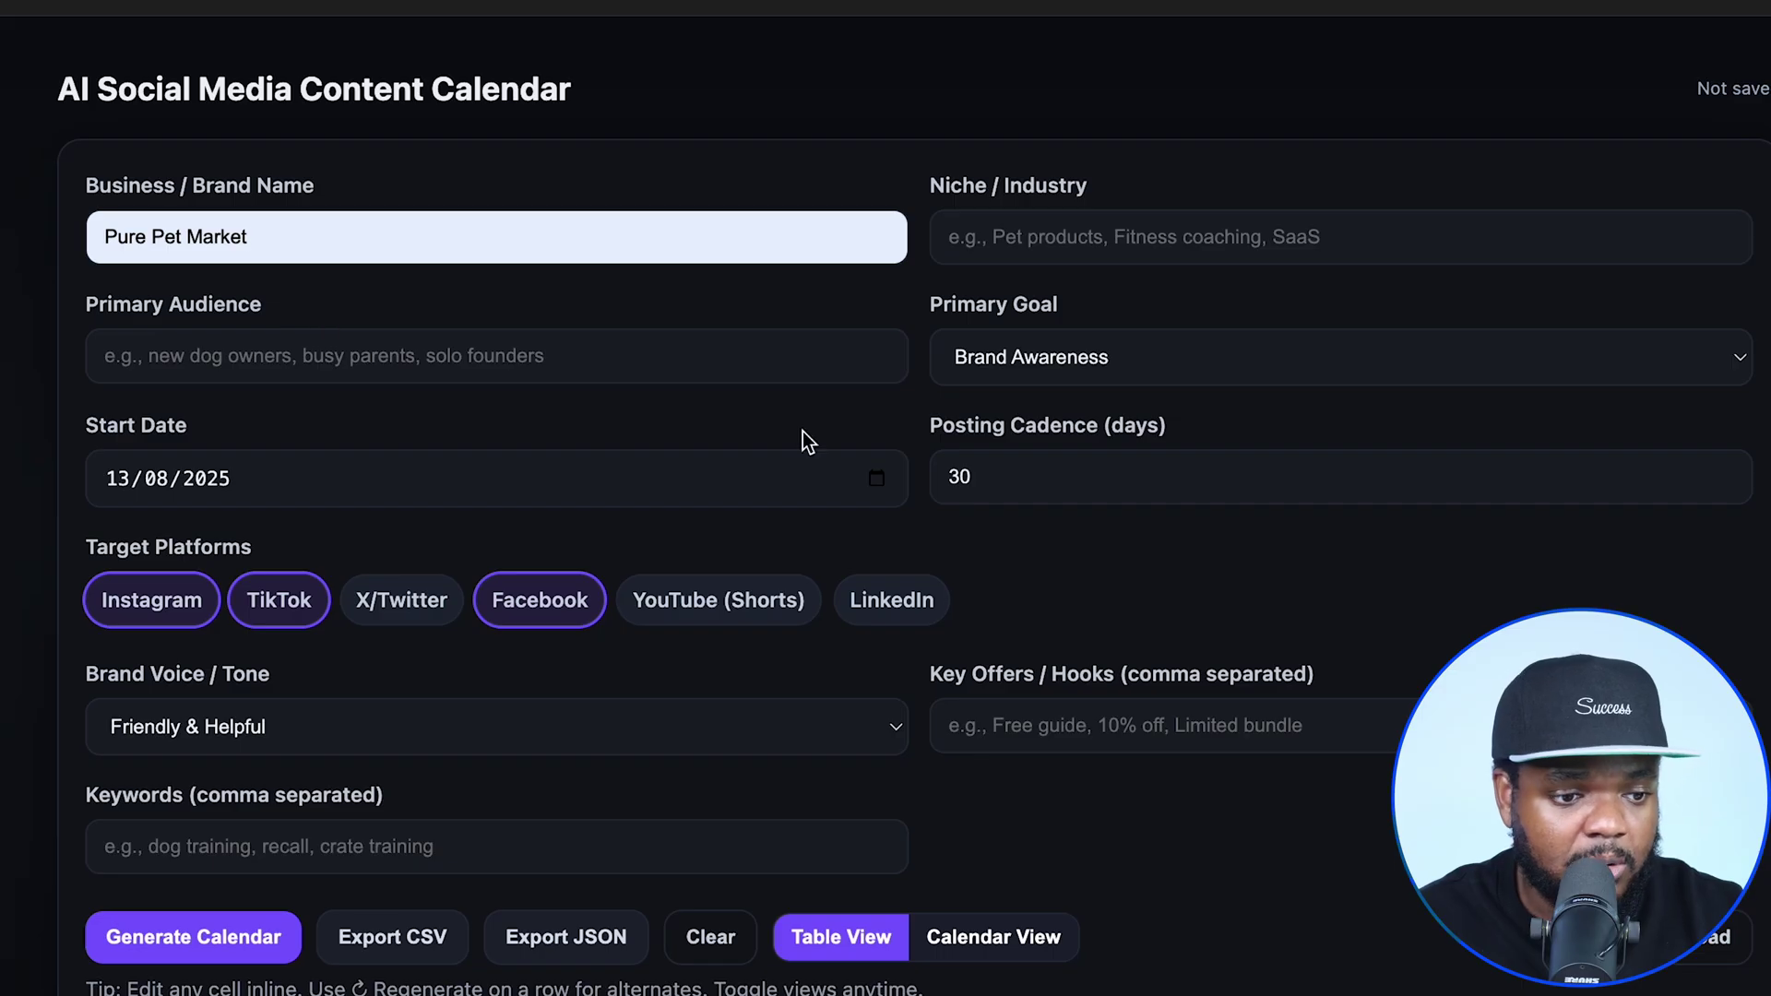
left_click(1115, 231)
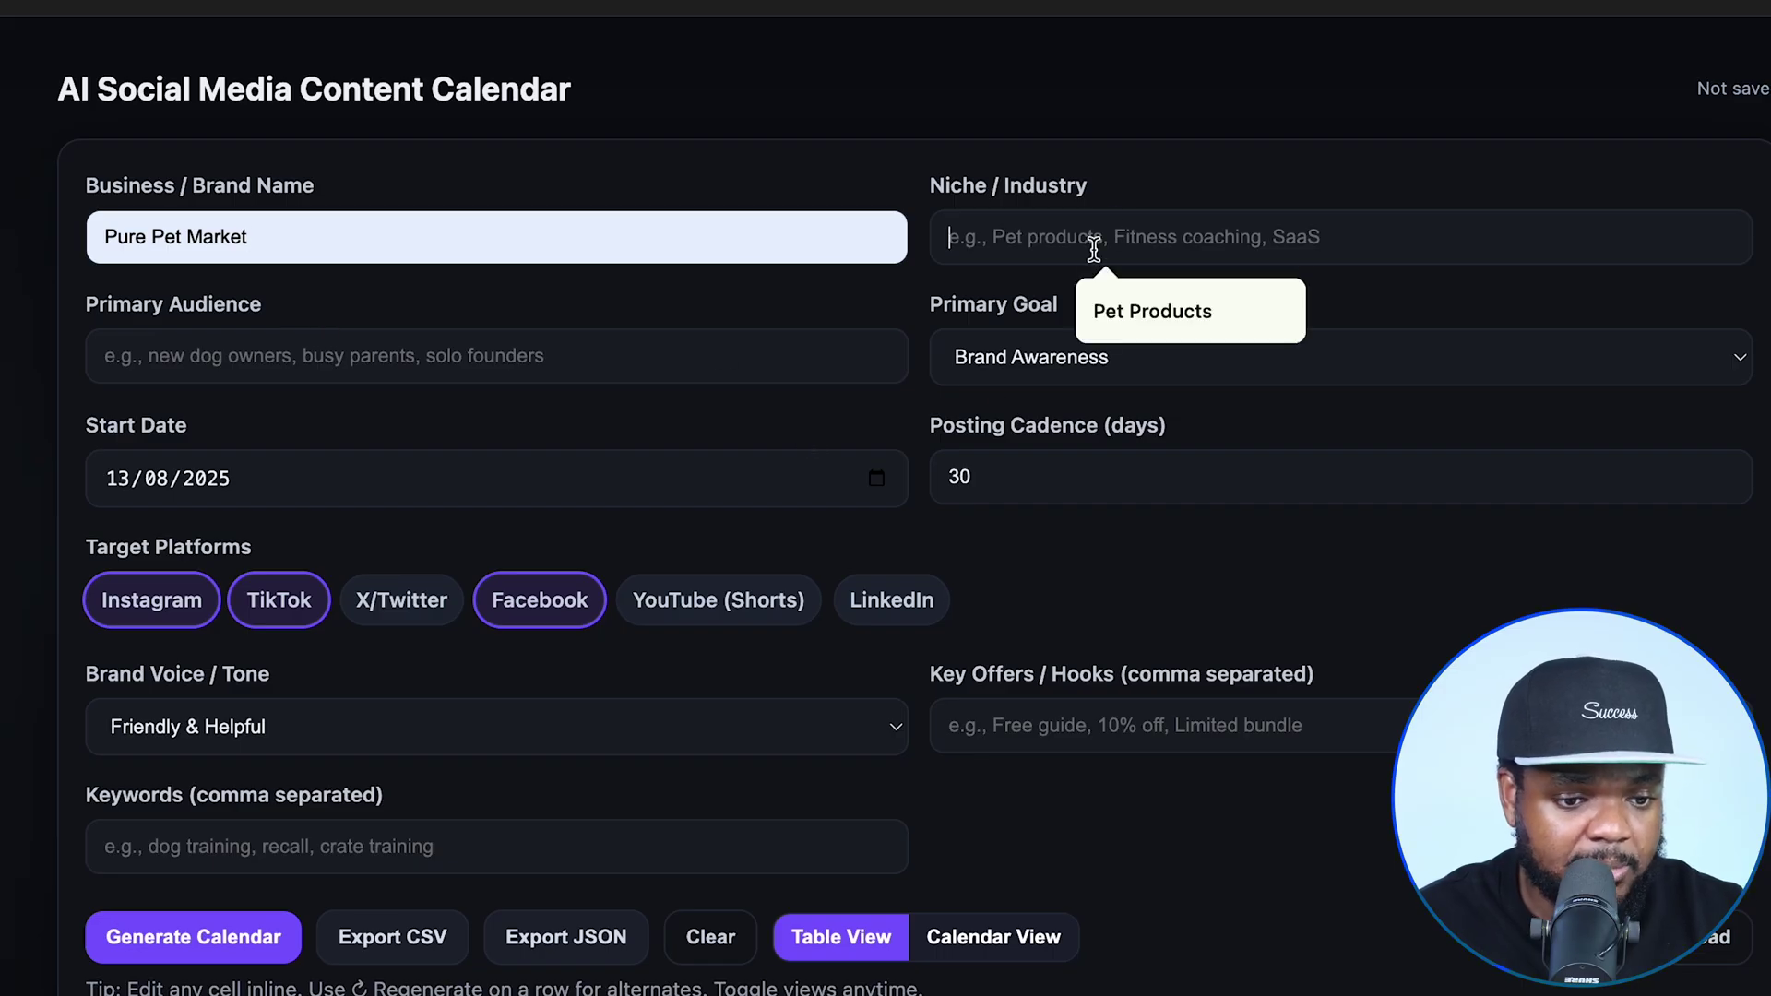
left_click(1153, 313)
left_click(295, 363)
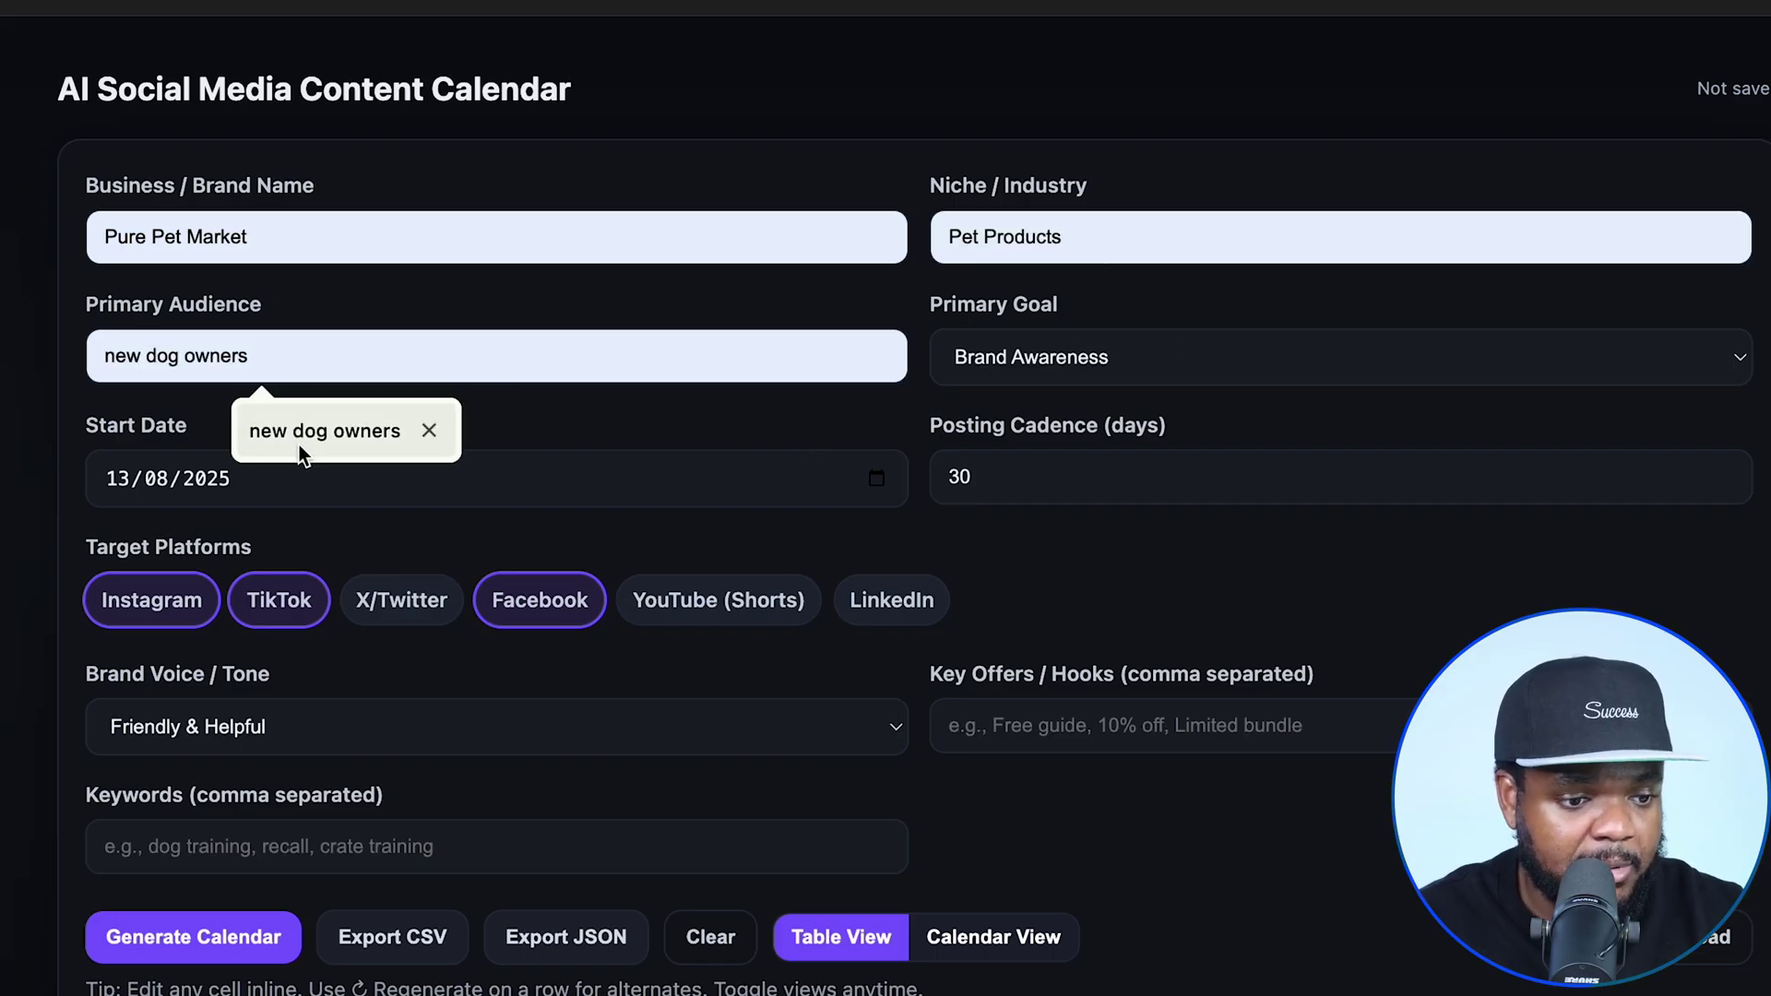
left_click(301, 437)
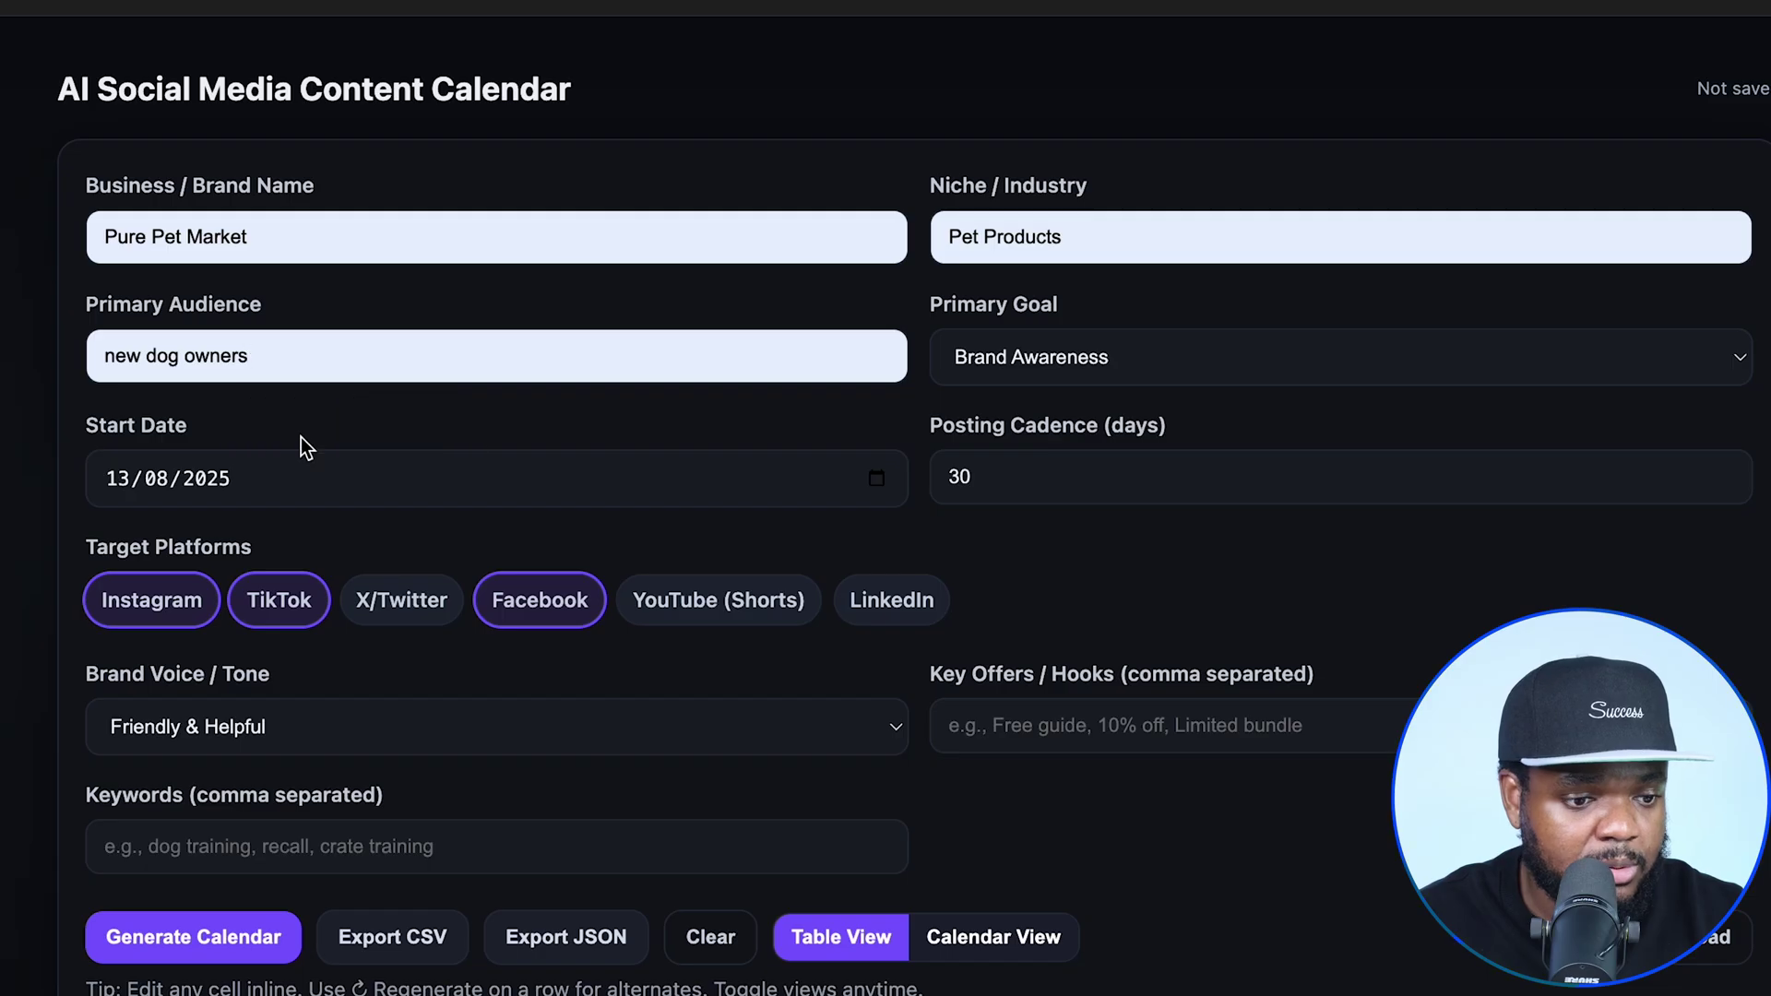
left_click(1069, 360)
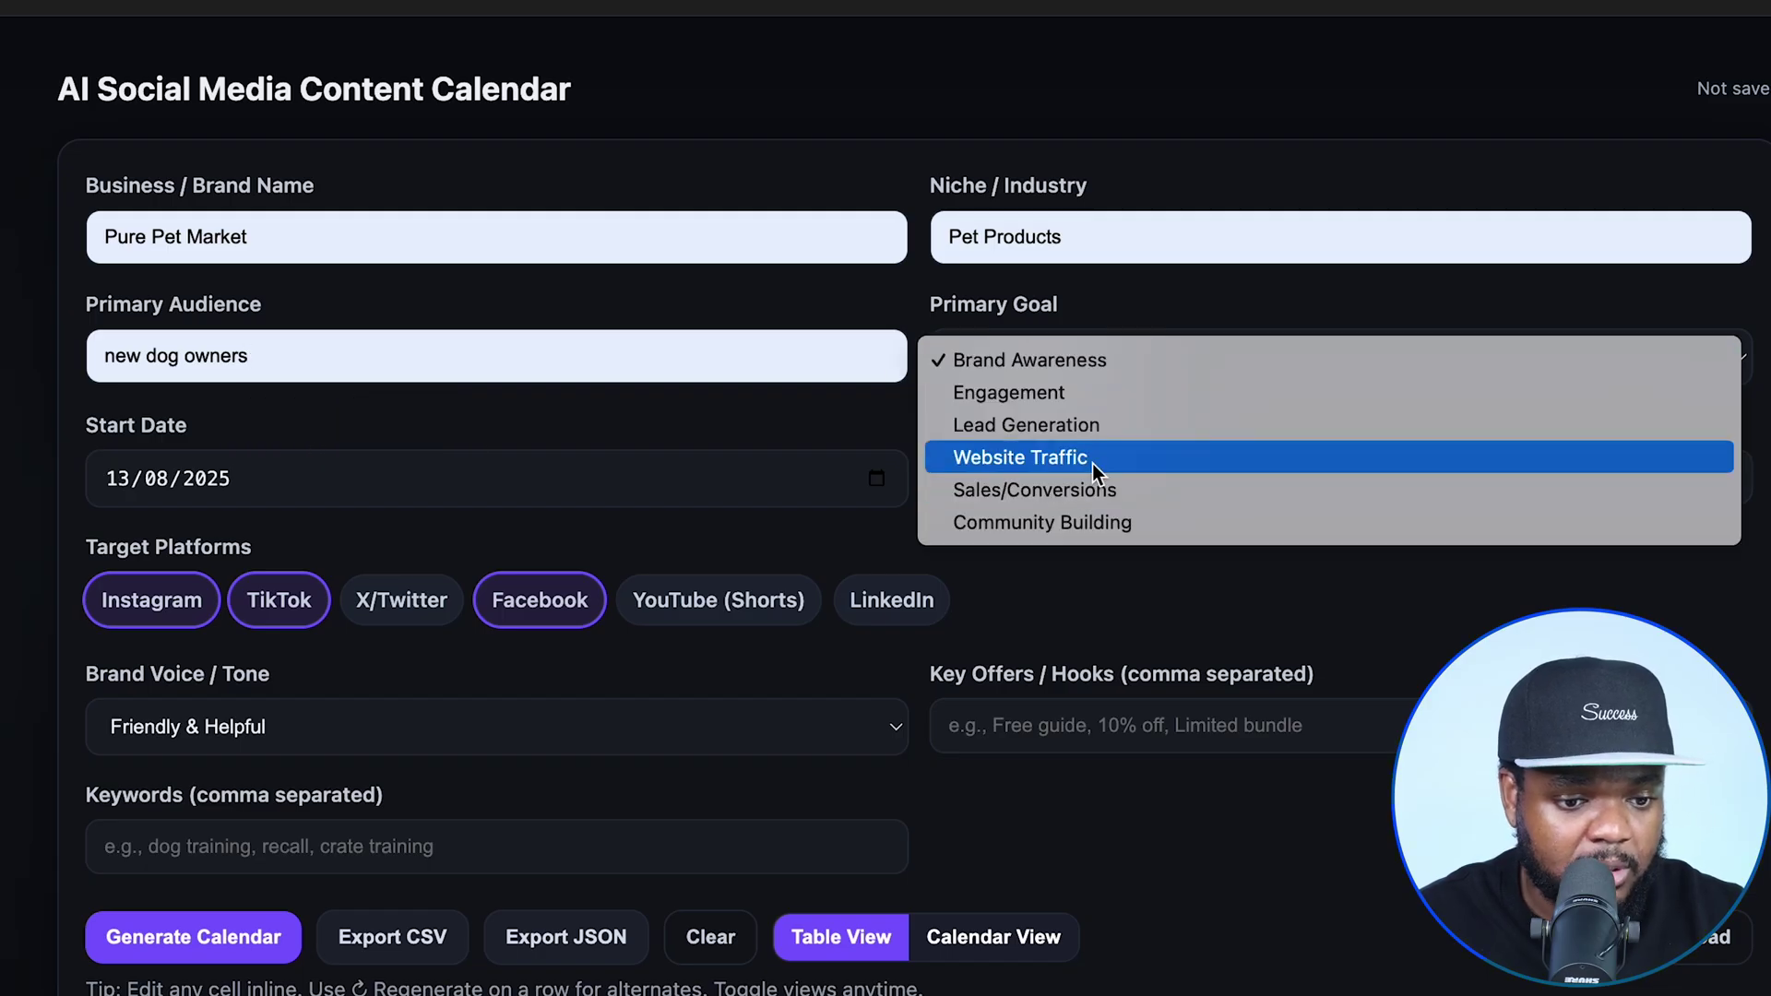
left_click(1104, 490)
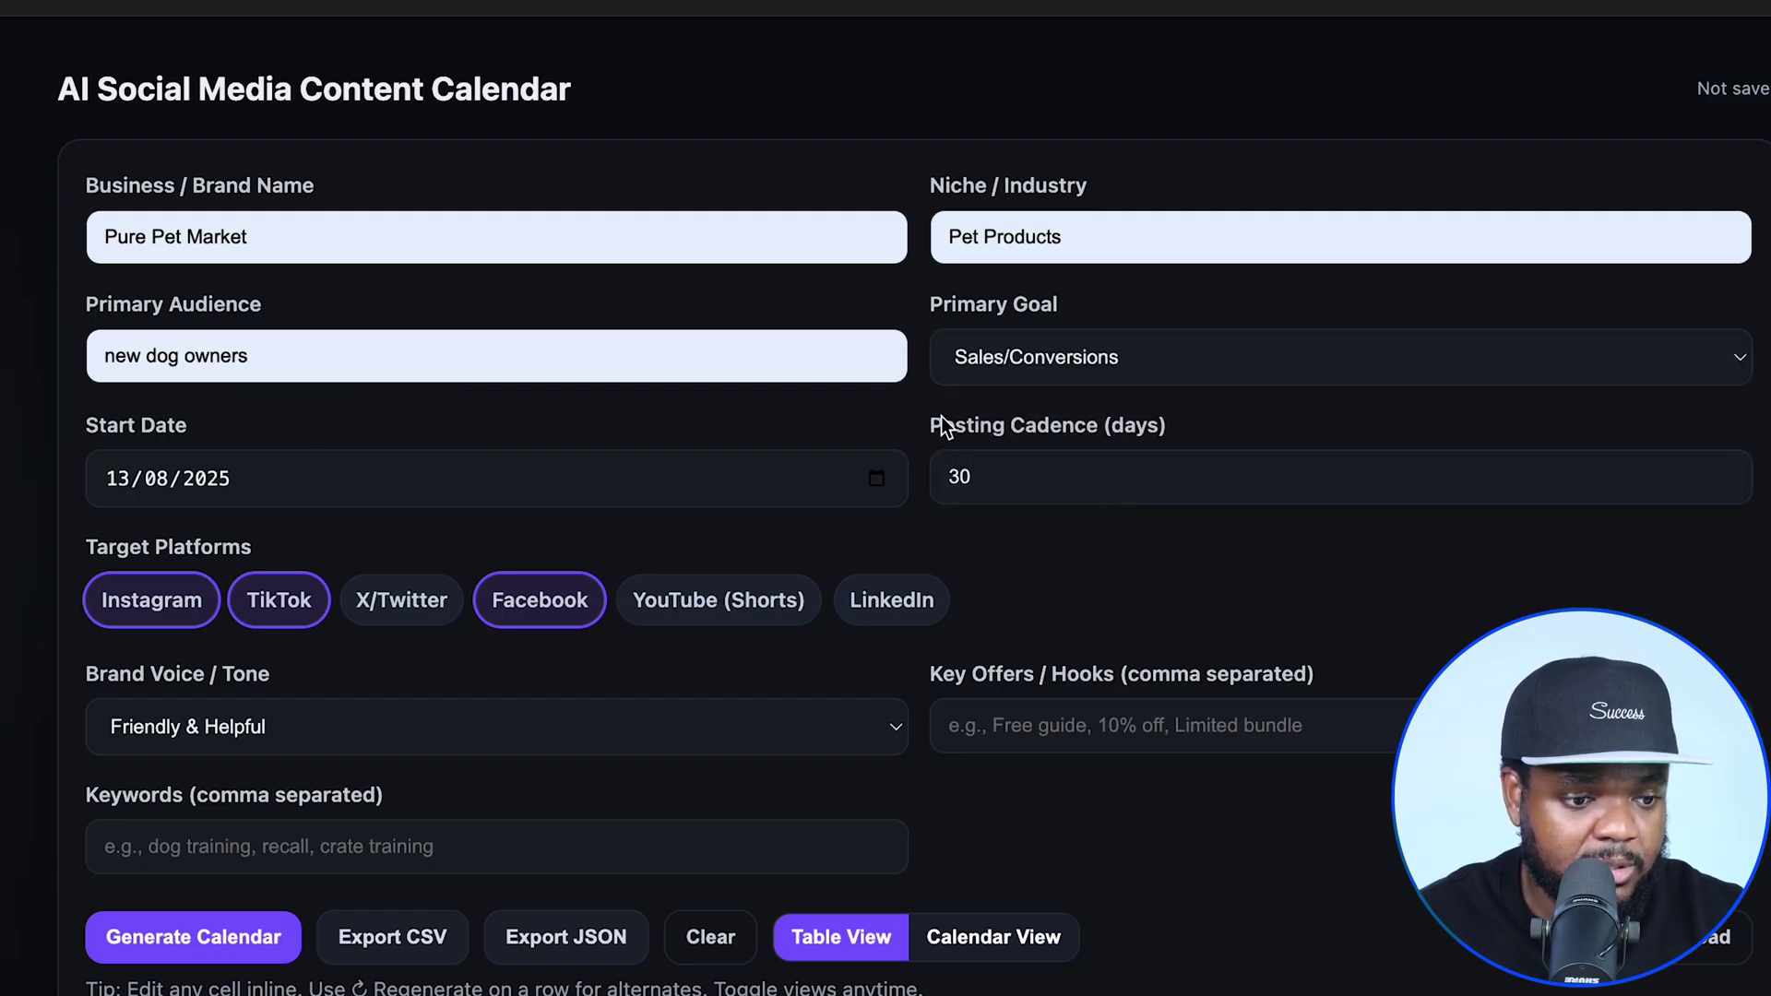
- Set the start date to 1 September 2025 and remove TikTok and Facebook, leaving Instagram
left_click(269, 486)
left_click(875, 478)
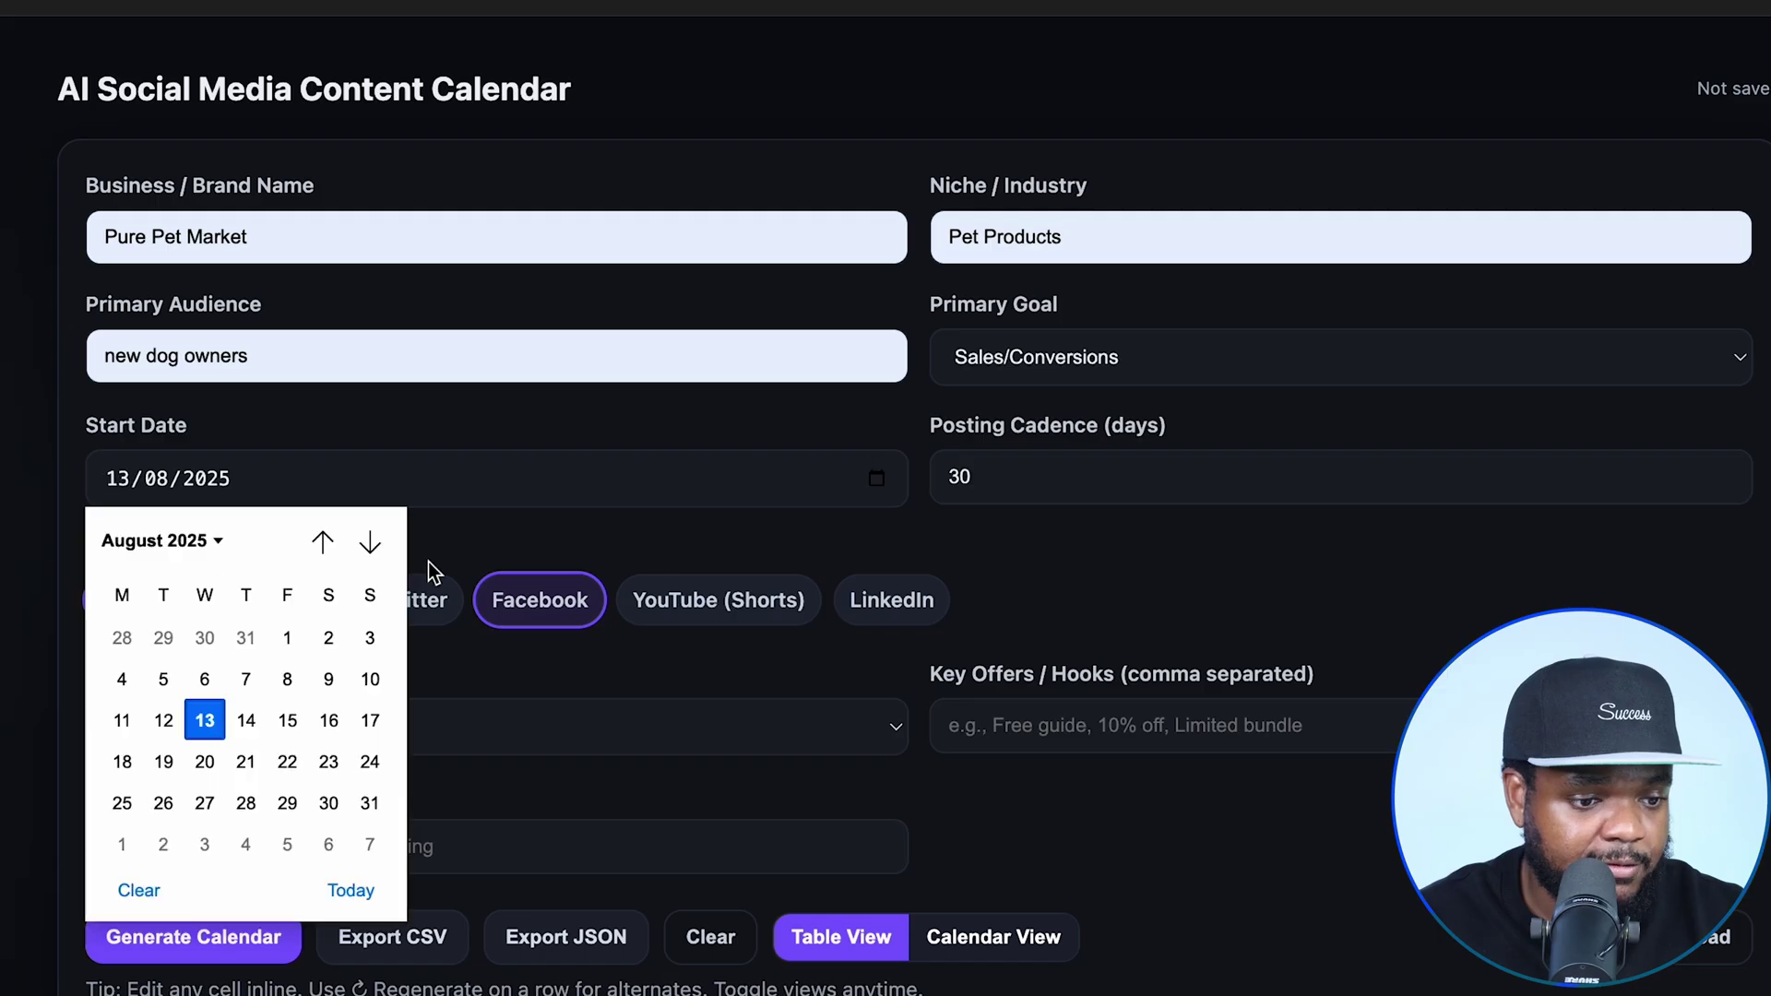
left_click(322, 541)
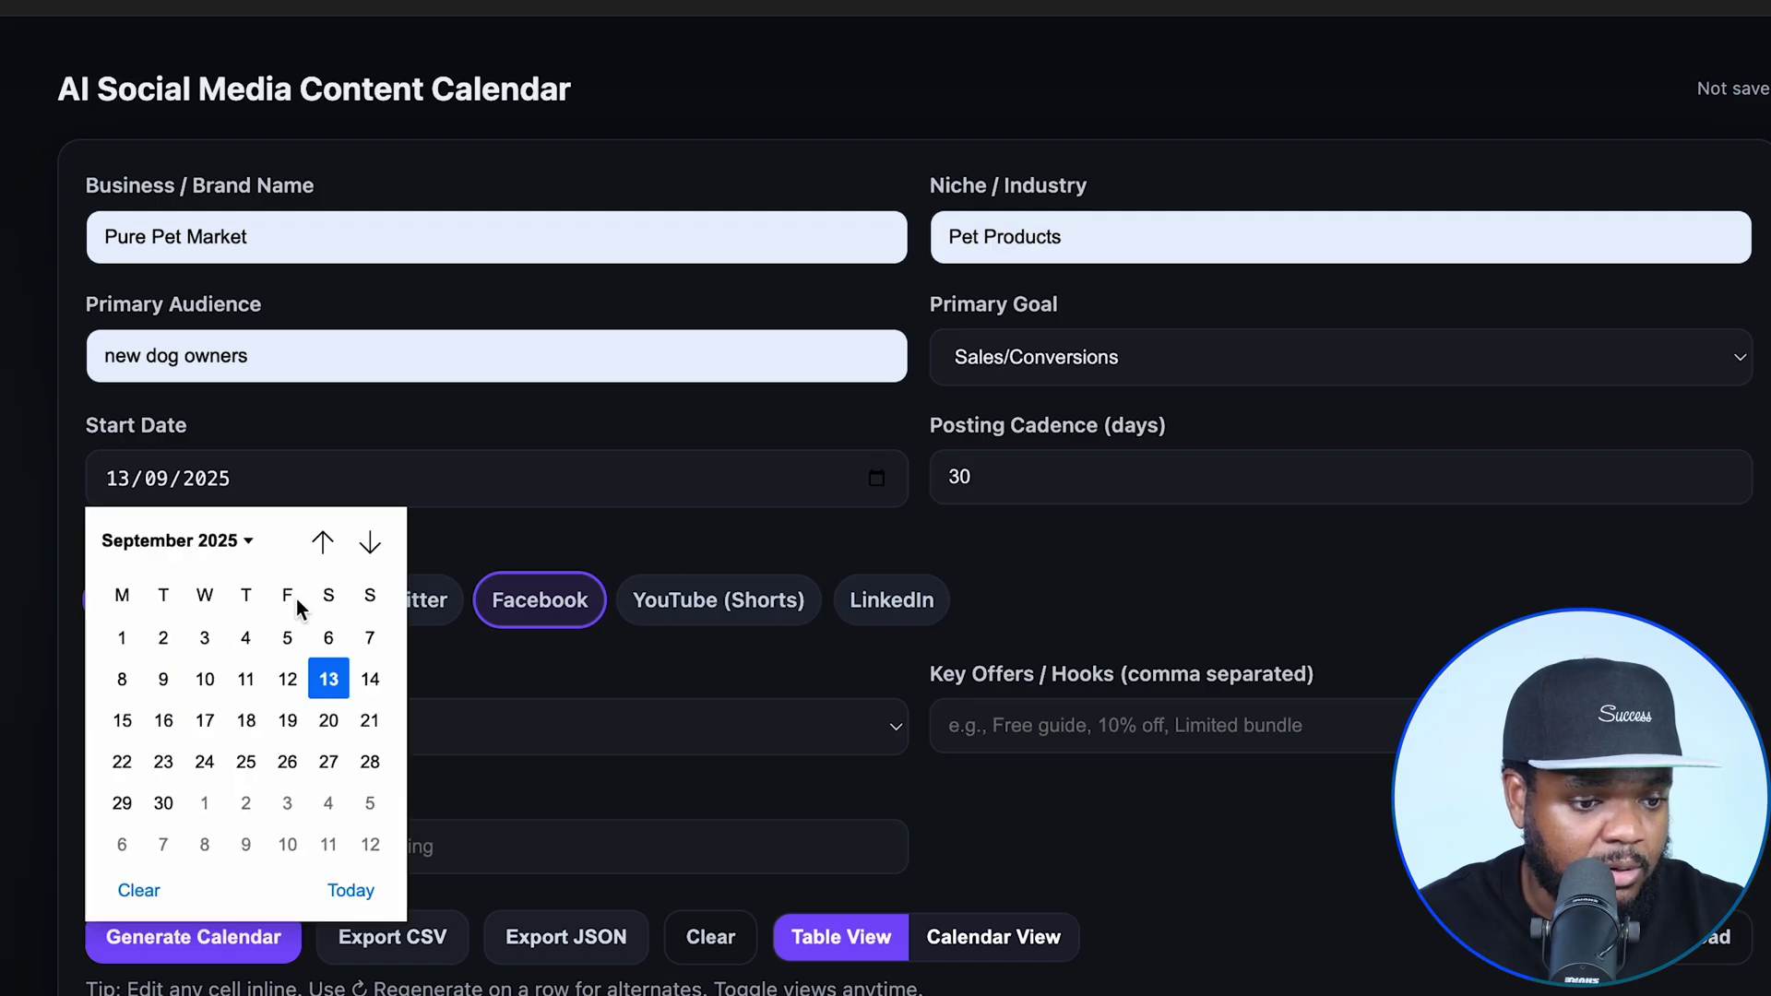
left_click(123, 636)
scroll(904, 424, "down", 1)
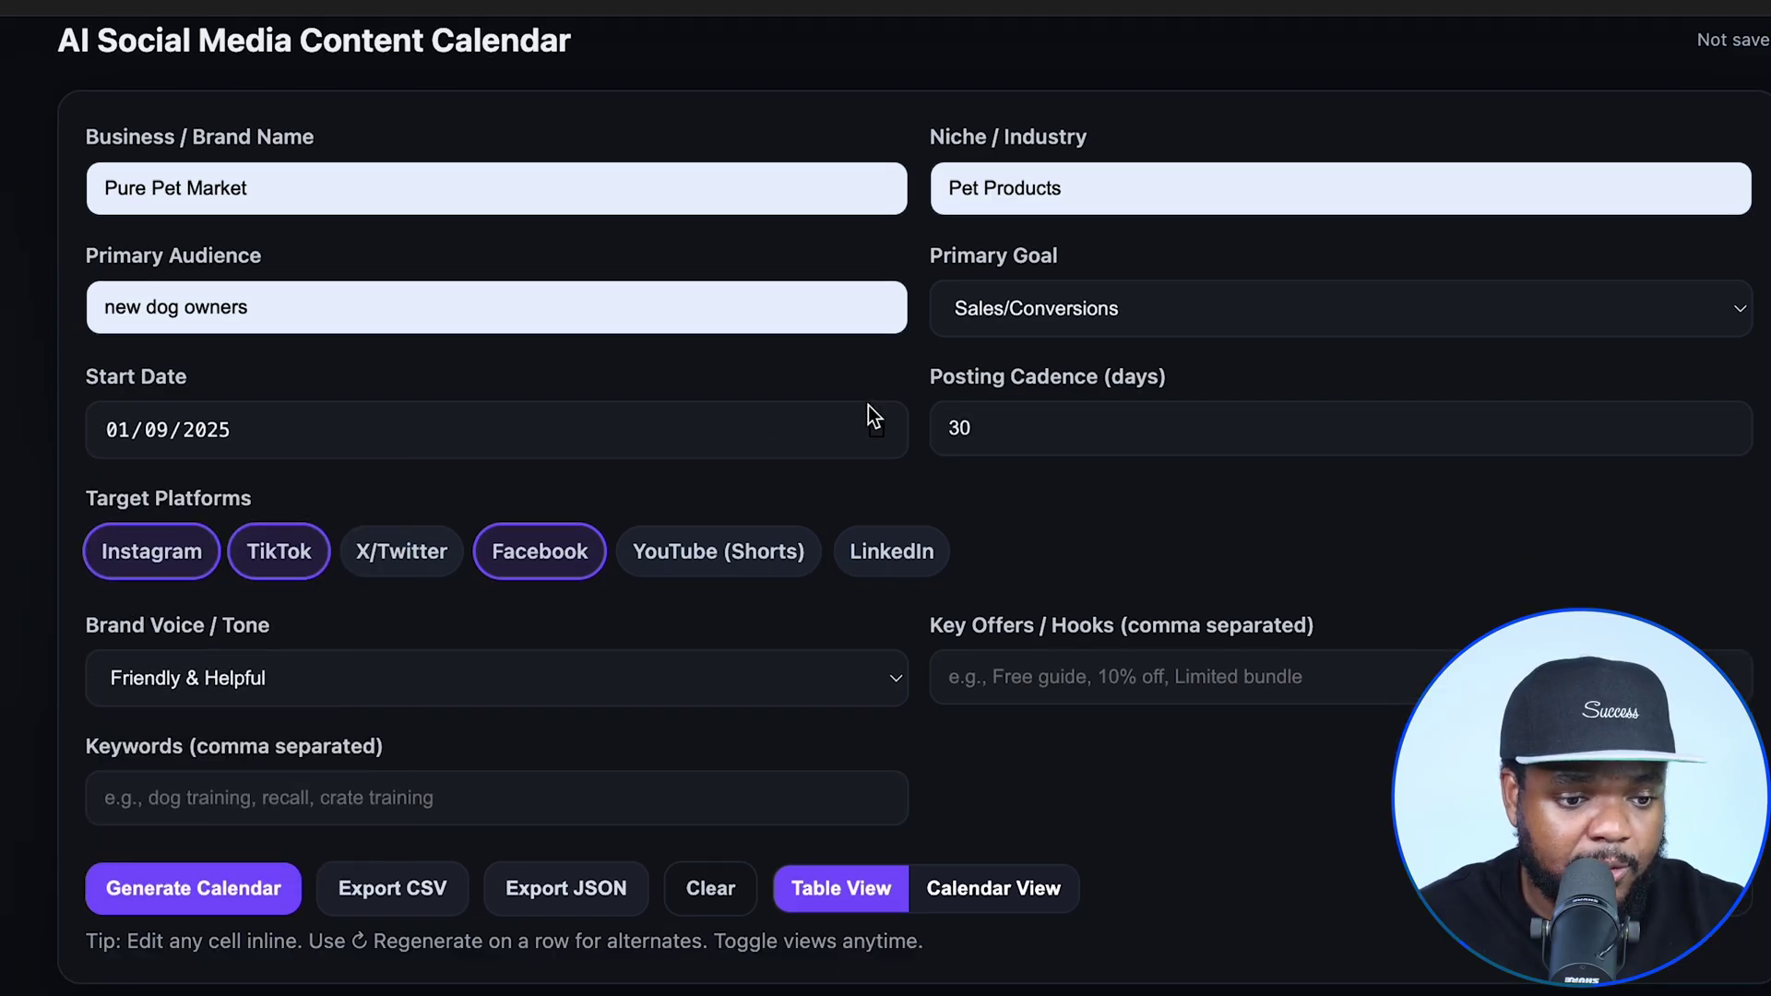
left_click(285, 556)
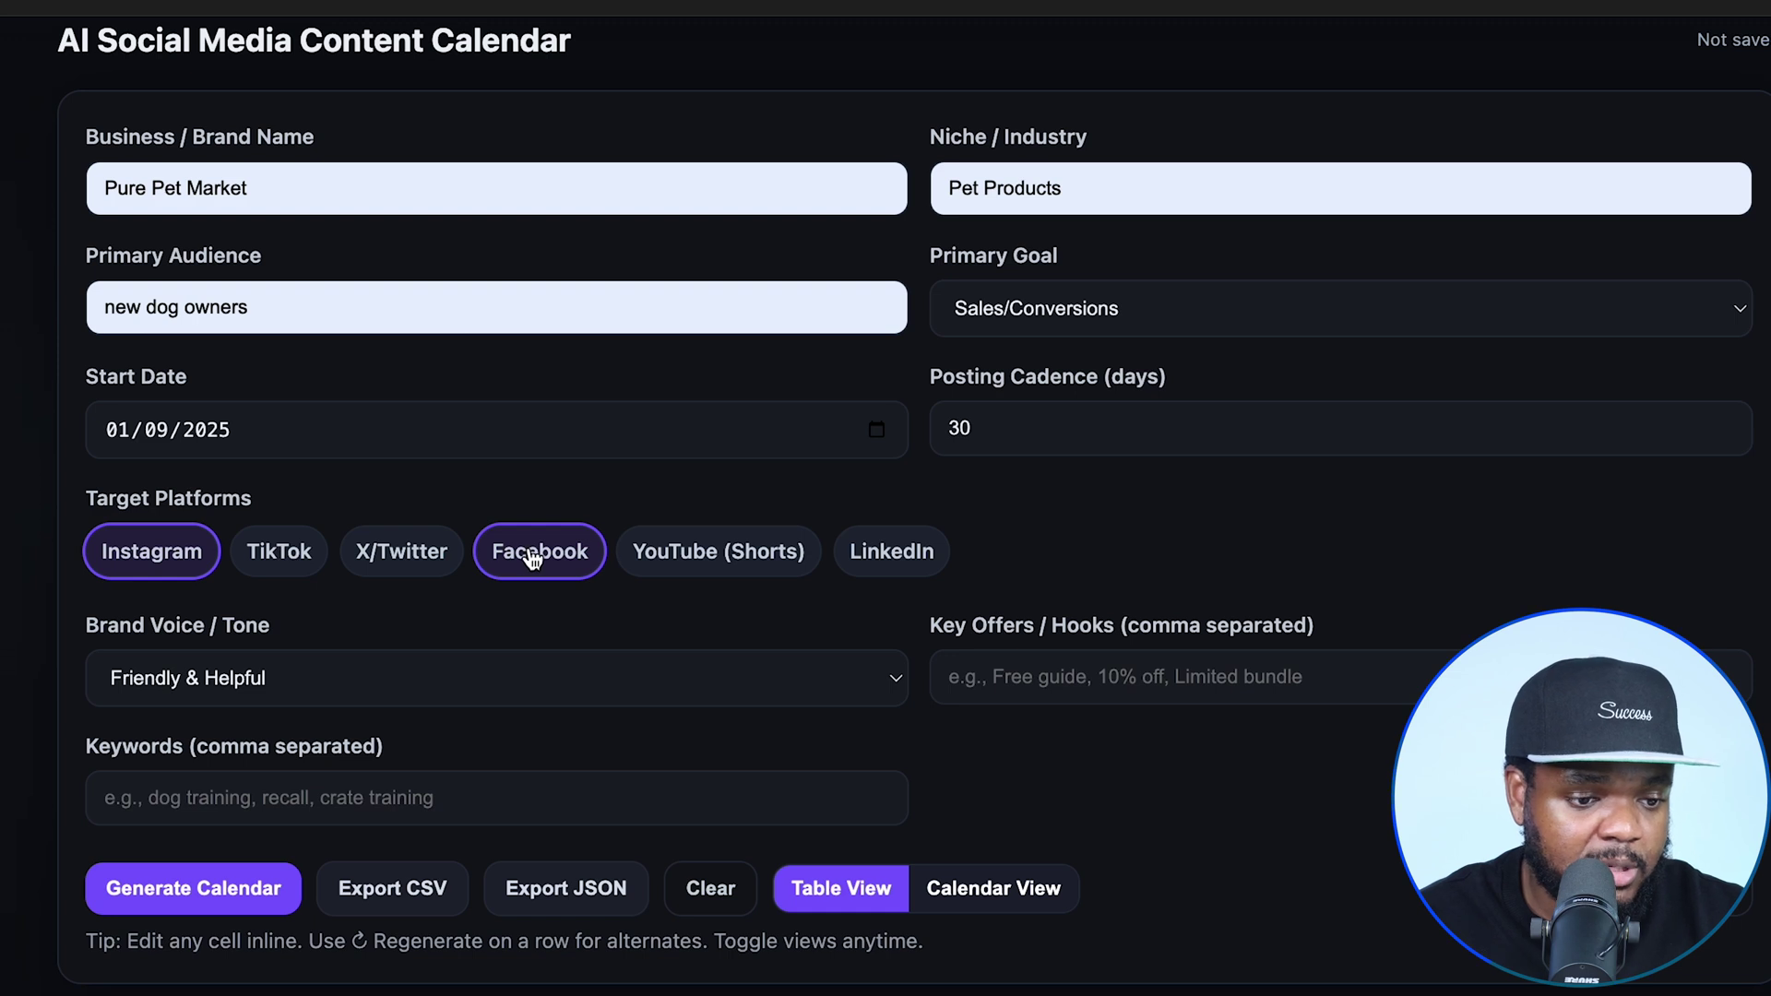
left_click(533, 559)
- Keep the Friendly & Helpful tone and generate the content calendar
scroll(616, 646, "down", 2)
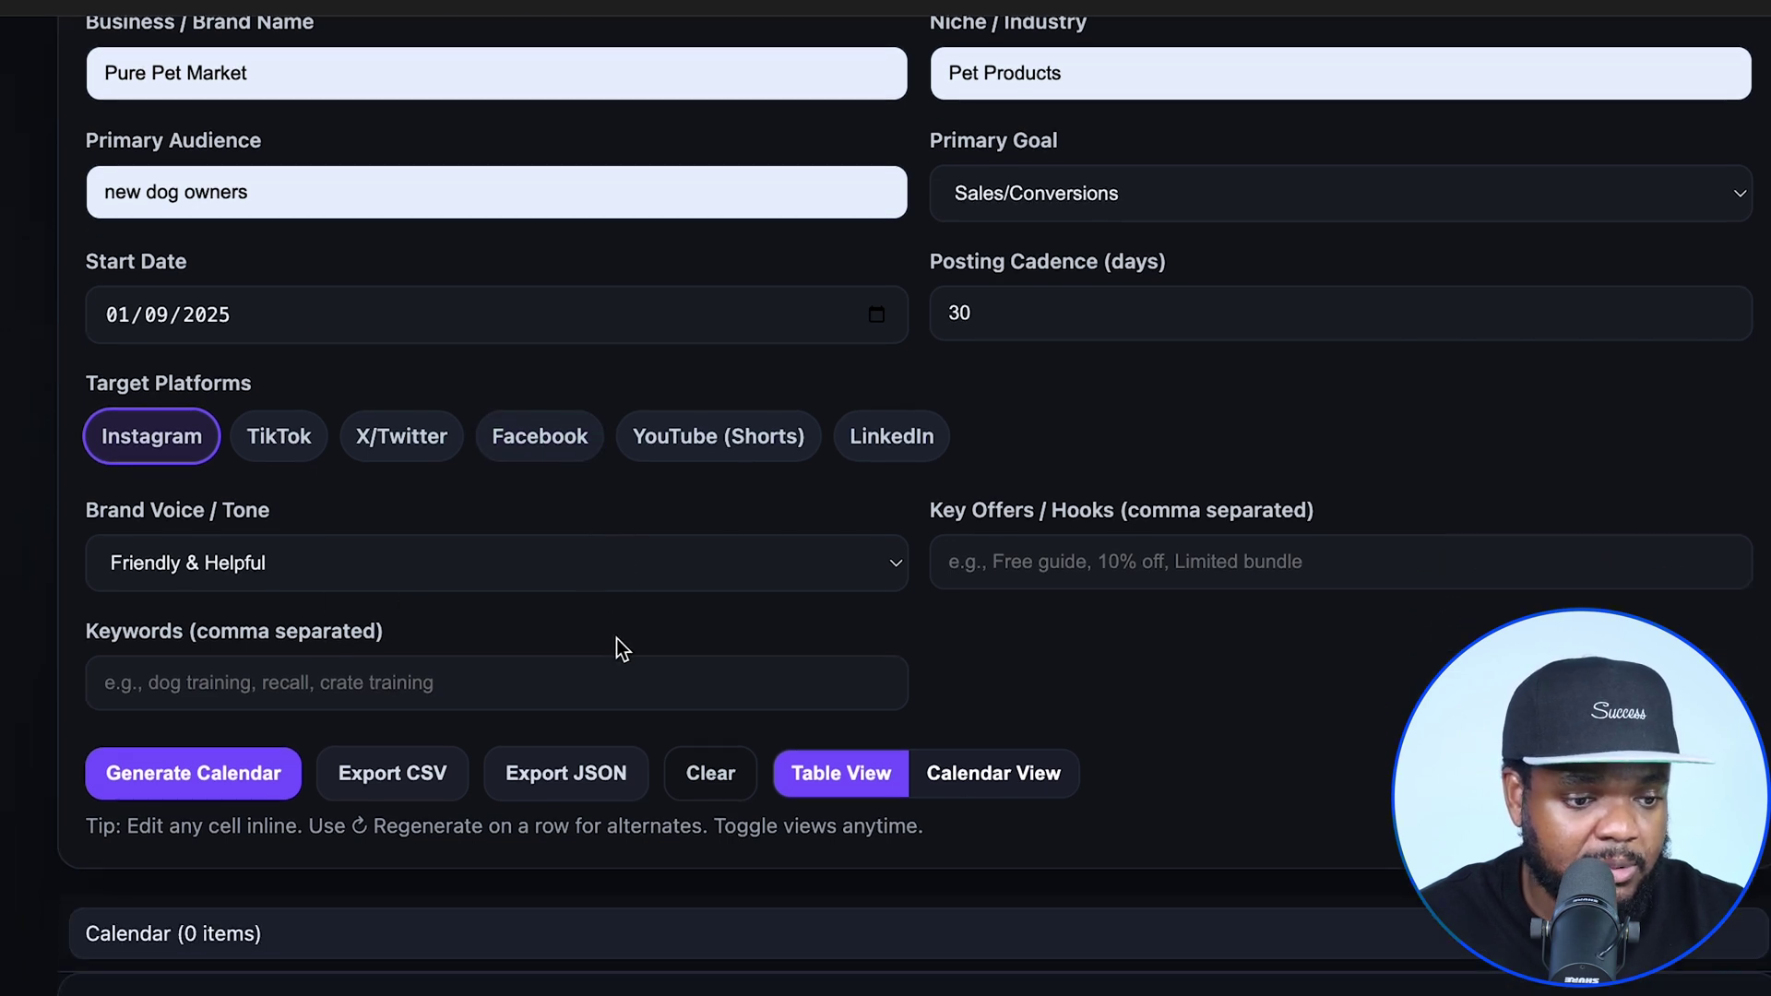
left_click(577, 568)
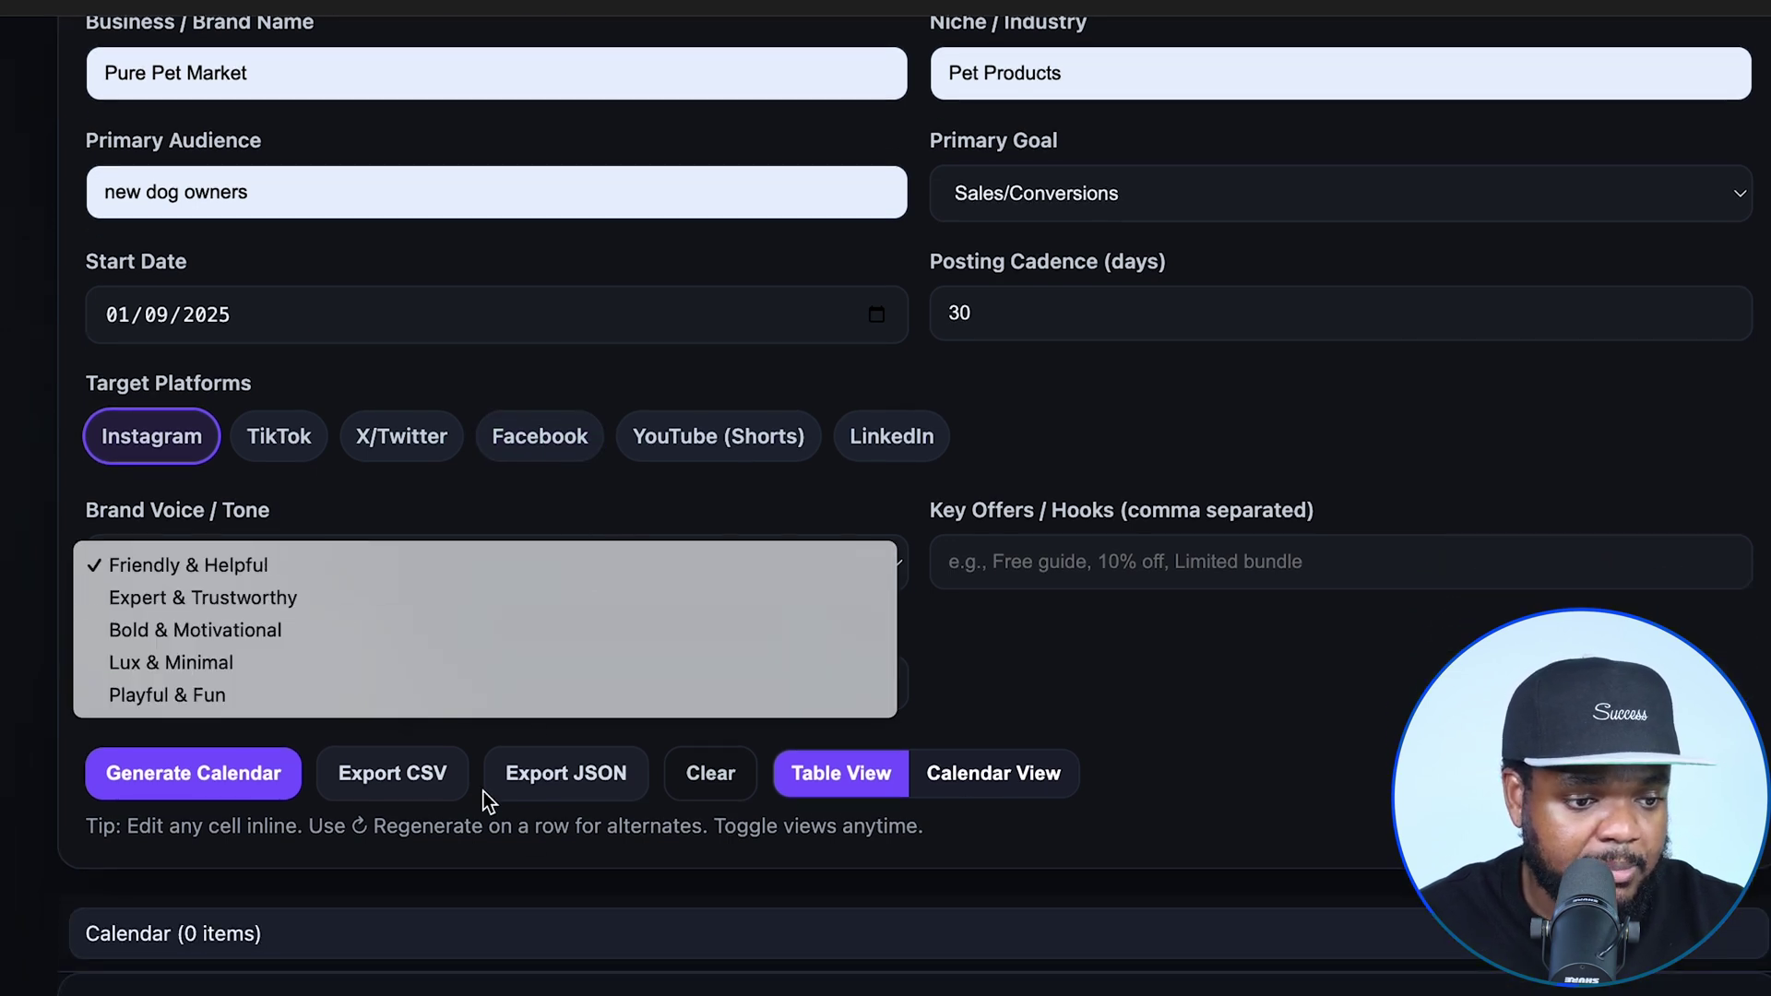
left_click(18, 511)
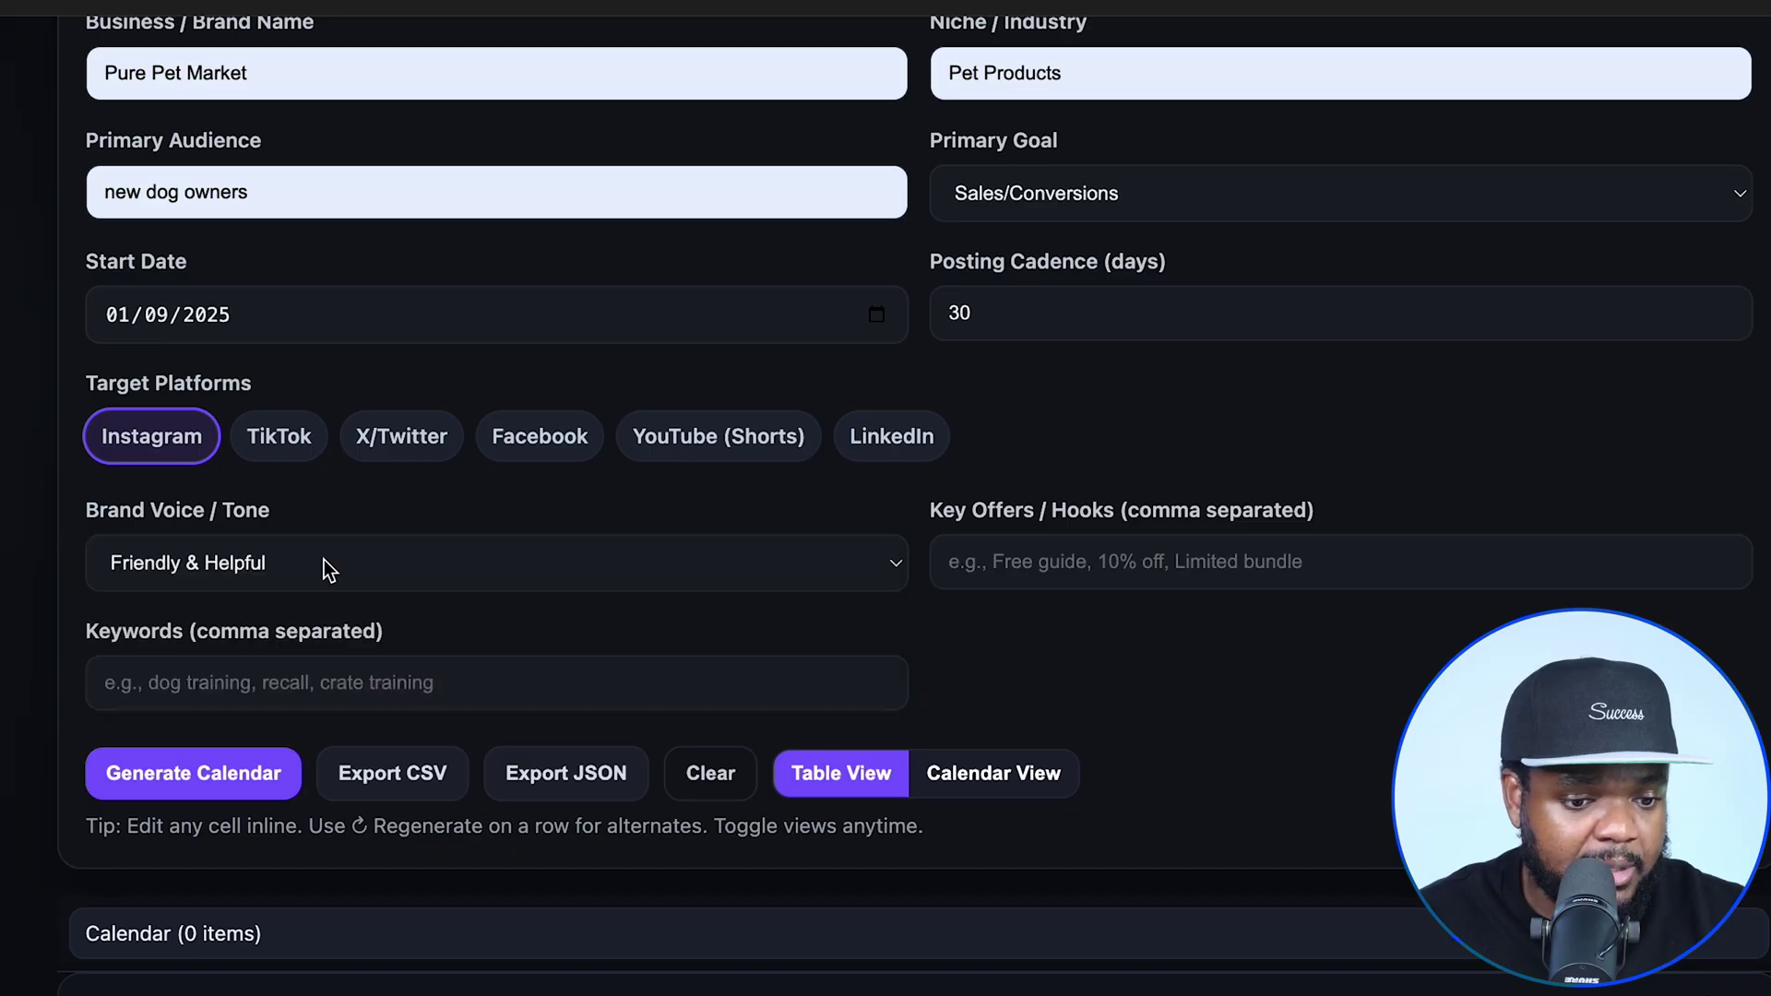
left_click(201, 784)
left_click(994, 773)
scroll(1282, 427, "down", 5)
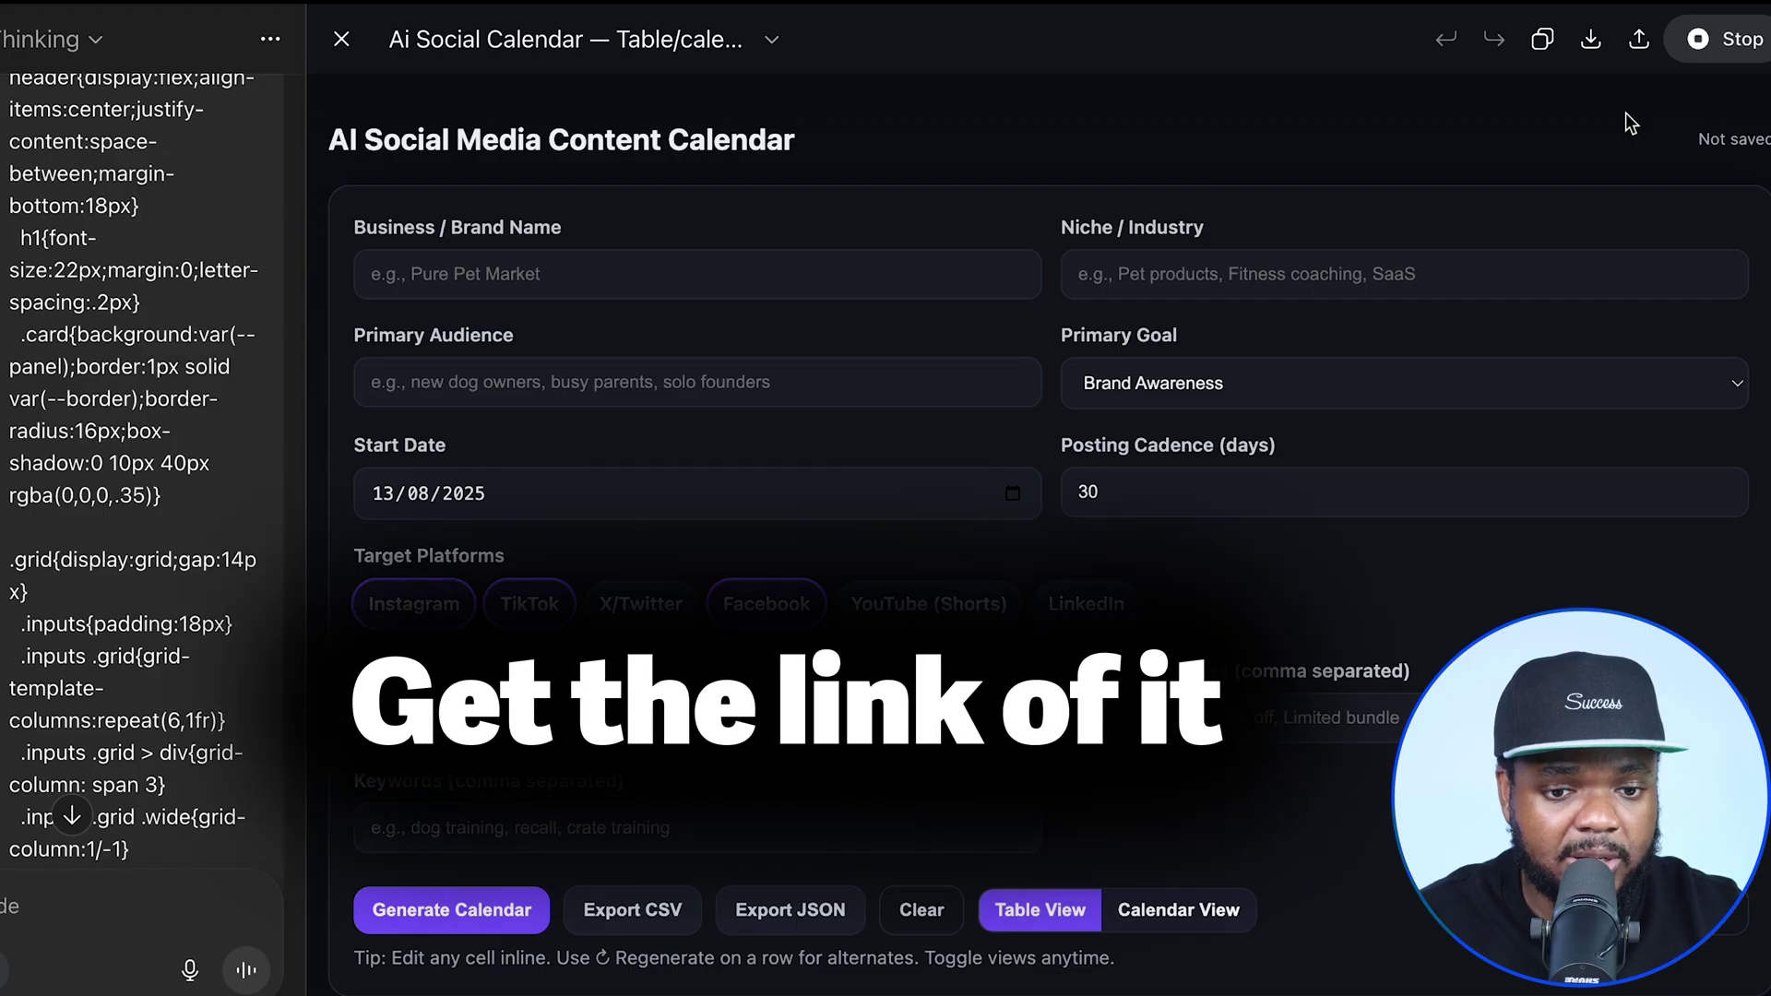
- Share the calendar canvas, confirming its link is public
left_click(1629, 42)
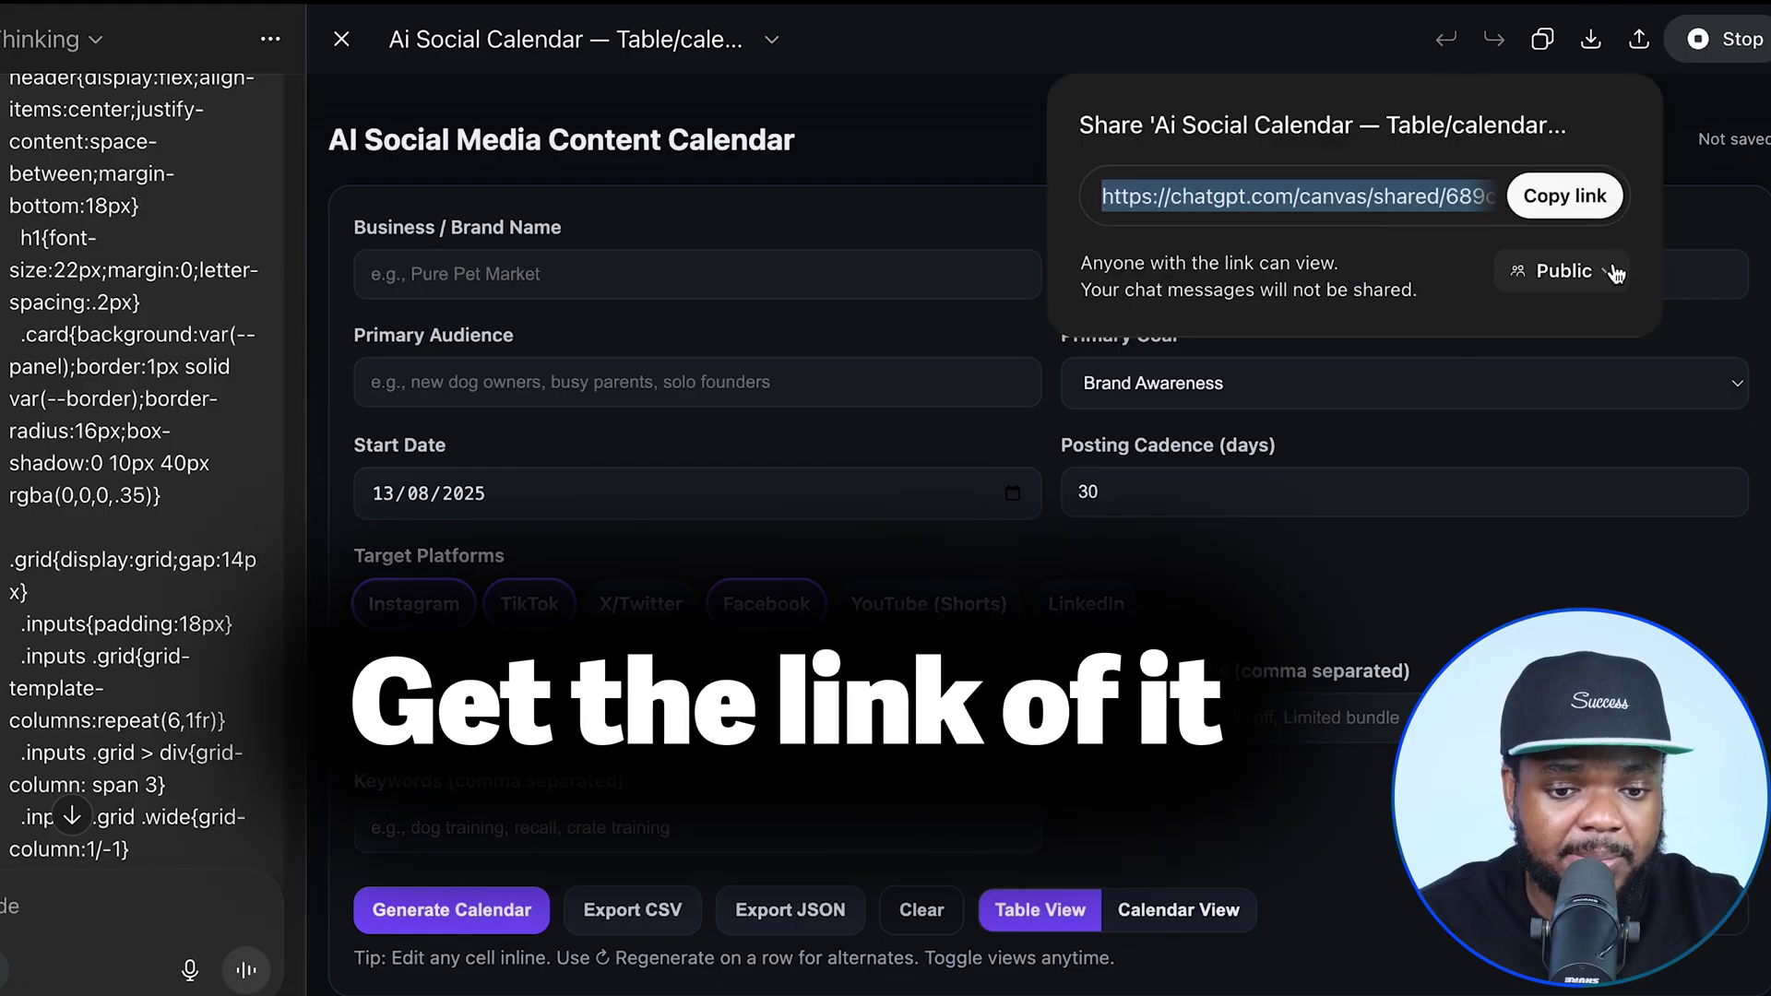
left_click(1568, 272)
left_click(1642, 238)
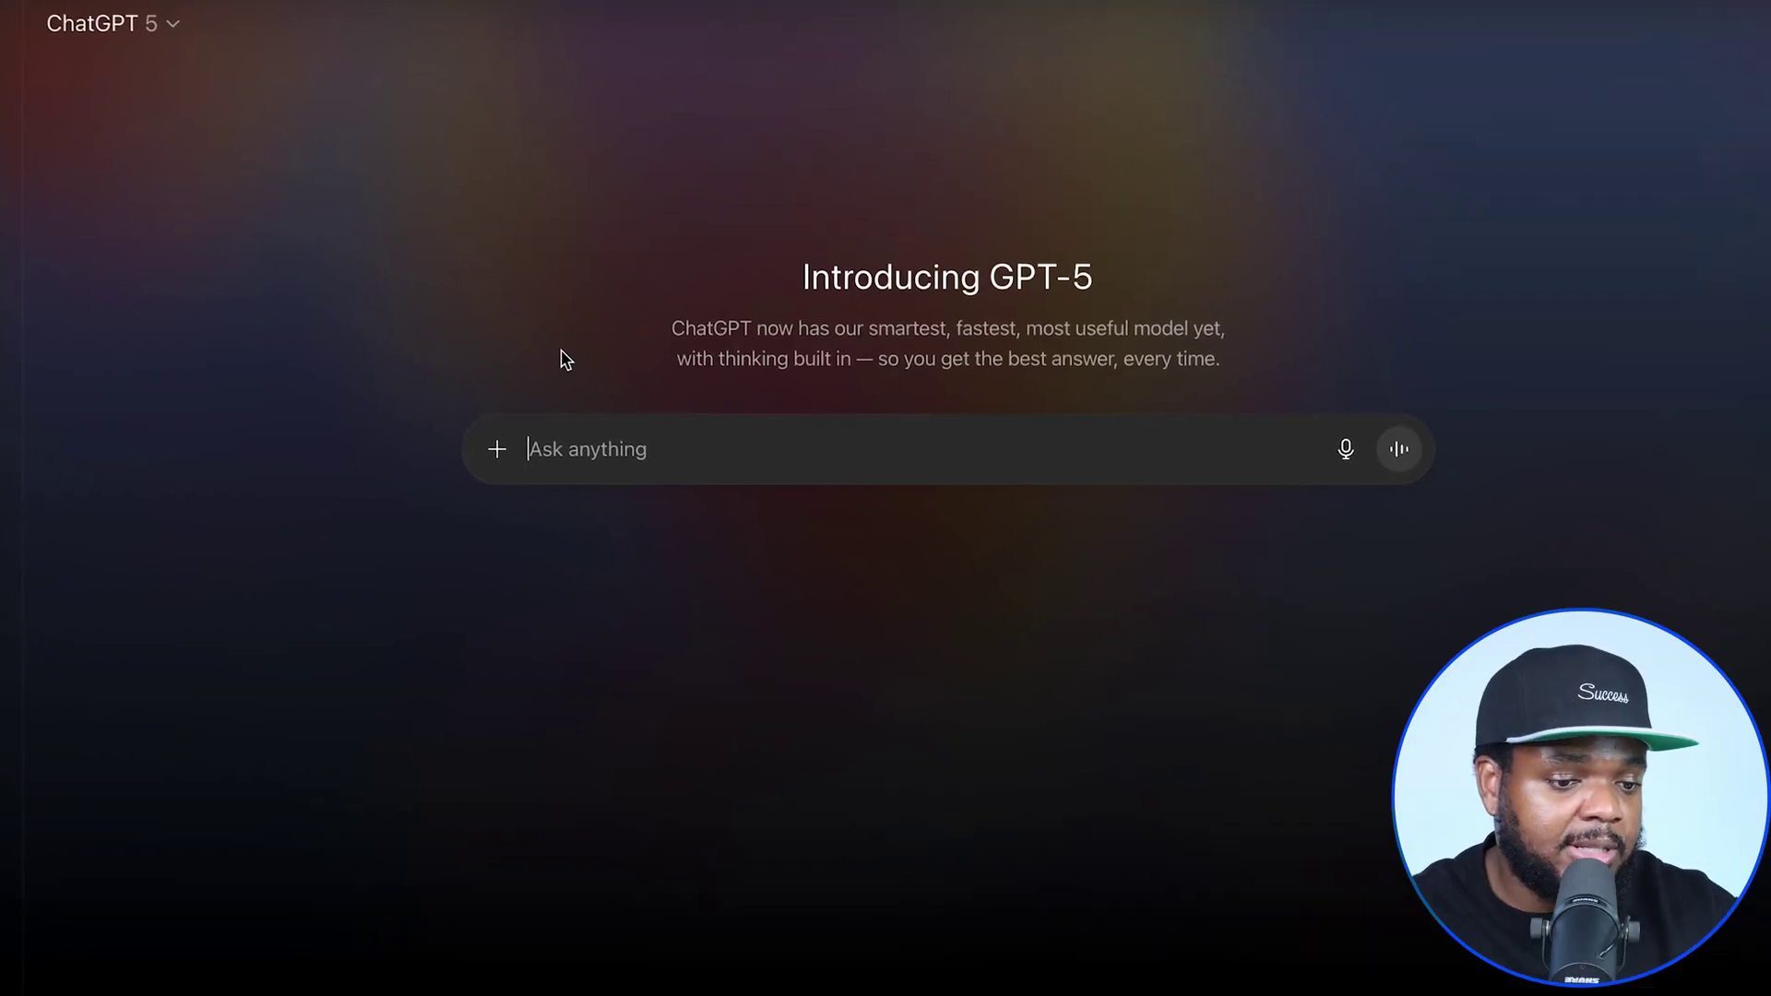
- Paste the long dropshipping pet store P&L tracker prompt into the prompt box
left_click(620, 451)
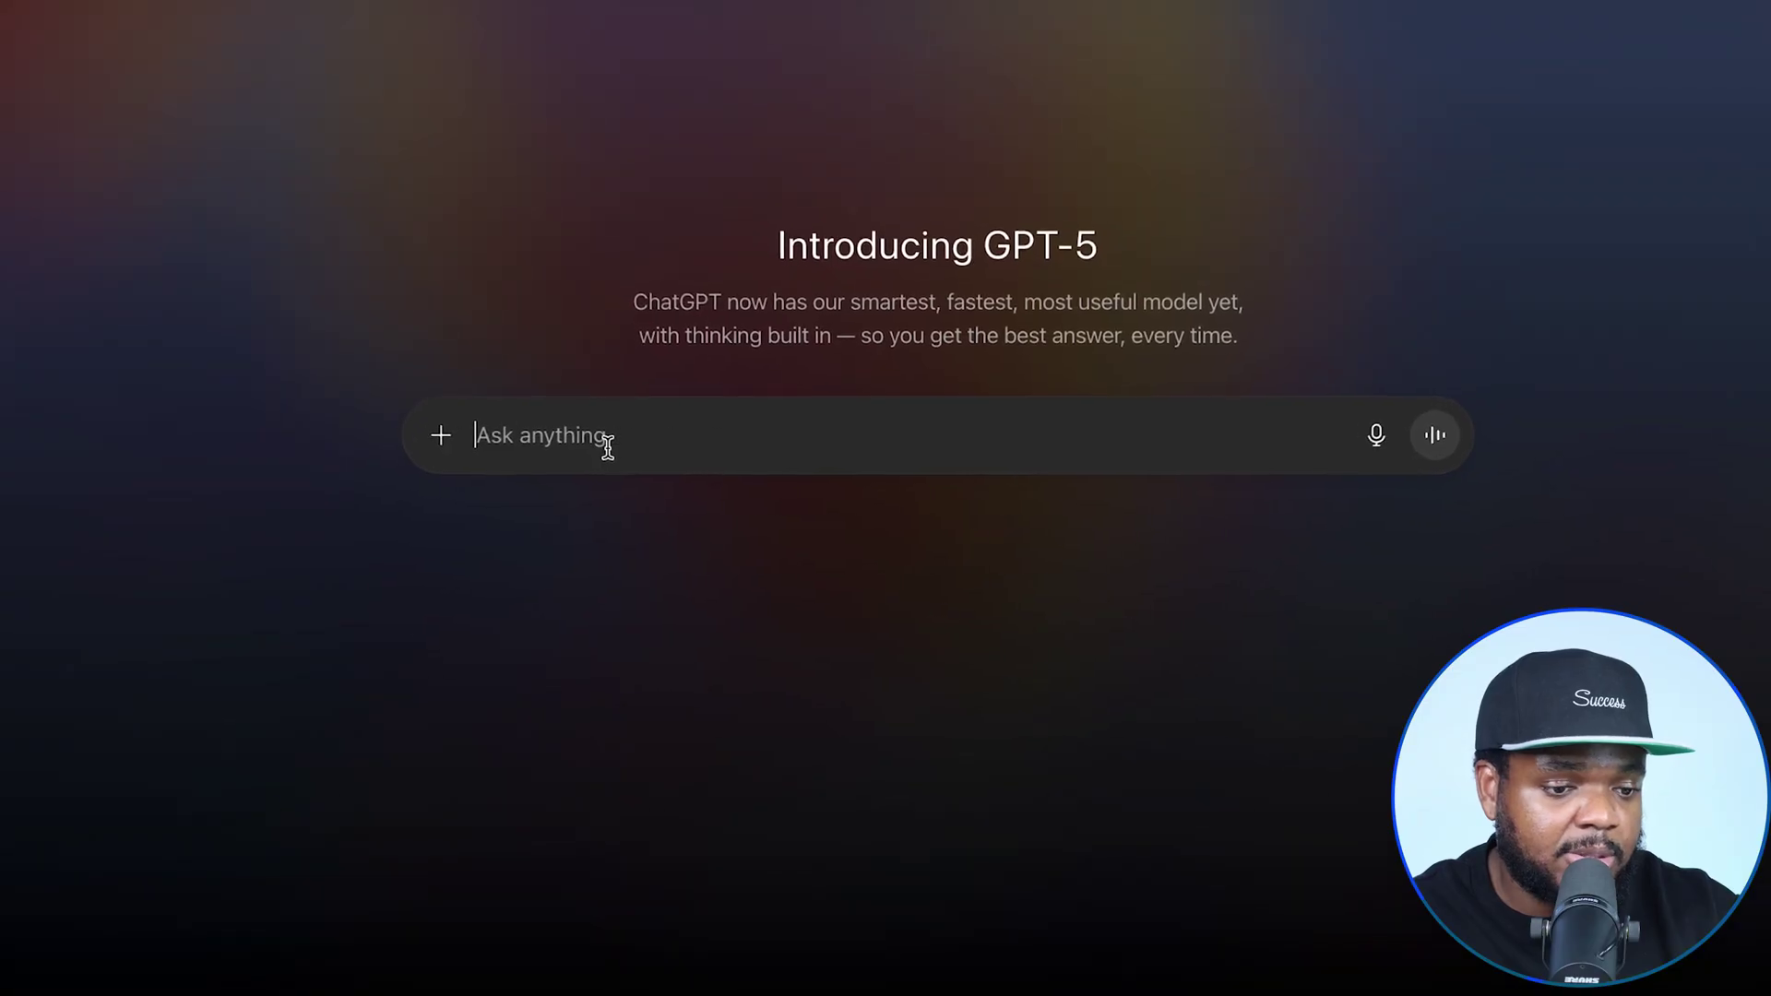
type("Can you give me an excel spreadsheet so I can track my profit and loss for my e-commerce dropshipping pet store, eg(net profit, gross profit etc) be sure to include all the necessary fields for expenses revenue entries that relate to this type of business, also ensure it is colour coded for each section of the profit and loss table, and has the necessary formulas")
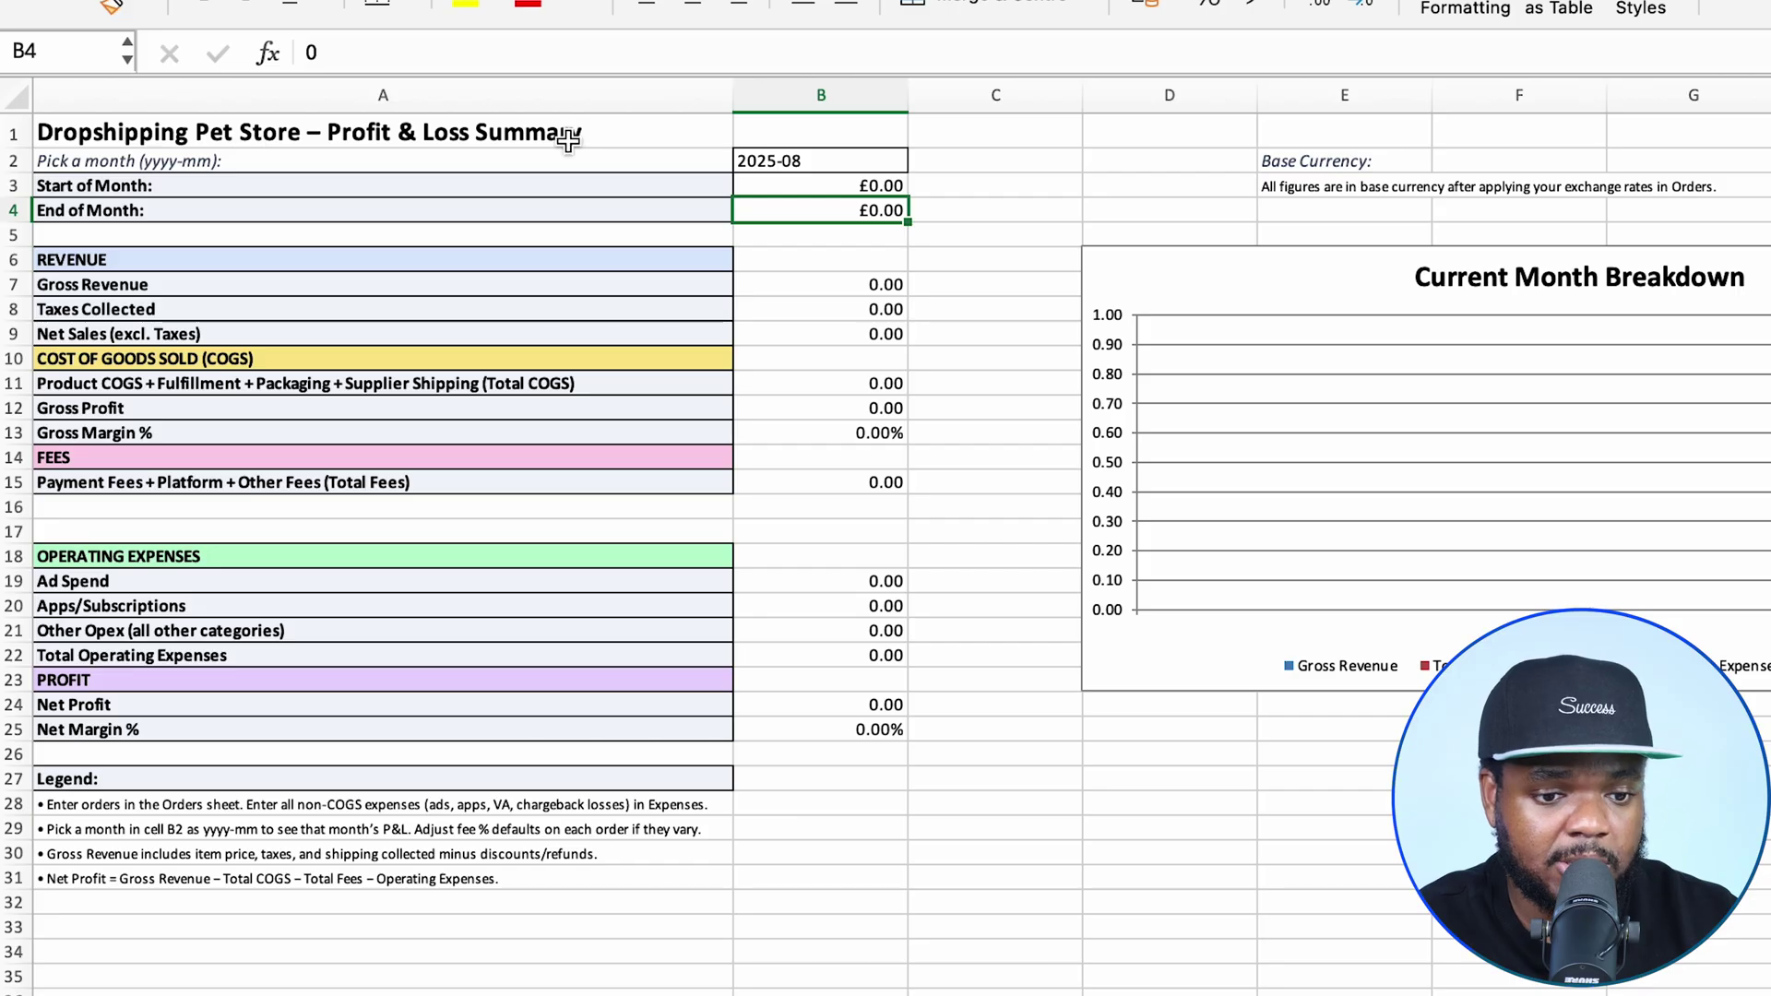
- Inspect the Gross Revenue and Net Sales formulas and browse the Orders, Expenses and COGS Catalog sheets
left_click(841, 286)
left_click(839, 334)
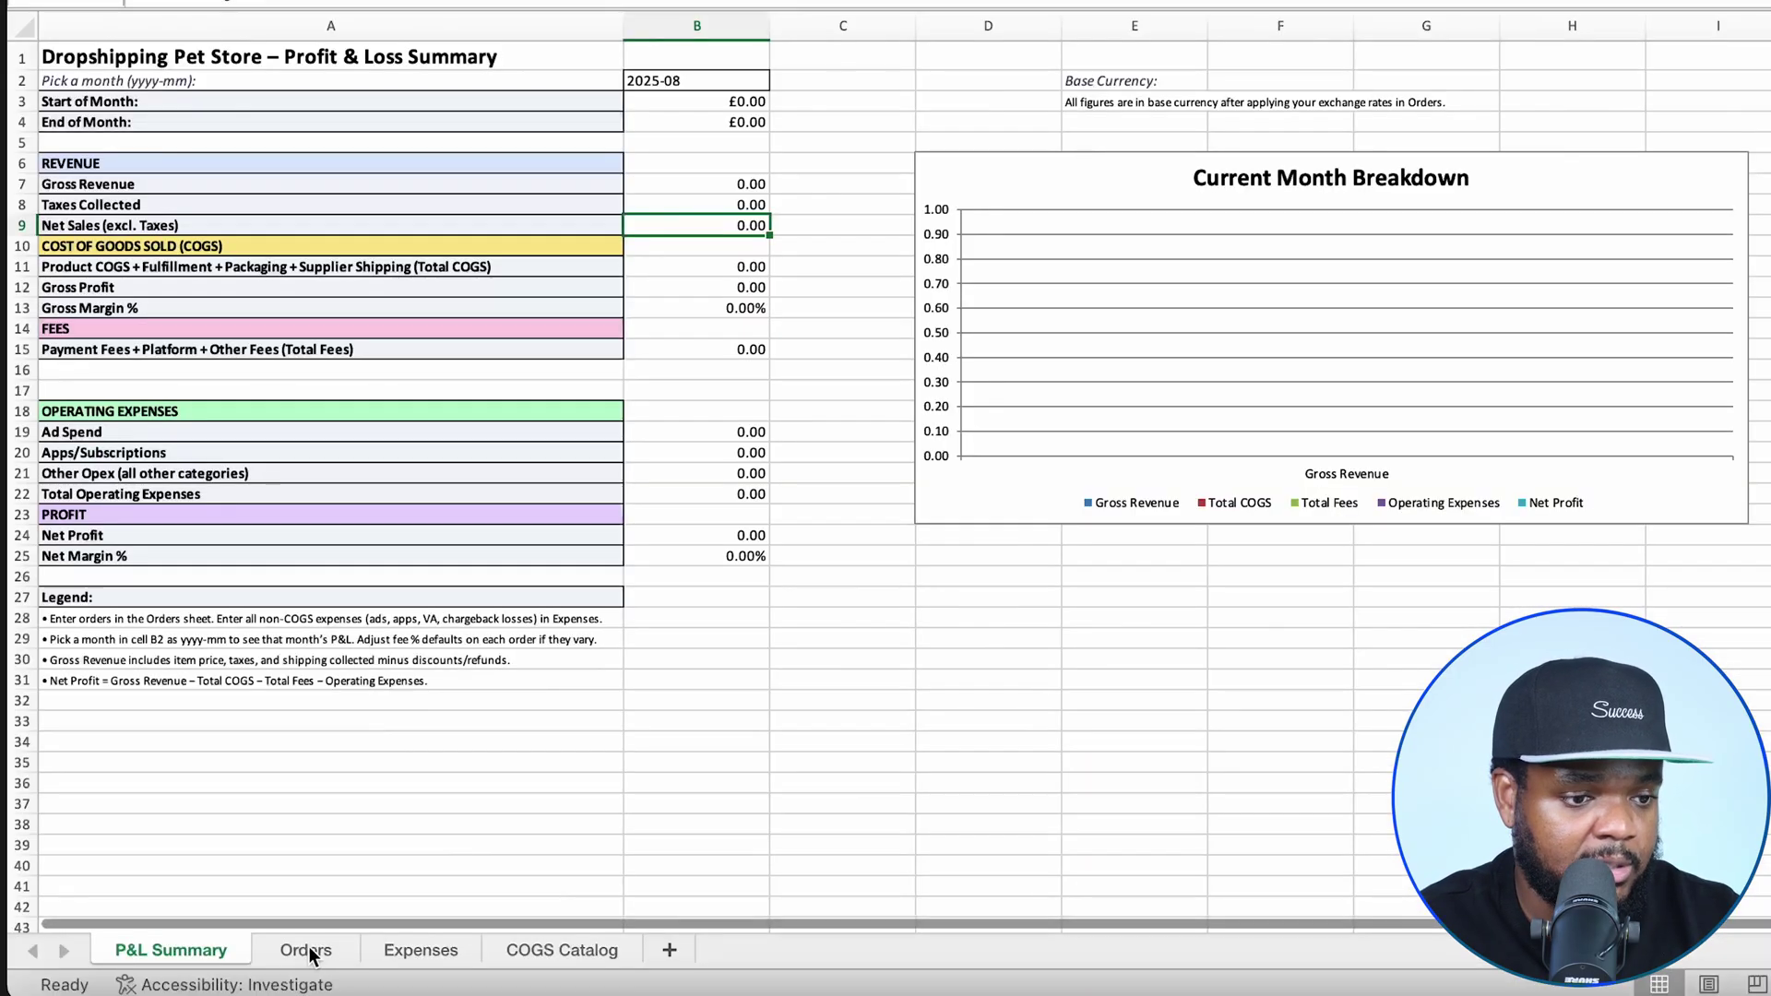
left_click(308, 948)
left_click(428, 950)
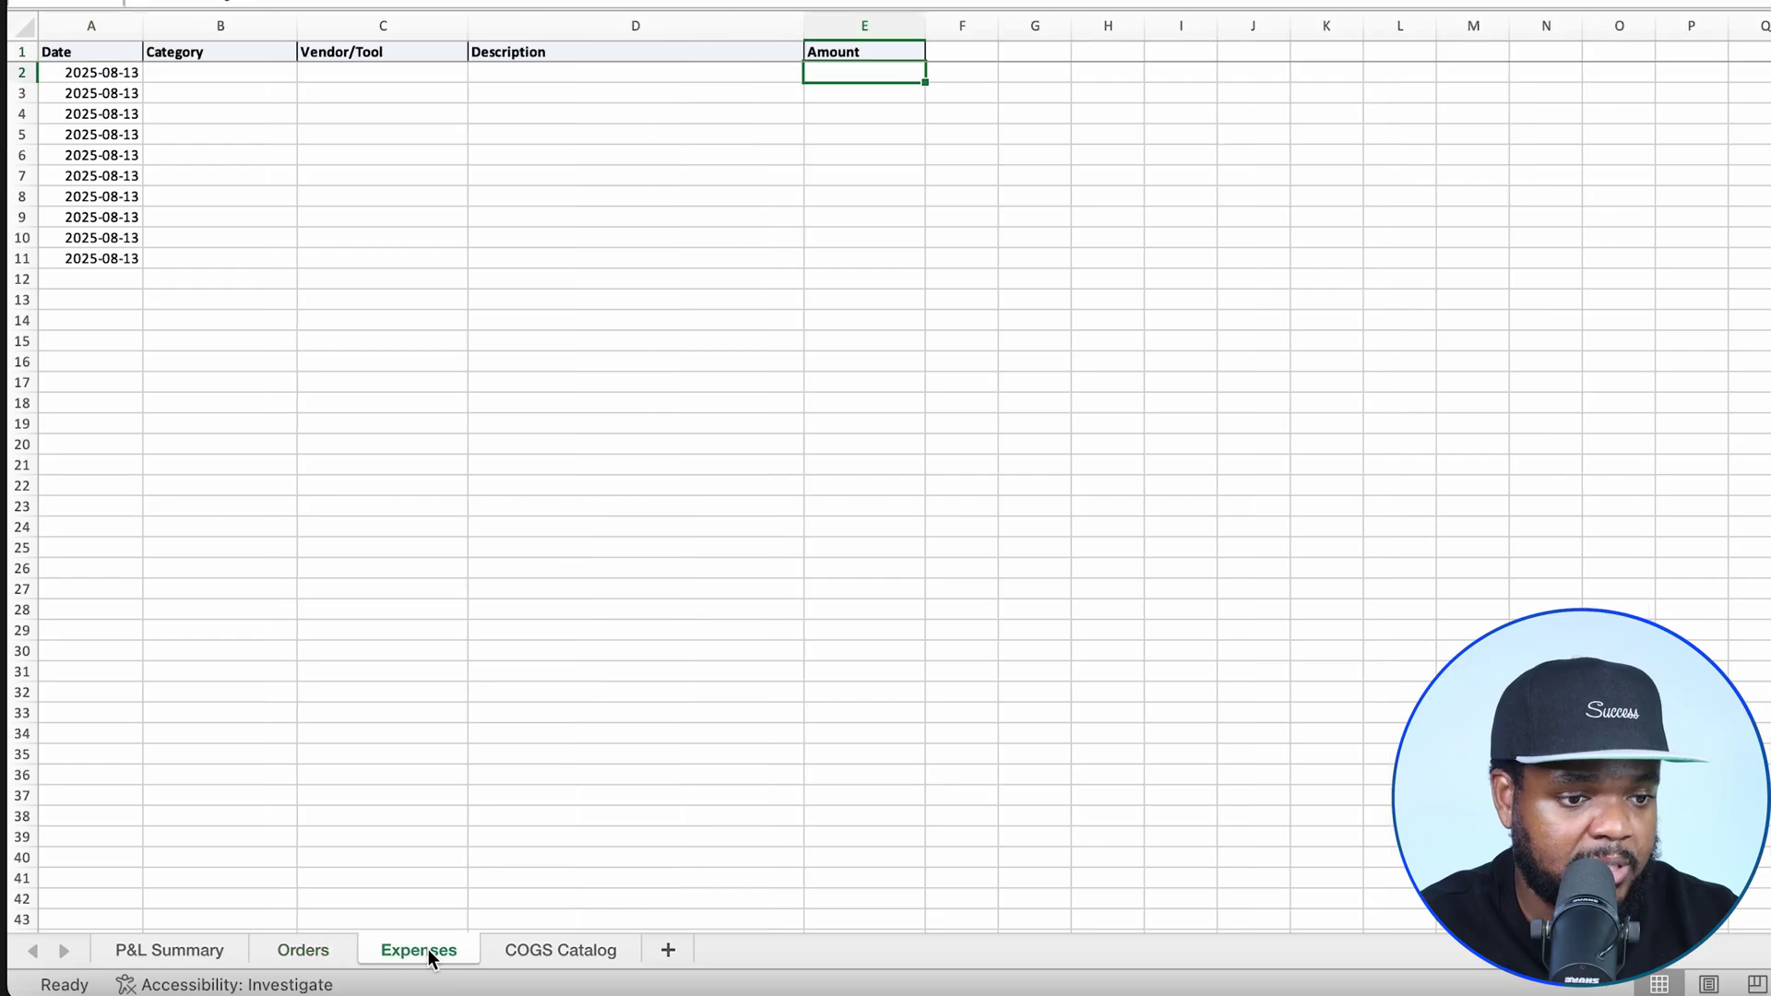
left_click(551, 954)
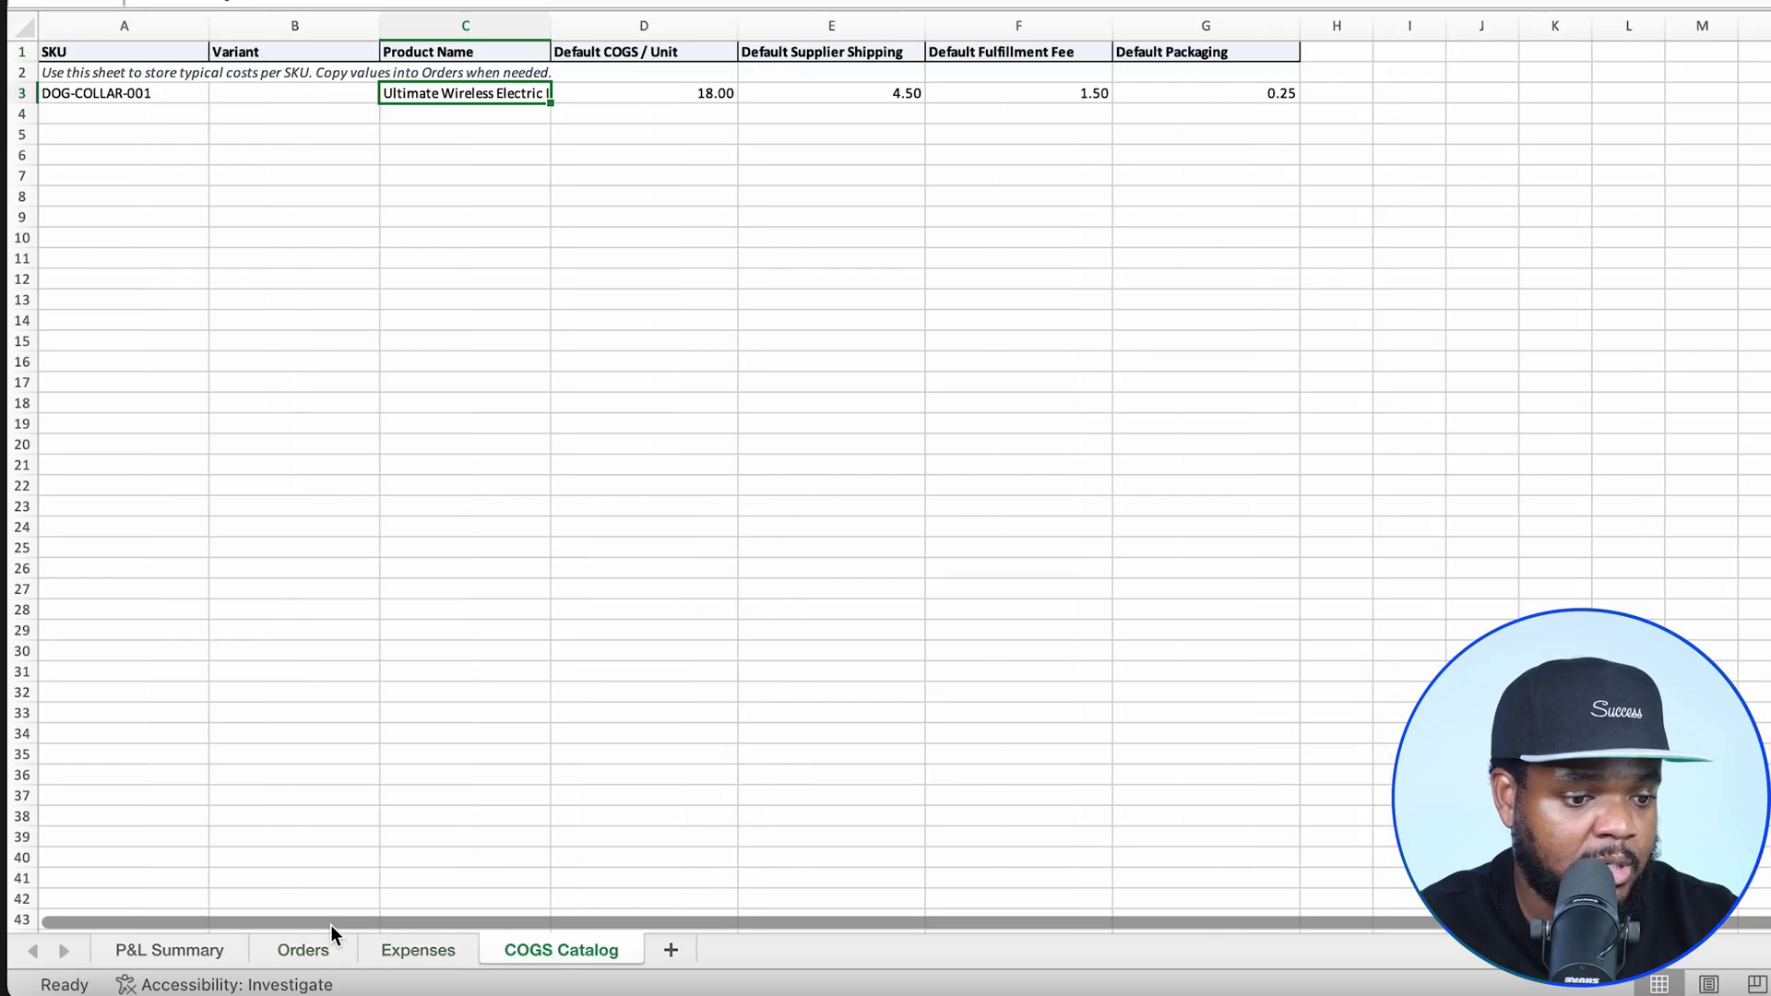
left_click(313, 952)
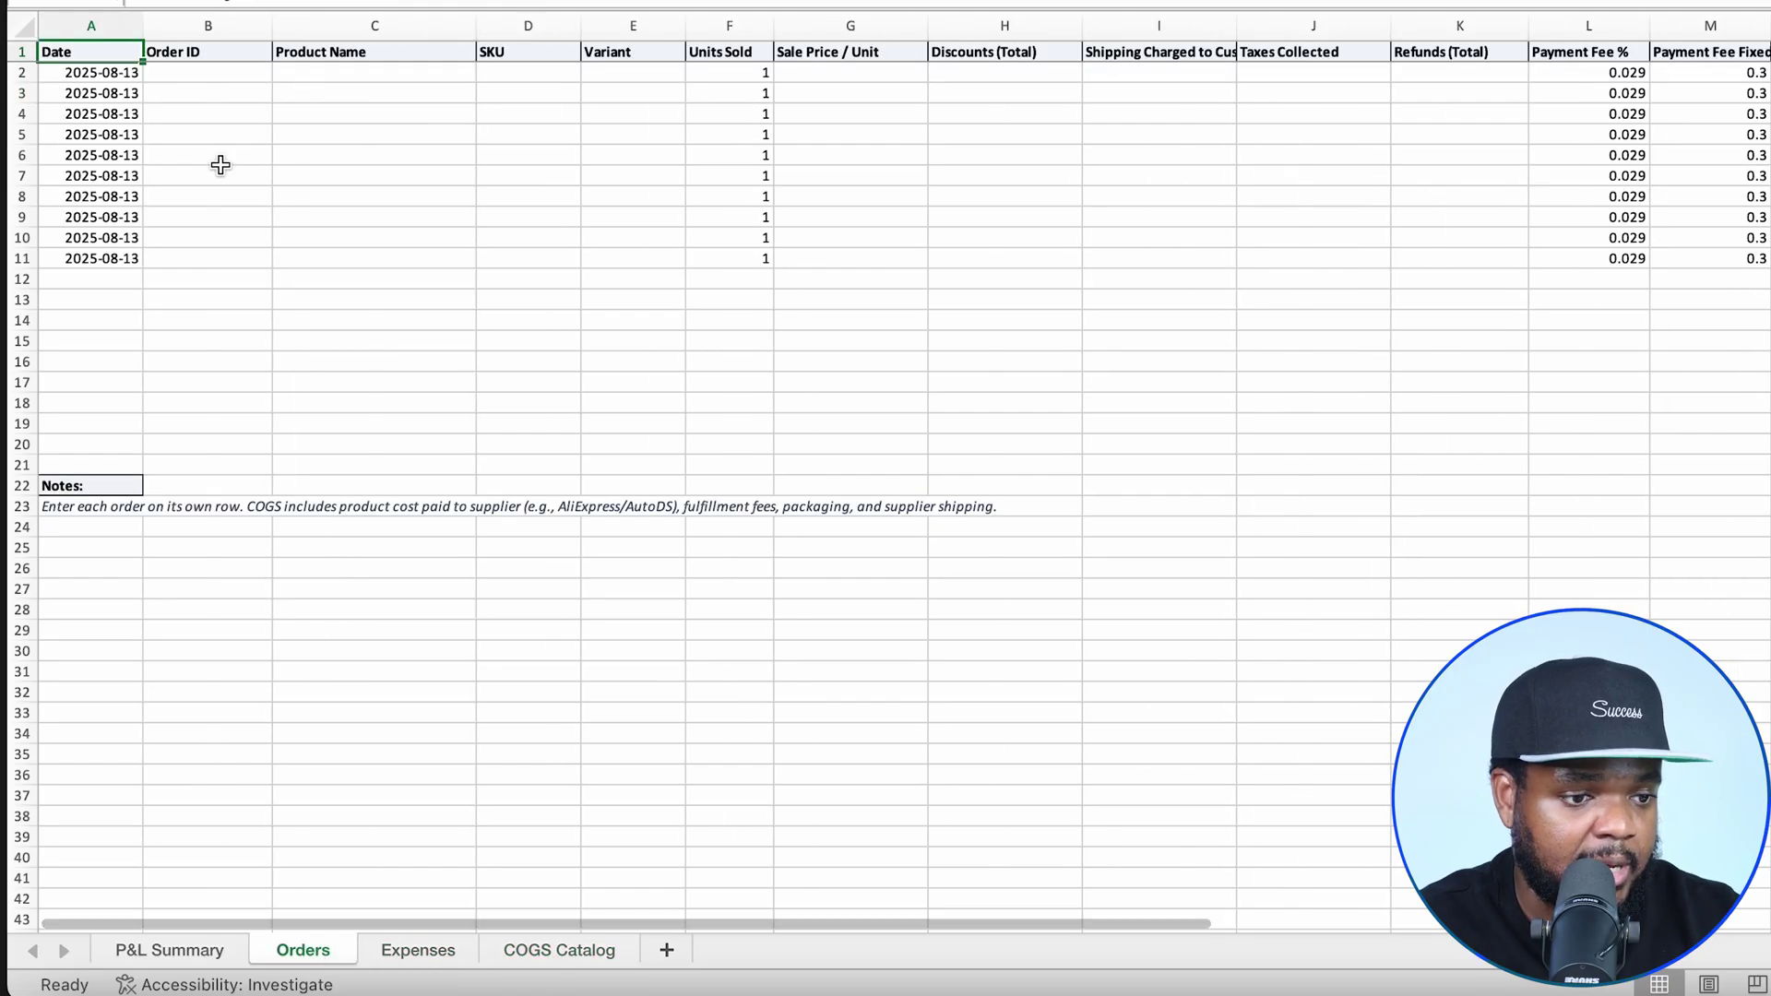
left_click(414, 948)
- On the Expenses sheet, enter Ad Spend 300 and Office/Utilities 500 in rows 2 and 3
left_click(268, 74)
left_click(307, 72)
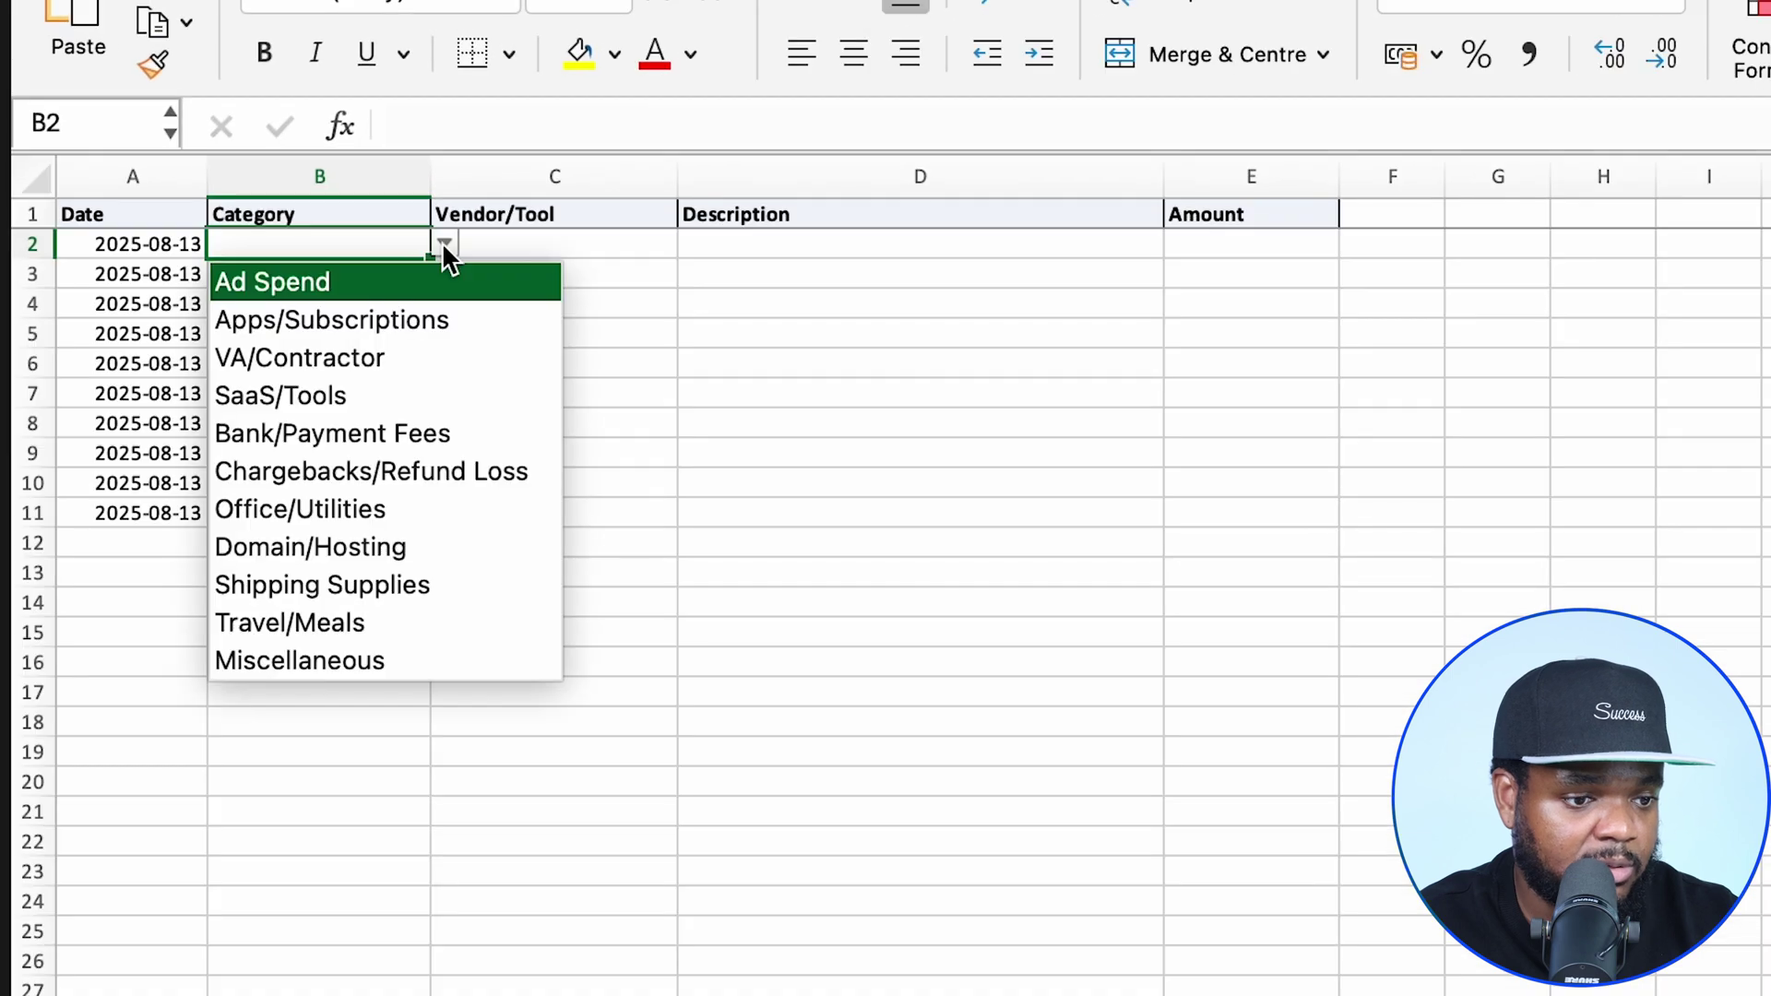
left_click(410, 288)
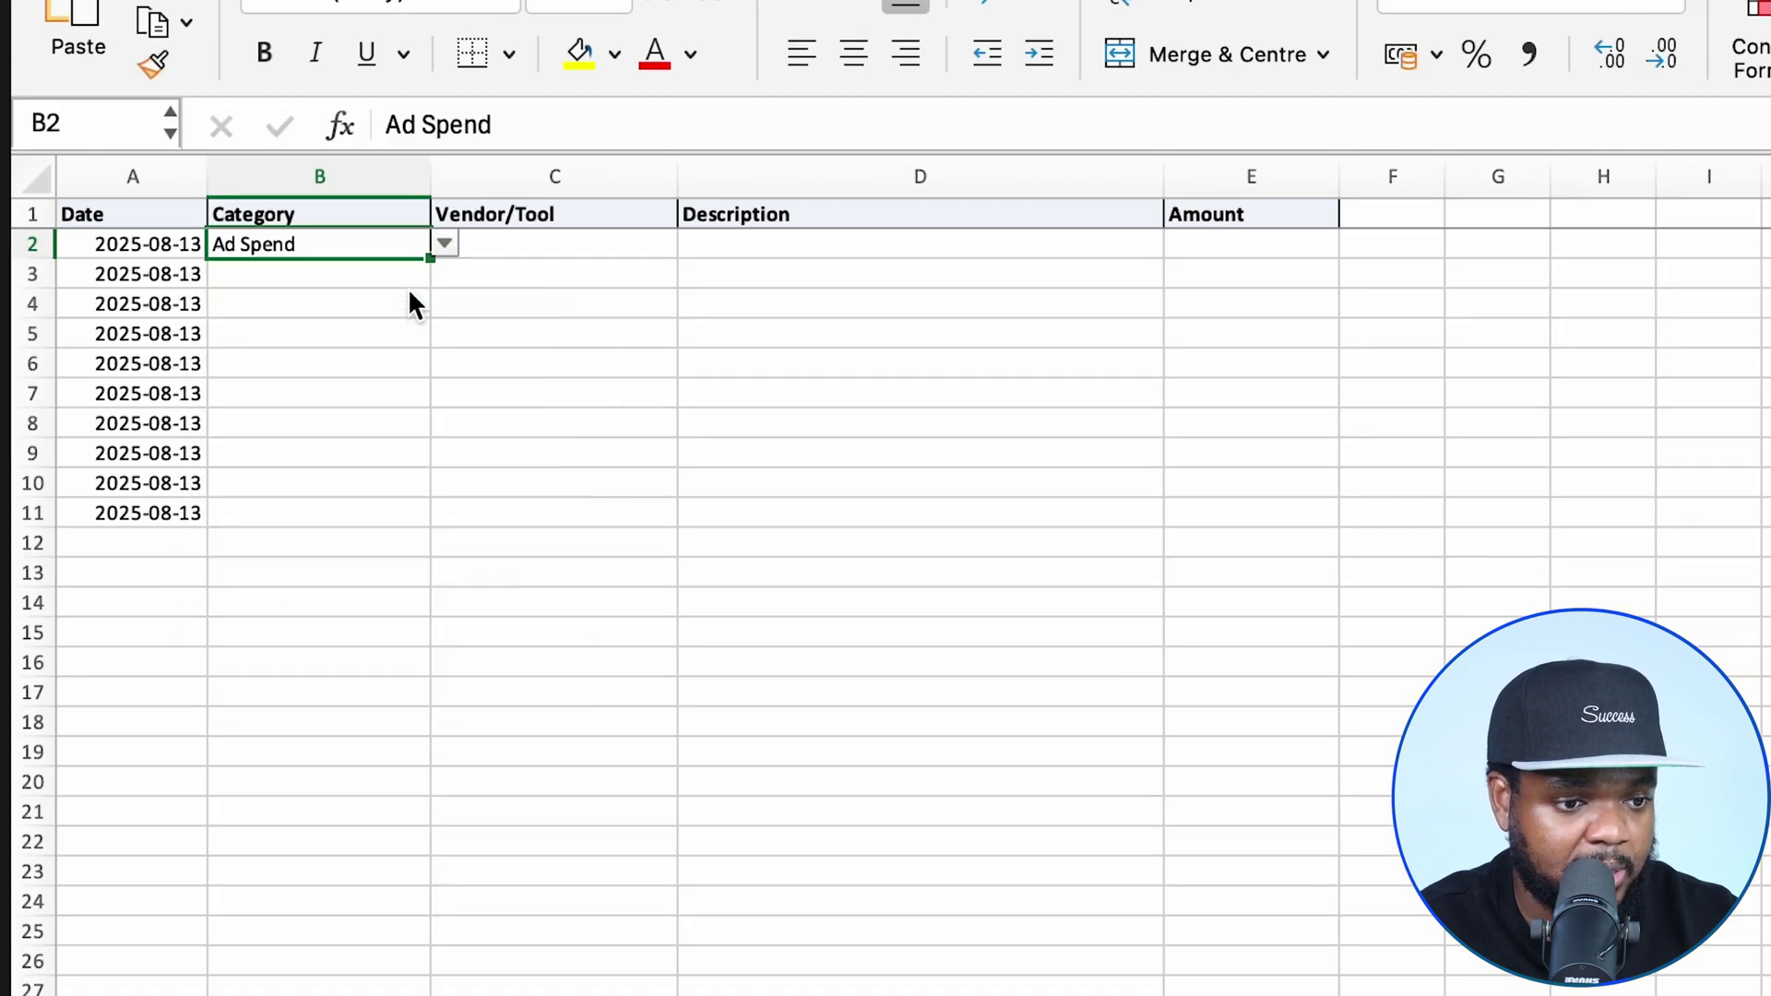
left_click(1243, 244)
type("30")
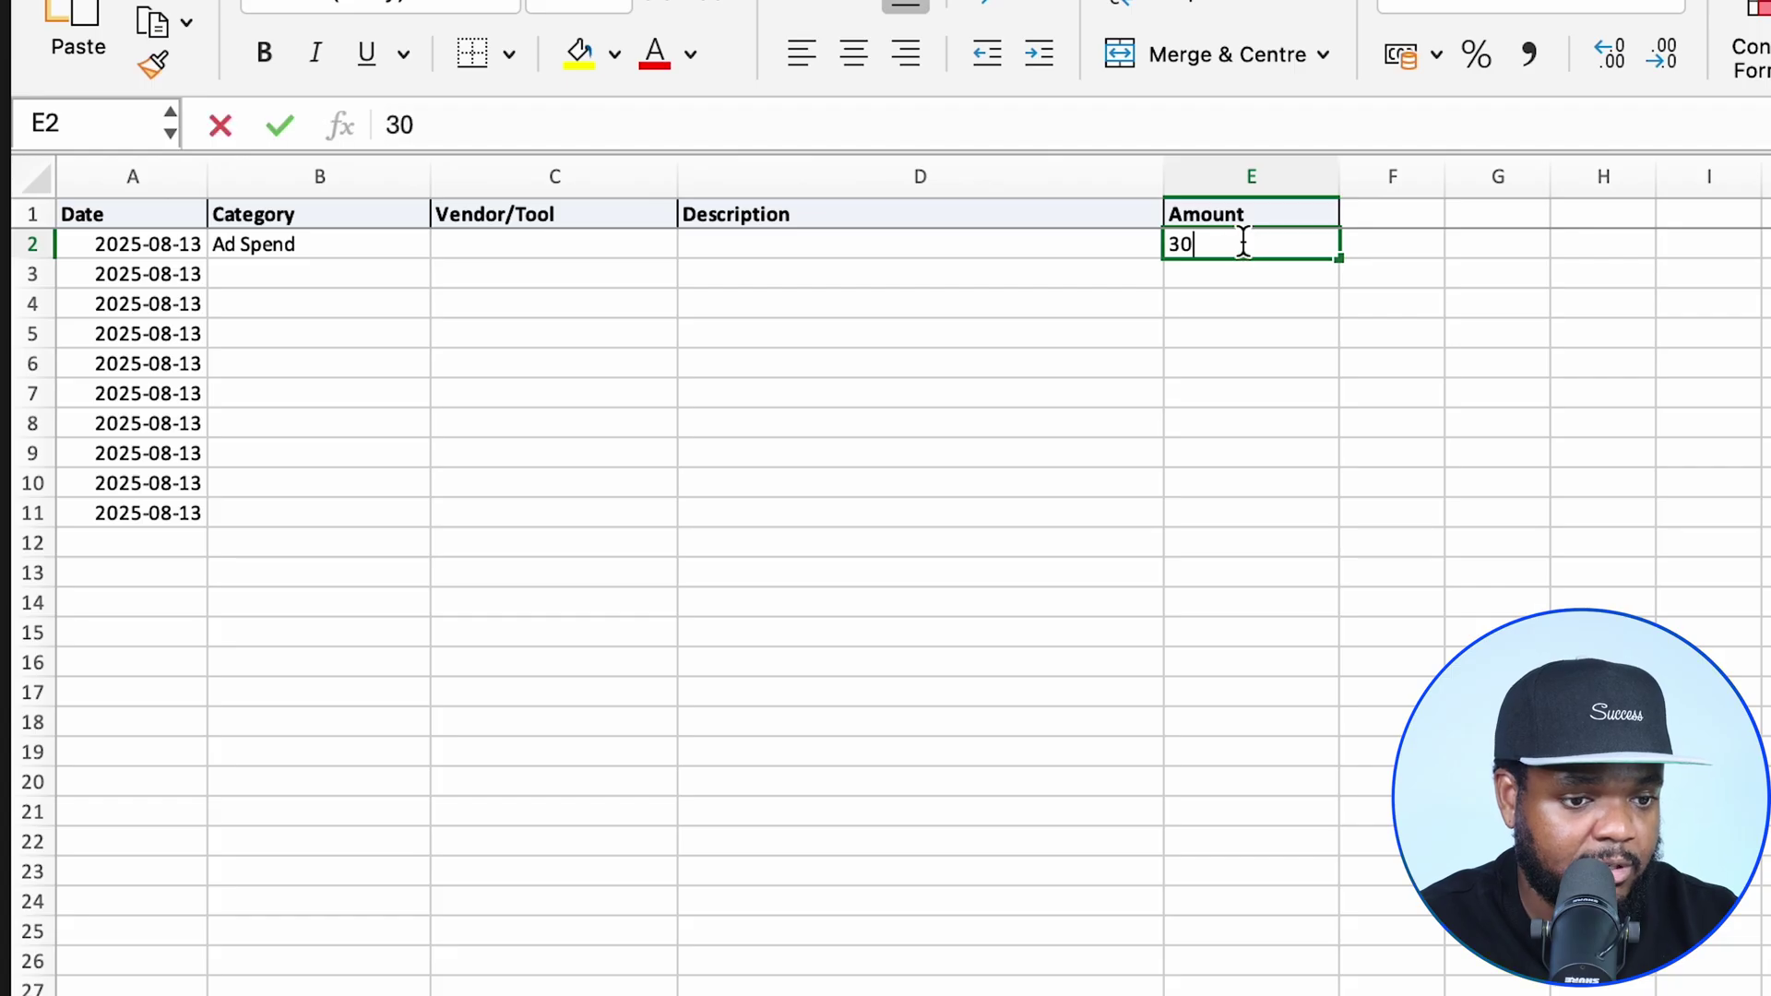
type("0")
key("Return")
left_click(356, 273)
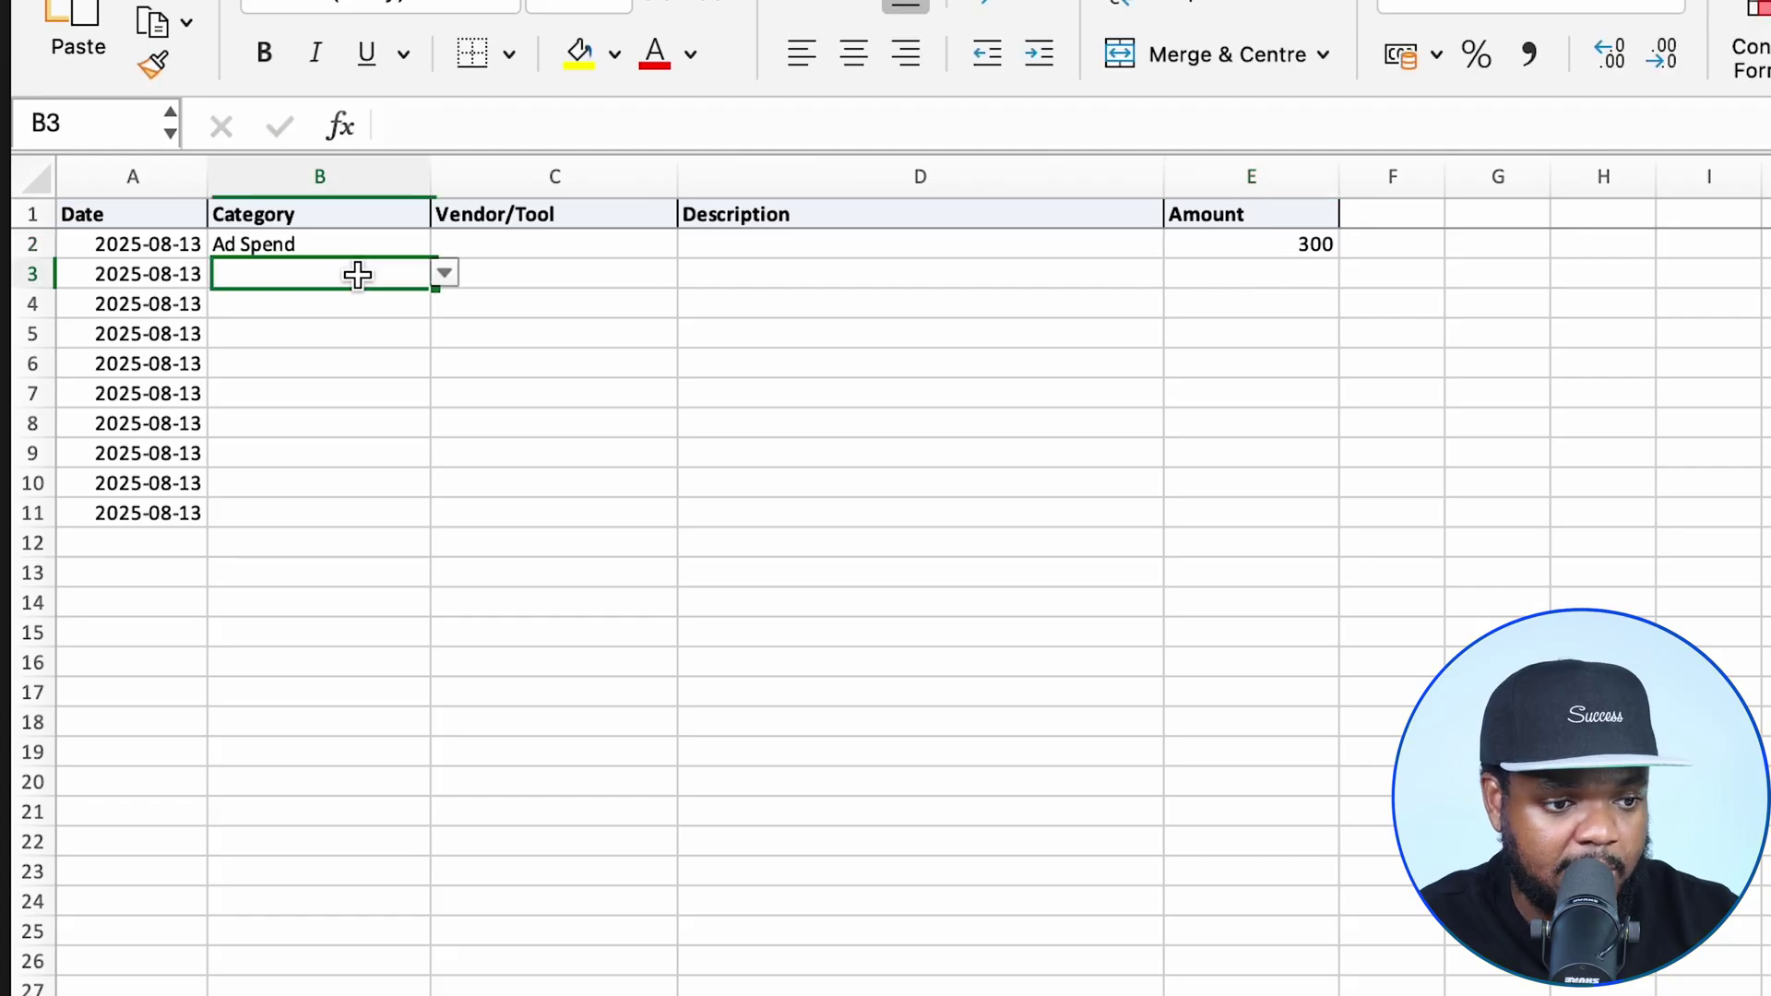
left_click(444, 273)
left_click(387, 539)
left_click(1232, 274)
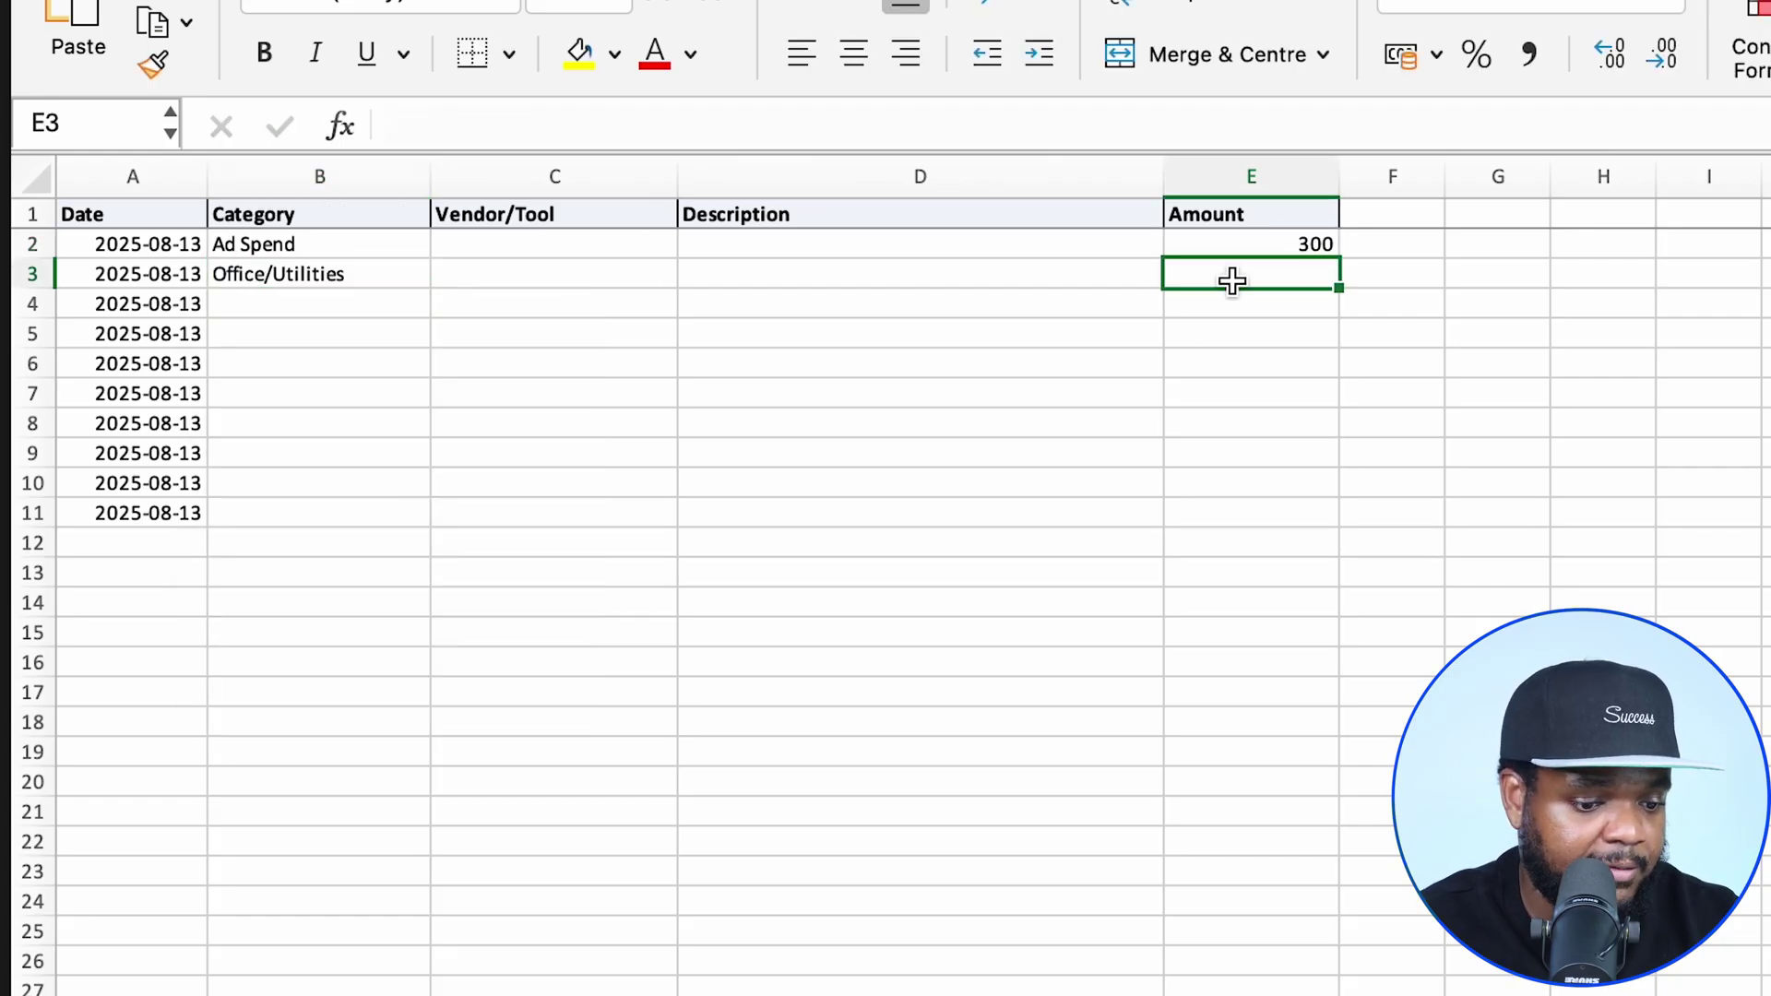
type("500")
key("Return")
- Add Domain/Hosting 200 in row 4, then return to the P&L Summary chart
left_click(297, 304)
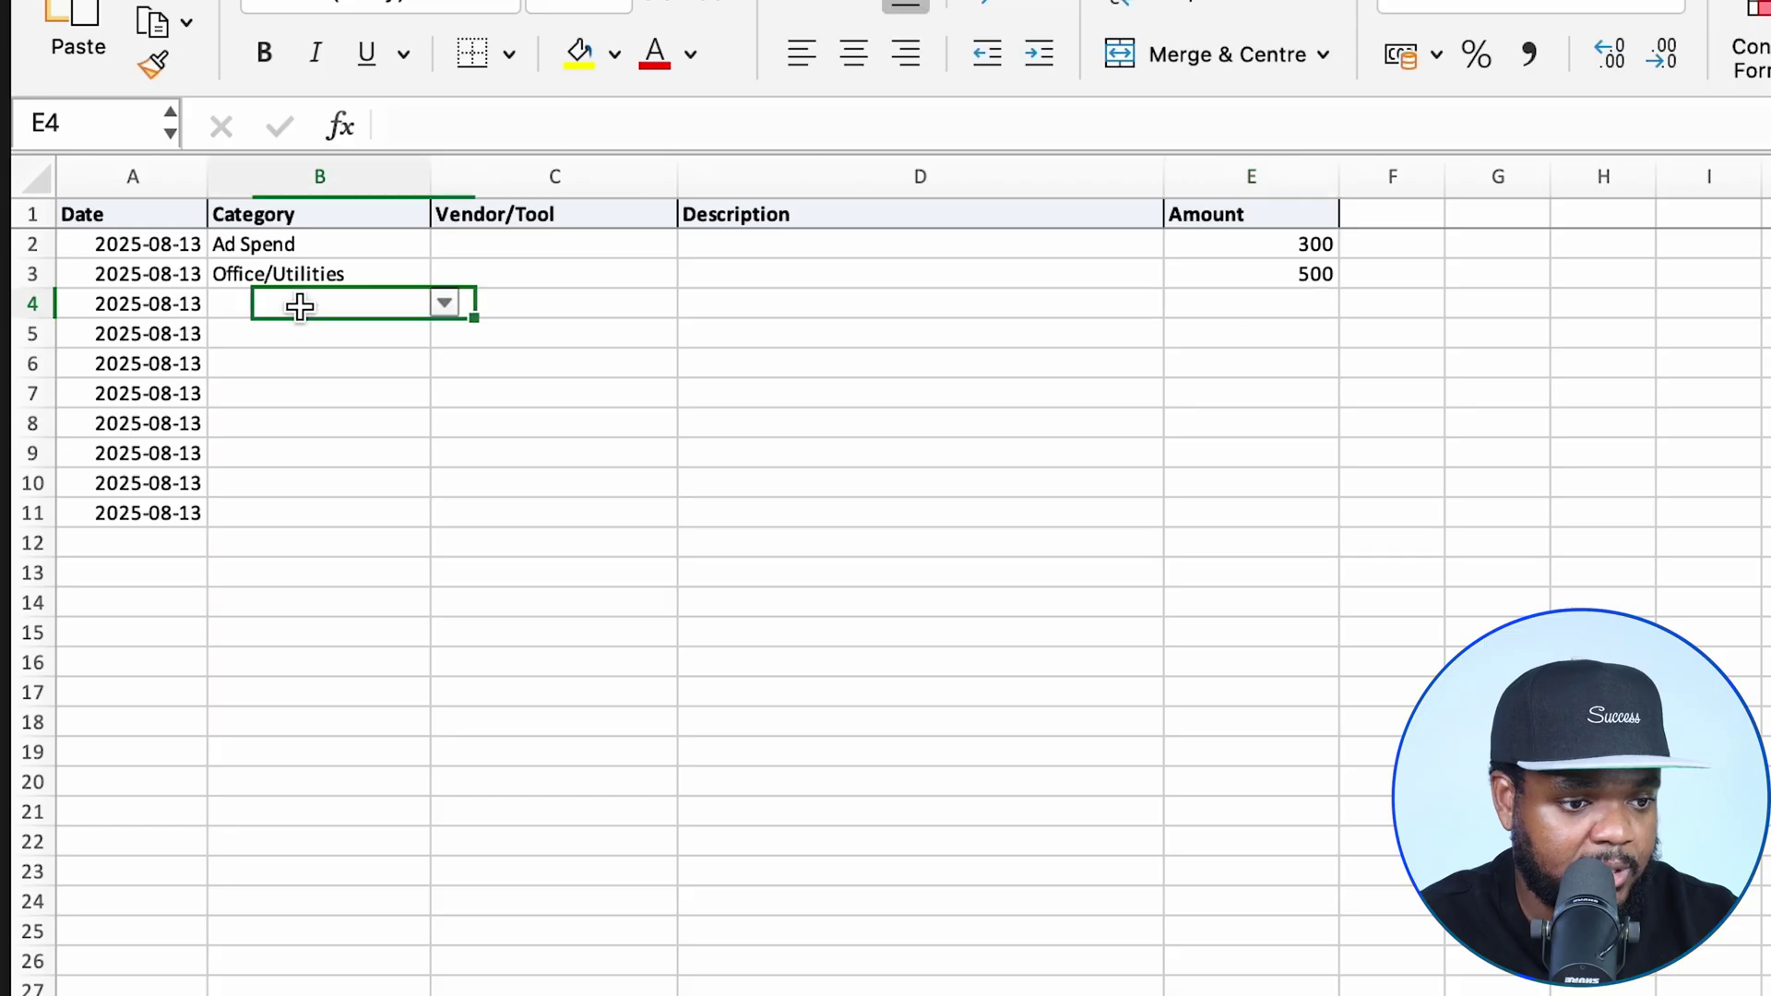
left_click(456, 307)
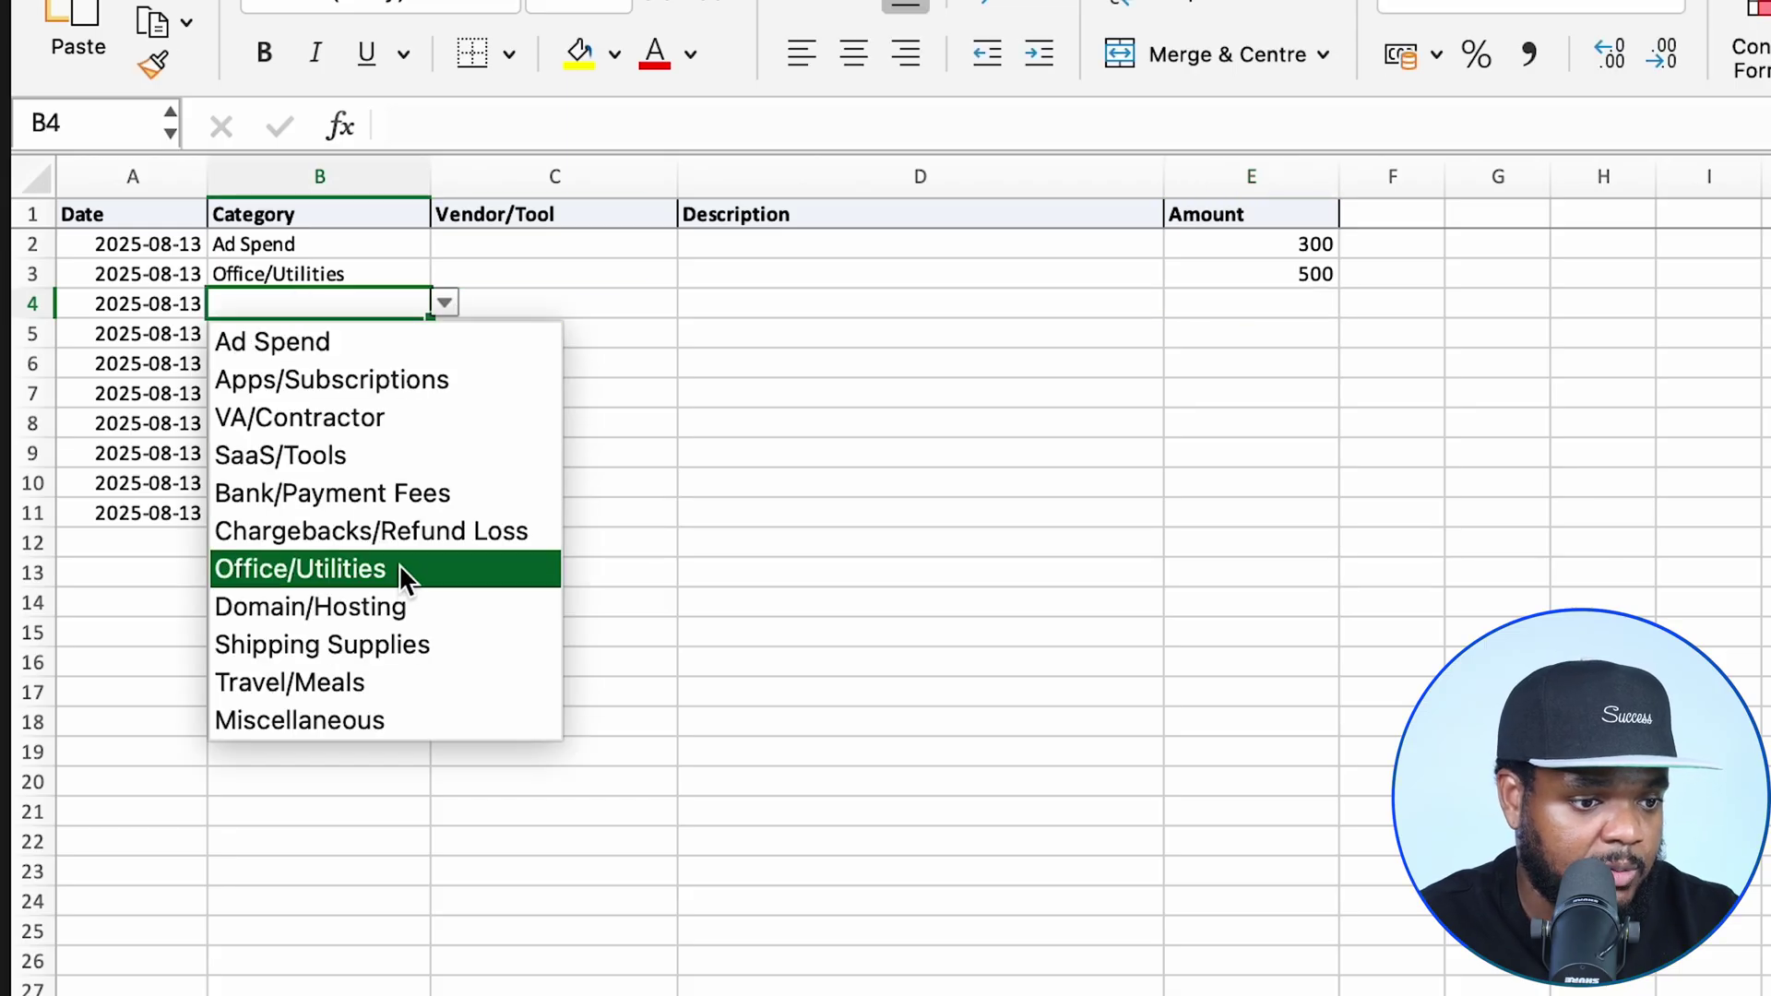
left_click(410, 617)
left_click(1247, 308)
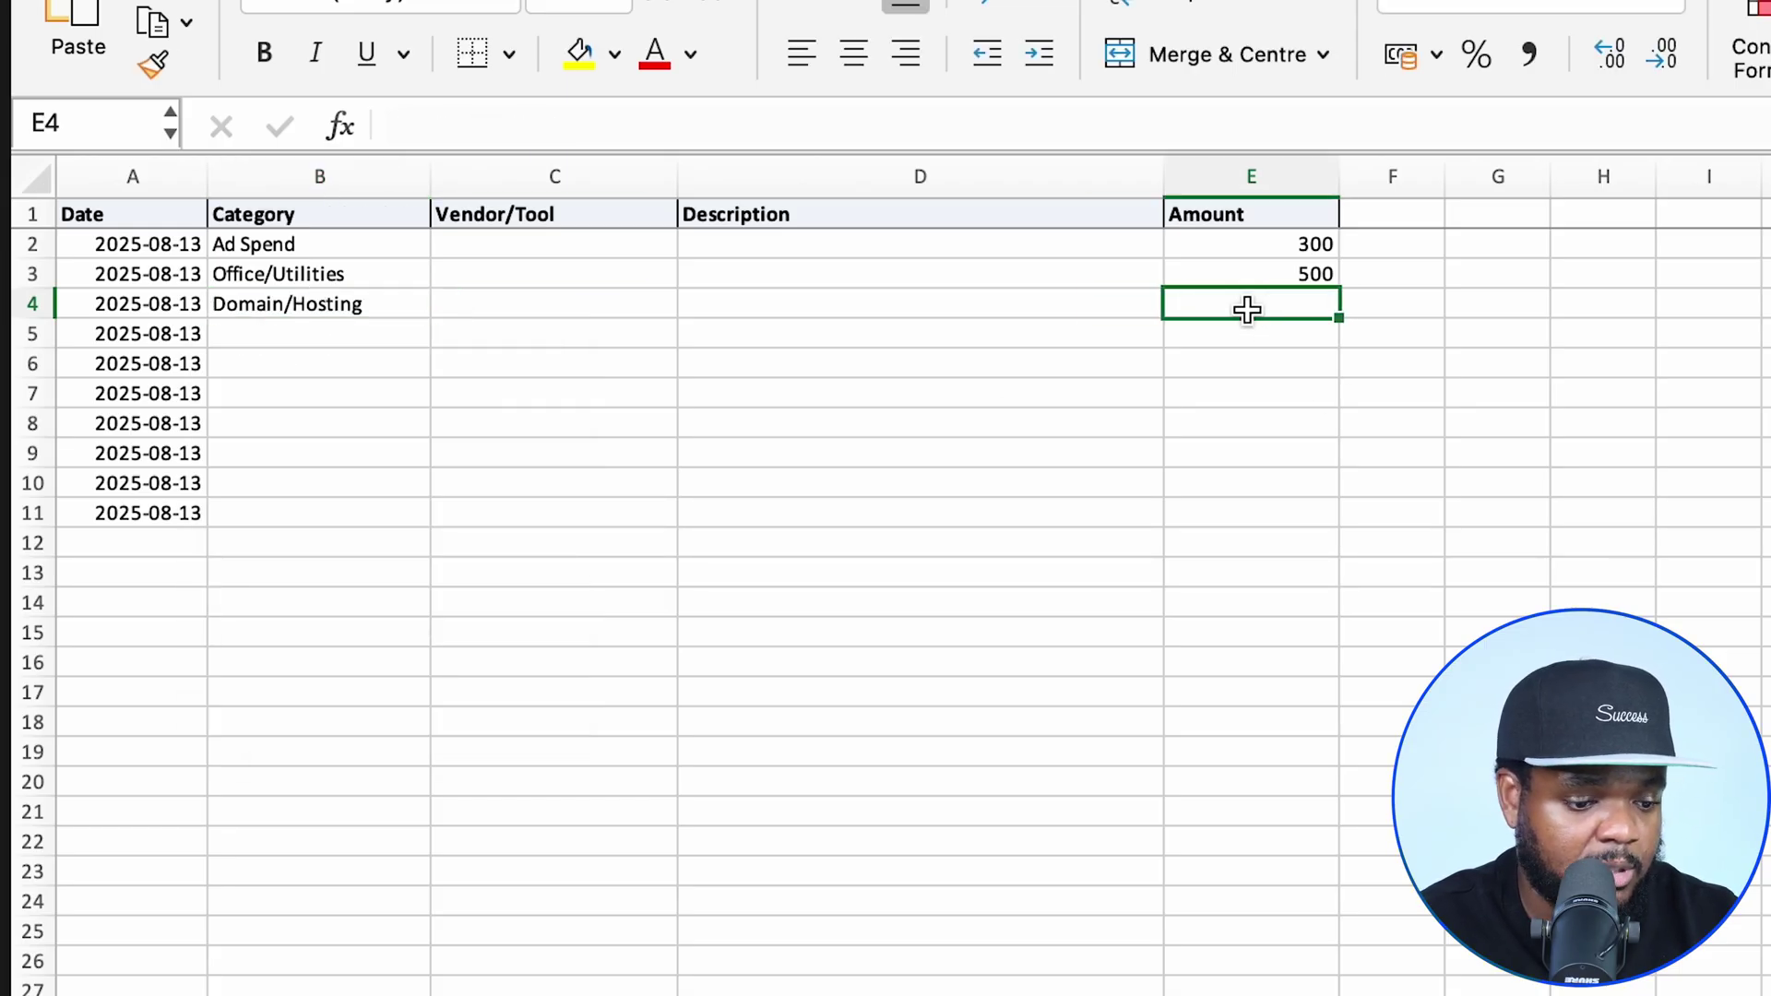
type("200")
key("Return")
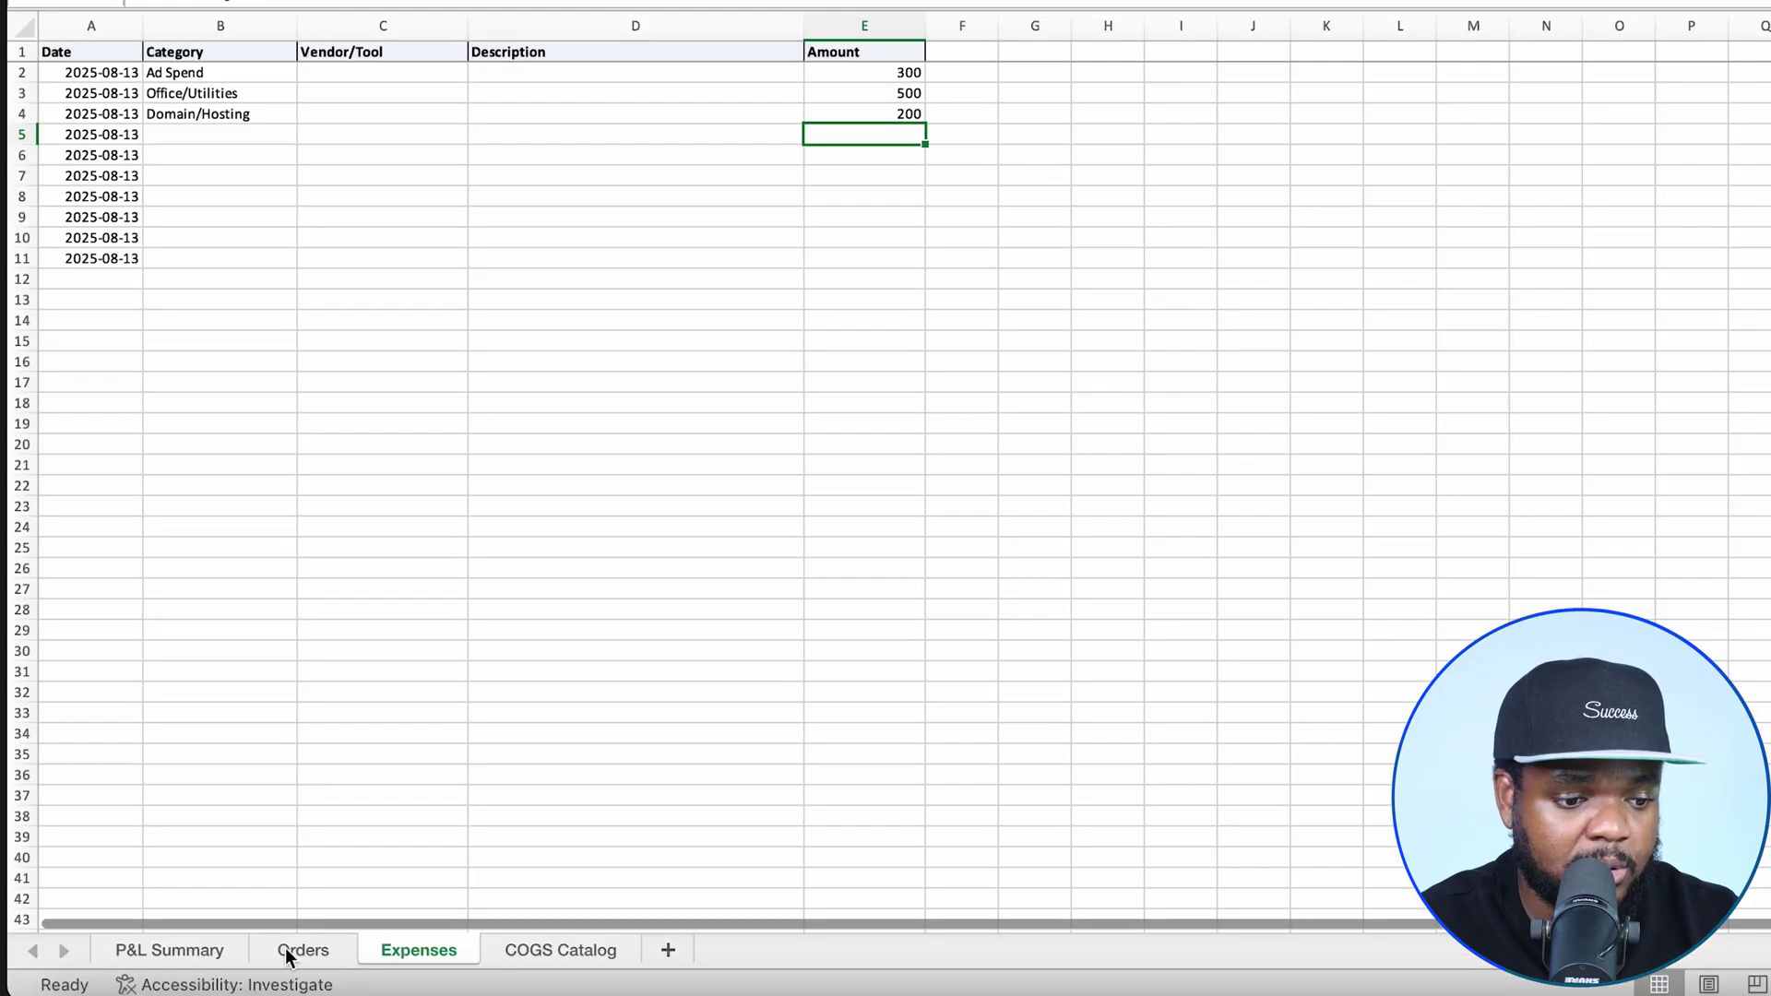
left_click(285, 948)
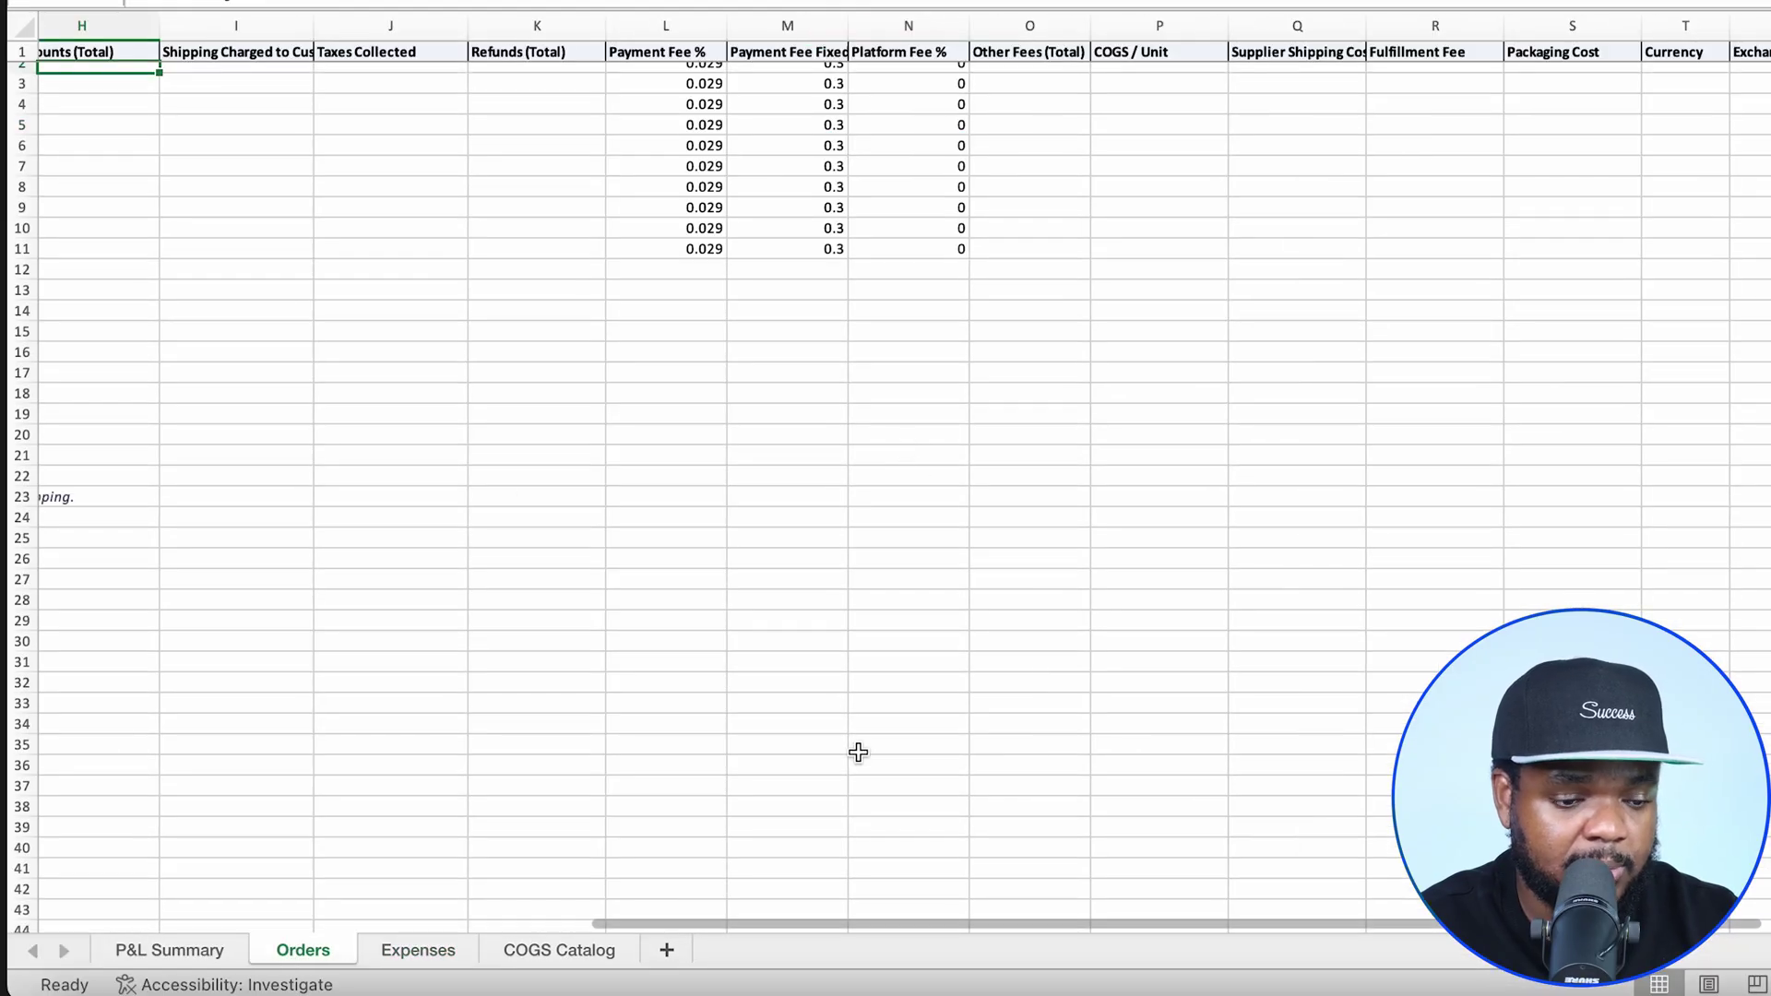
left_click(175, 953)
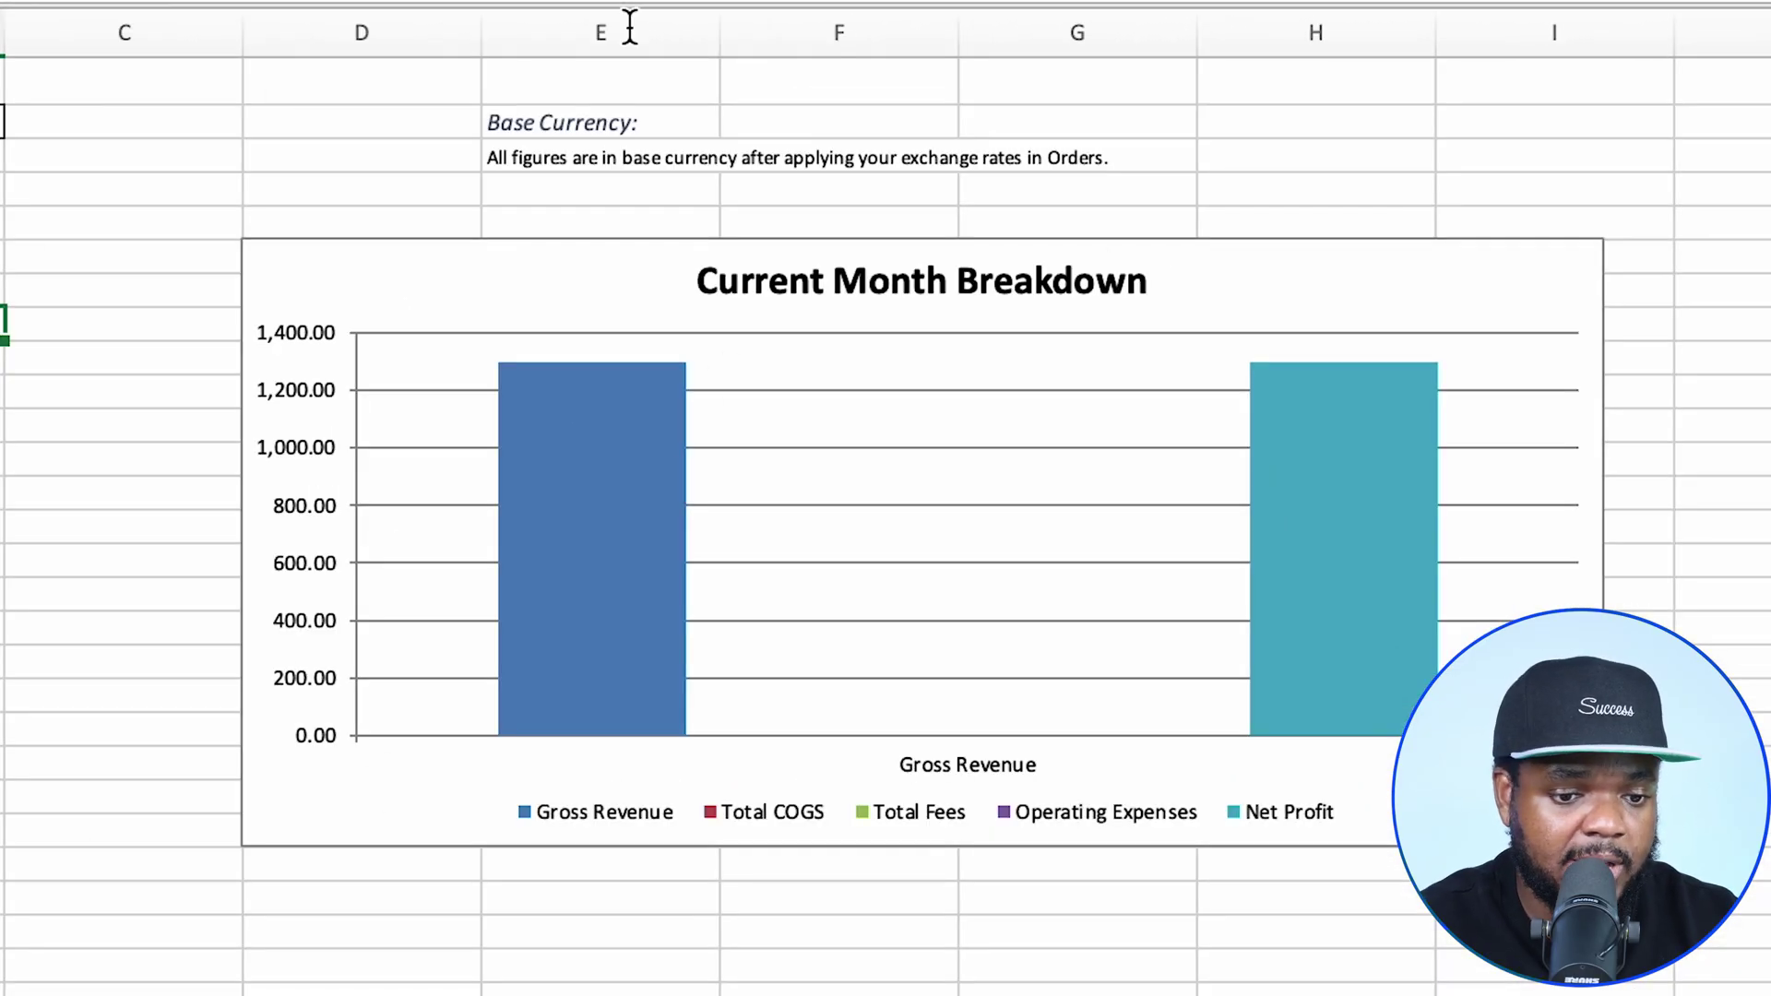
key("Right")
key("Right")
key("Right")
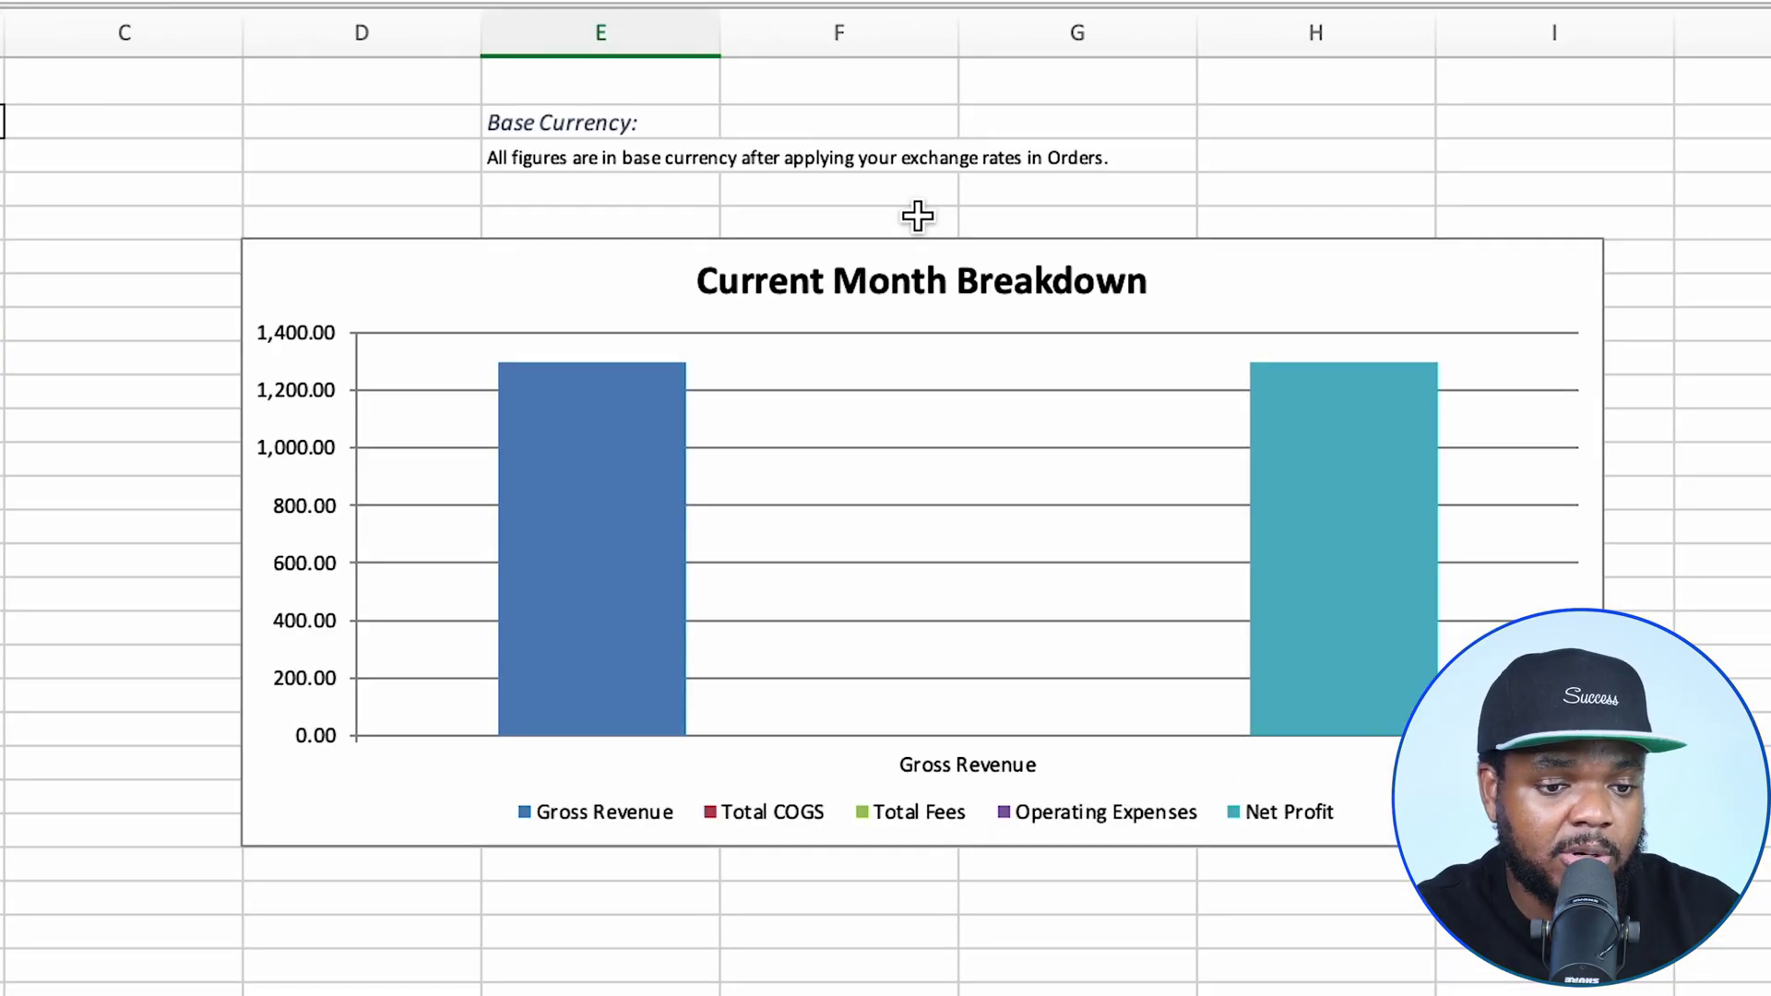